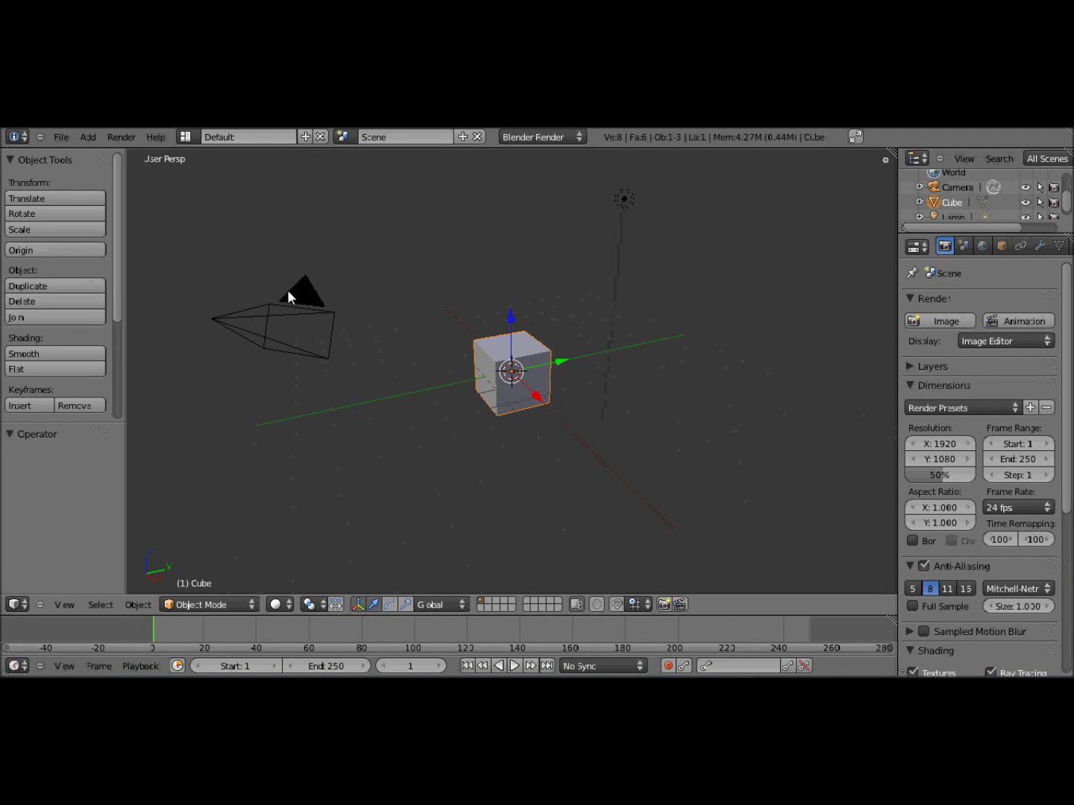
Orbit the view around the default cube until the lamp comes into sight.
{"action": "middle_click_drag", "start_coordinate": [292, 294], "coordinate": [750, 420]}
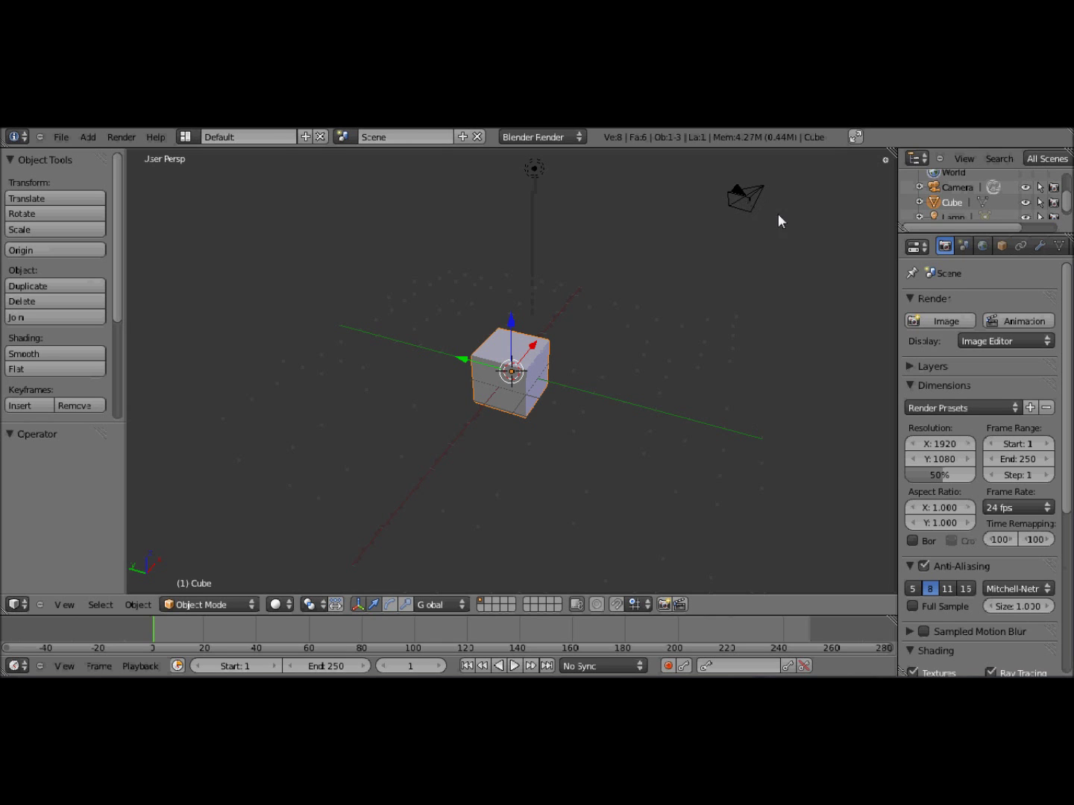
{"action": "middle_click_drag", "start_coordinate": [780, 221], "coordinate": [449, 328]}
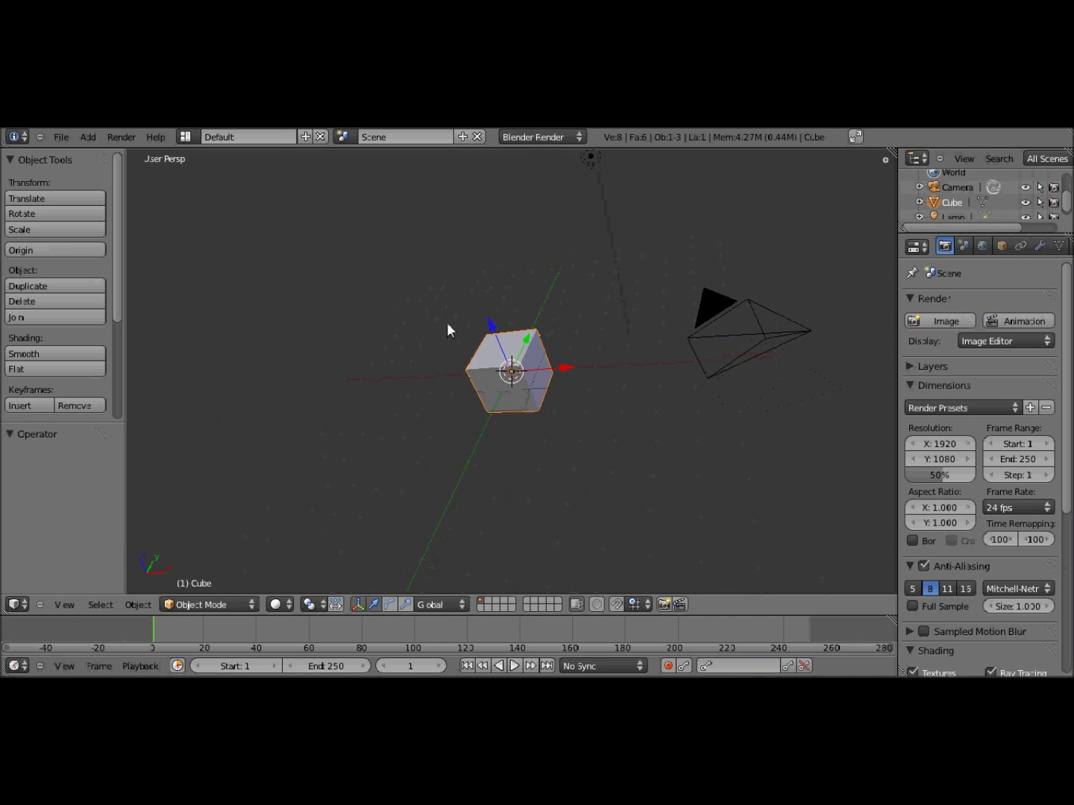
{"action": "middle_click_drag", "start_coordinate": [803, 333], "coordinate": [674, 489]}
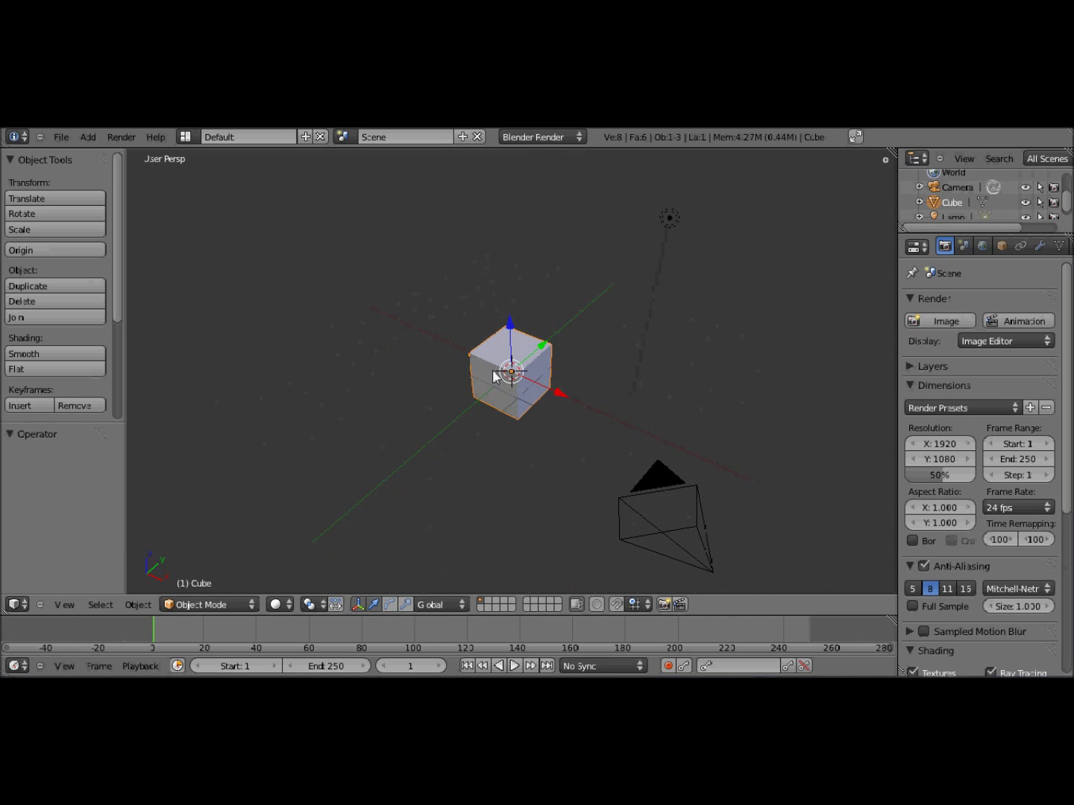
Delete the default cube and the camera.
{"action": "key", "text": "x"}
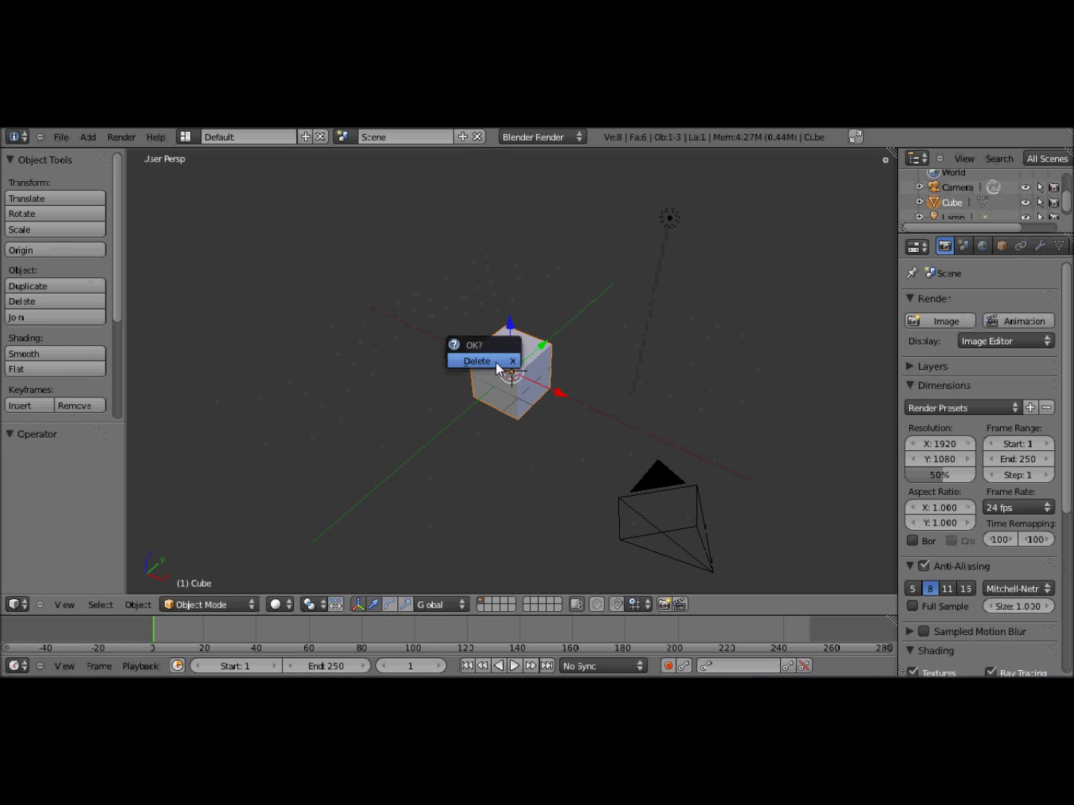
{"action": "left_click", "coordinate": [505, 360]}
{"action": "right_click", "coordinate": [682, 504]}
{"action": "key", "text": "x"}
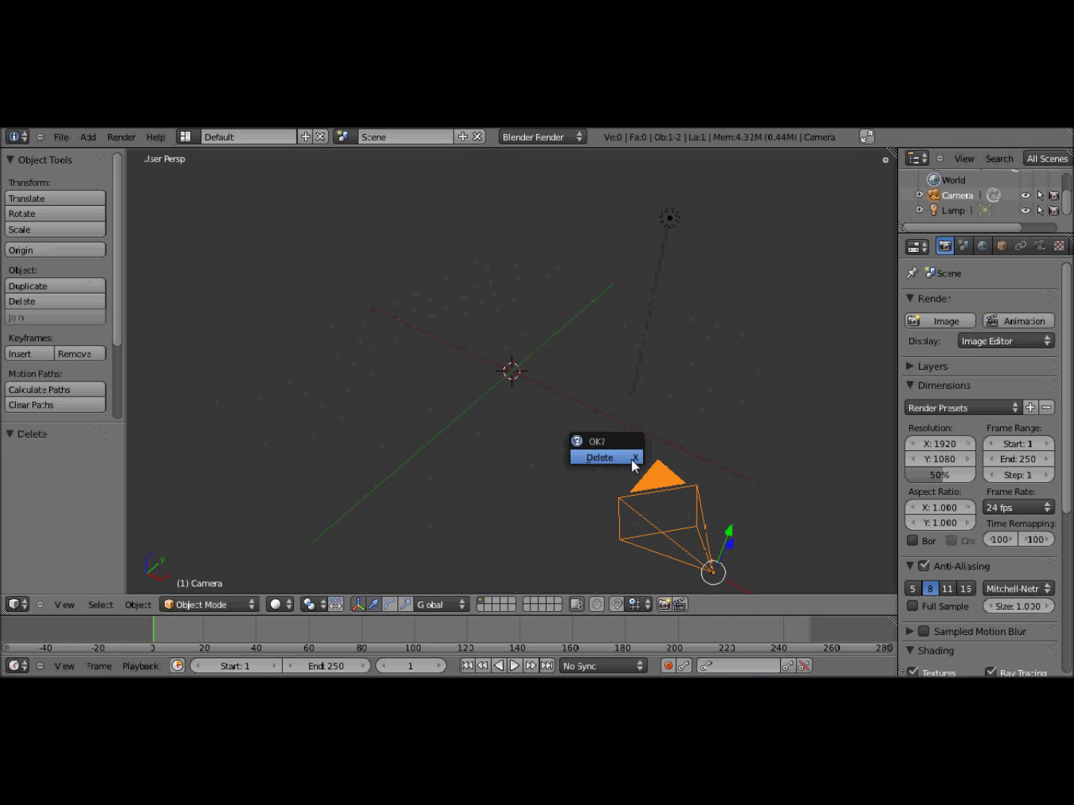
{"action": "left_click", "coordinate": [632, 452]}
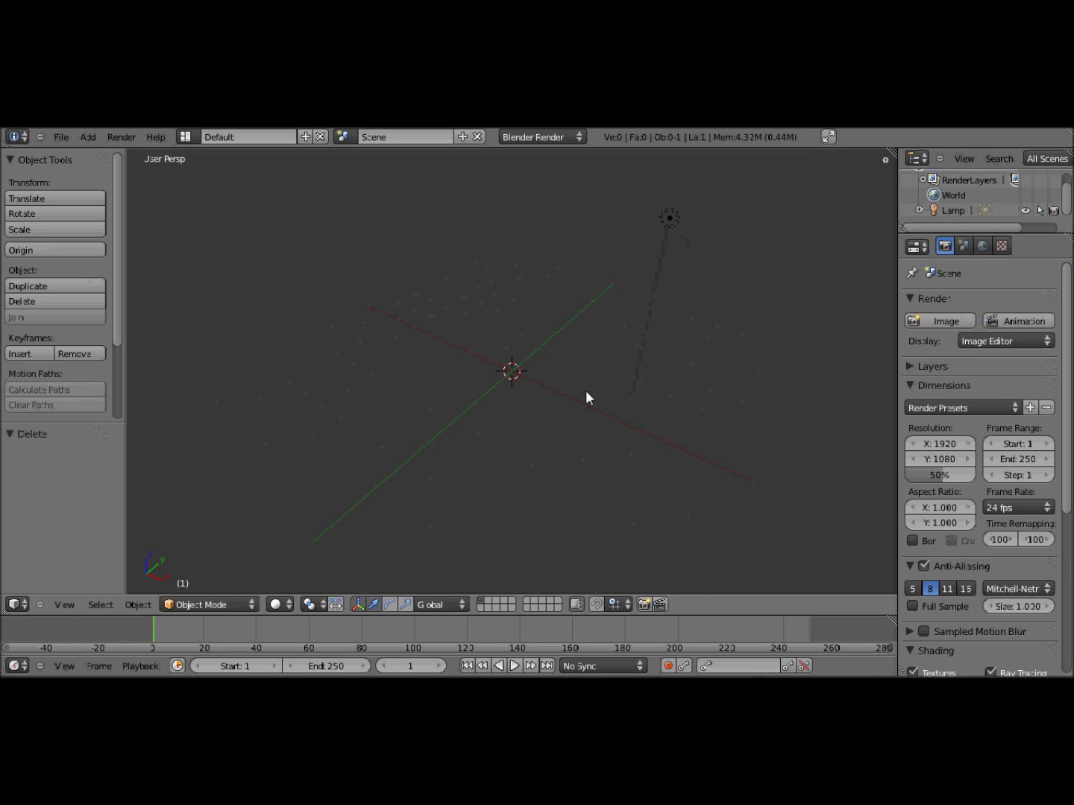
Add a plane at the origin and scale it up about 34 times into a ground floor.
{"action": "key", "text": "shift+a"}
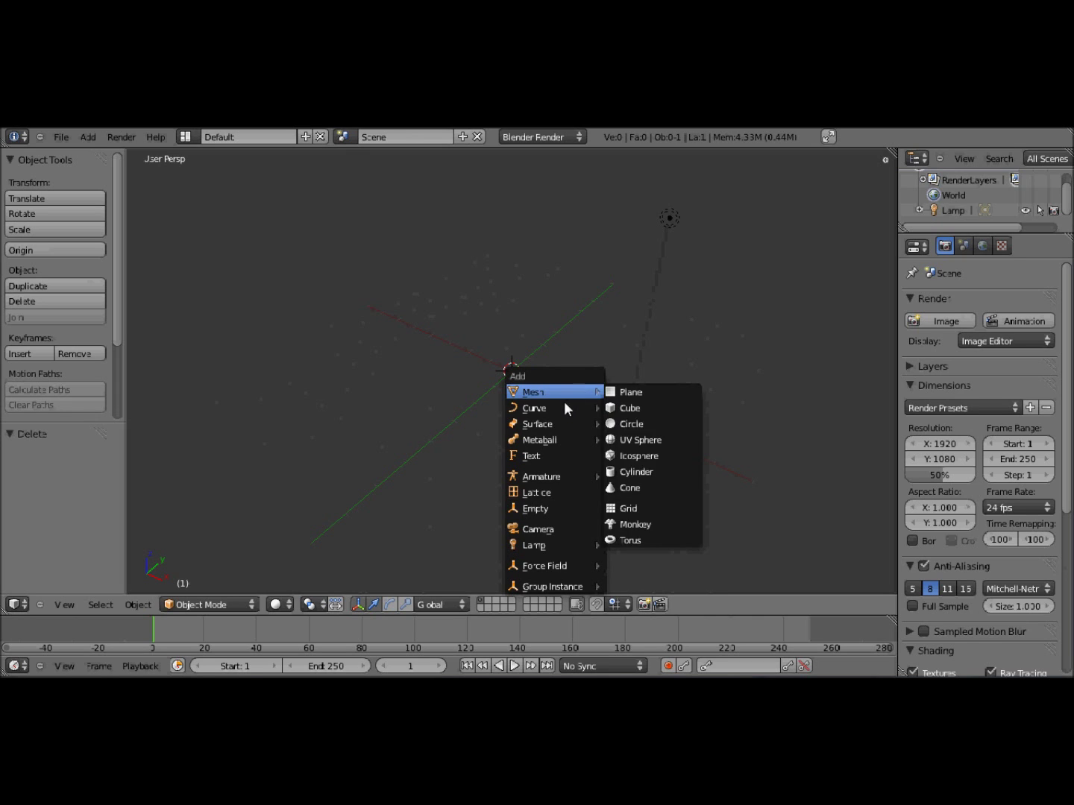
{"action": "mouse_move", "coordinate": [567, 400]}
{"action": "left_click", "coordinate": [622, 393]}
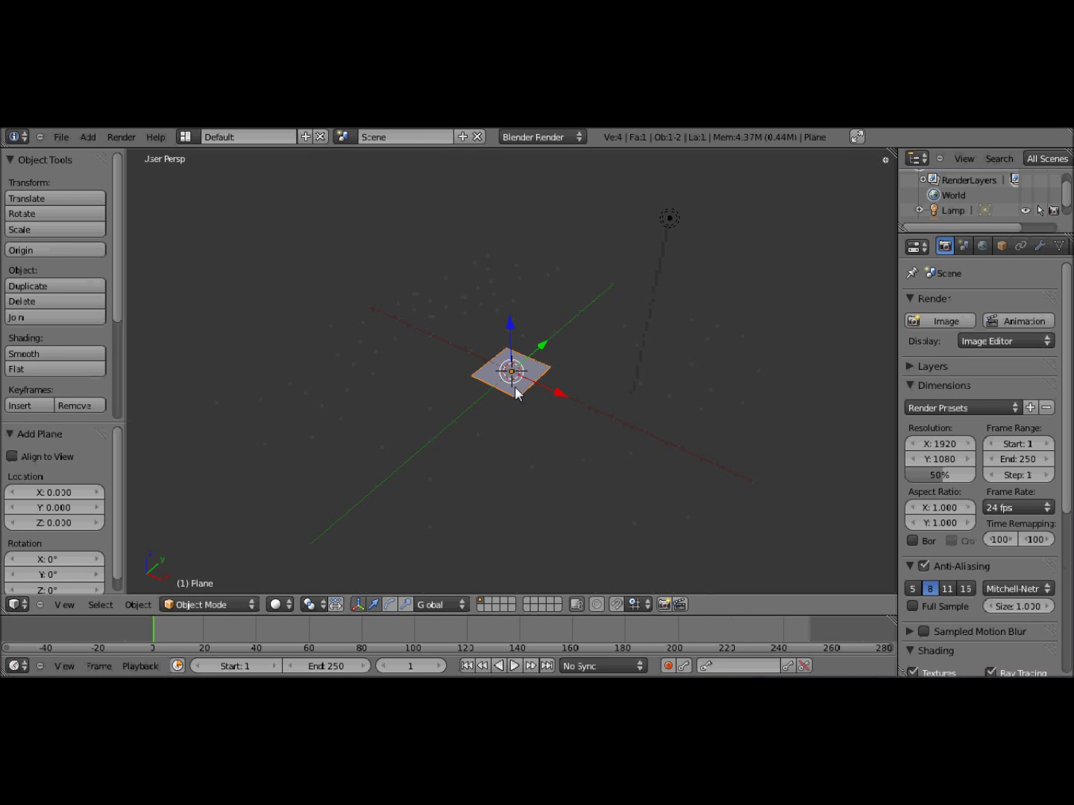
{"action": "key", "text": "s"}
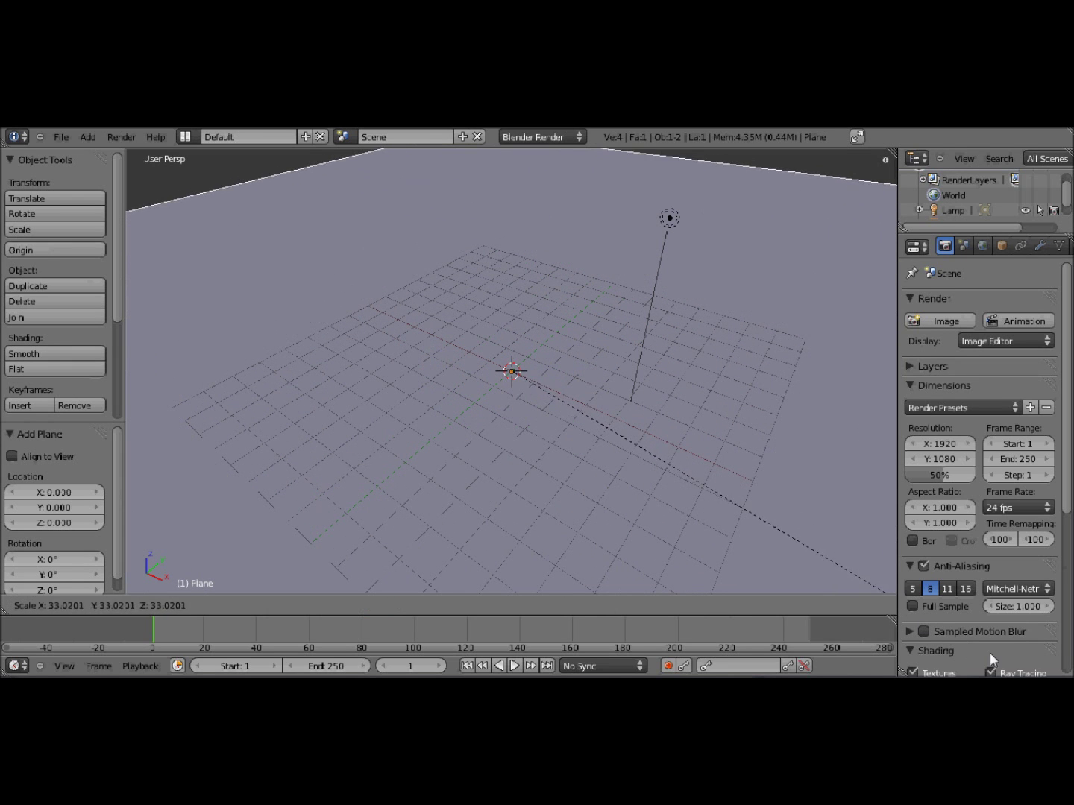
{"action": "left_click", "coordinate": [976, 645]}
{"action": "middle_click_drag", "start_coordinate": [698, 494], "coordinate": [404, 409]}
Add a cube and raise it above the floor to Z 1.216.
{"action": "key", "text": "shift+a"}
{"action": "mouse_move", "coordinate": [490, 413]}
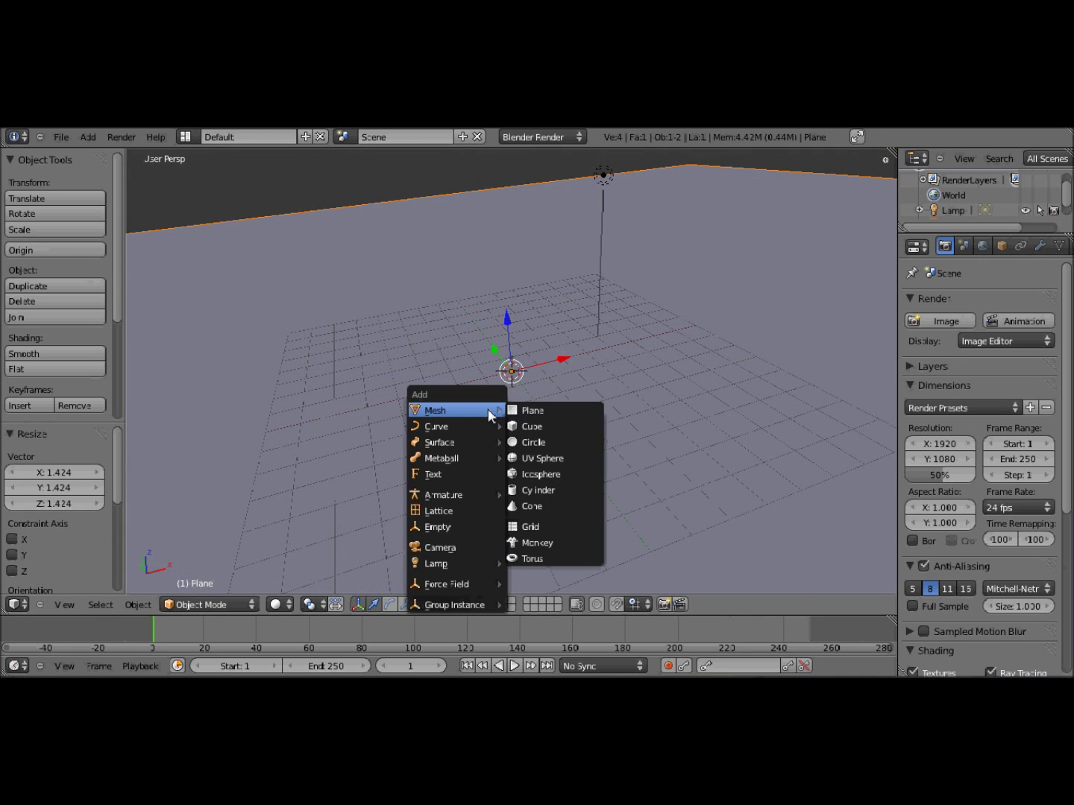
{"action": "left_click", "coordinate": [533, 427]}
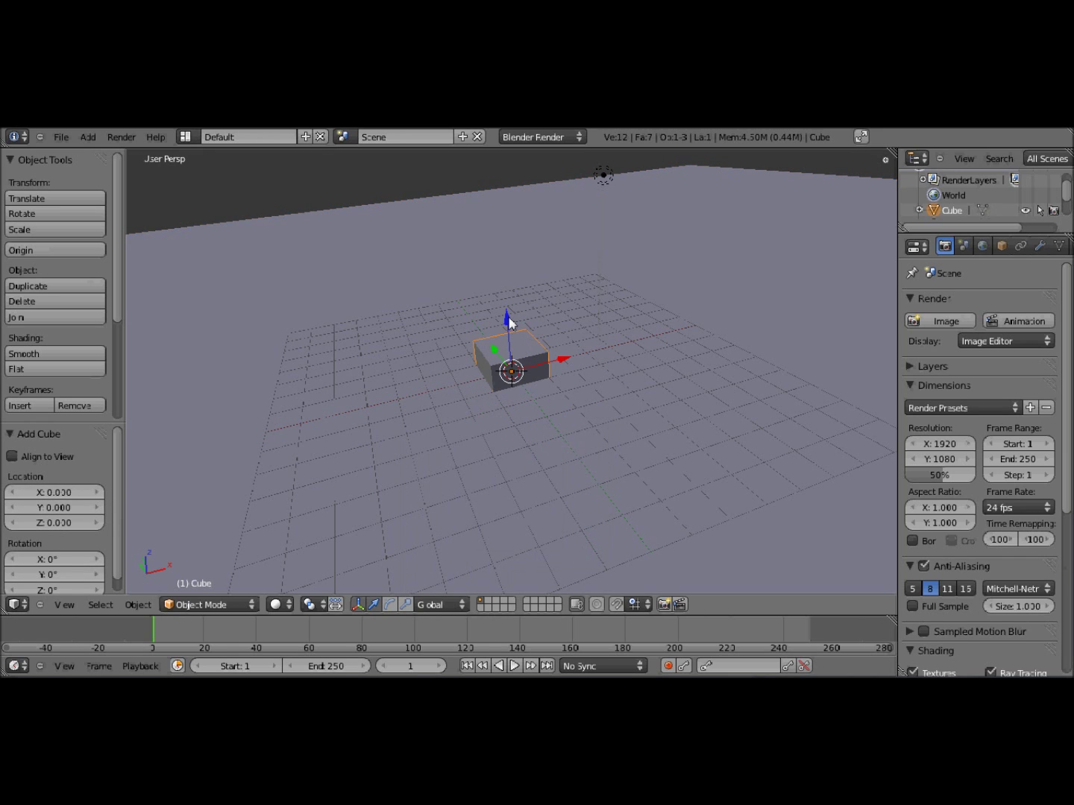
{"action": "left_click_drag", "start_coordinate": [510, 323], "coordinate": [508, 287]}
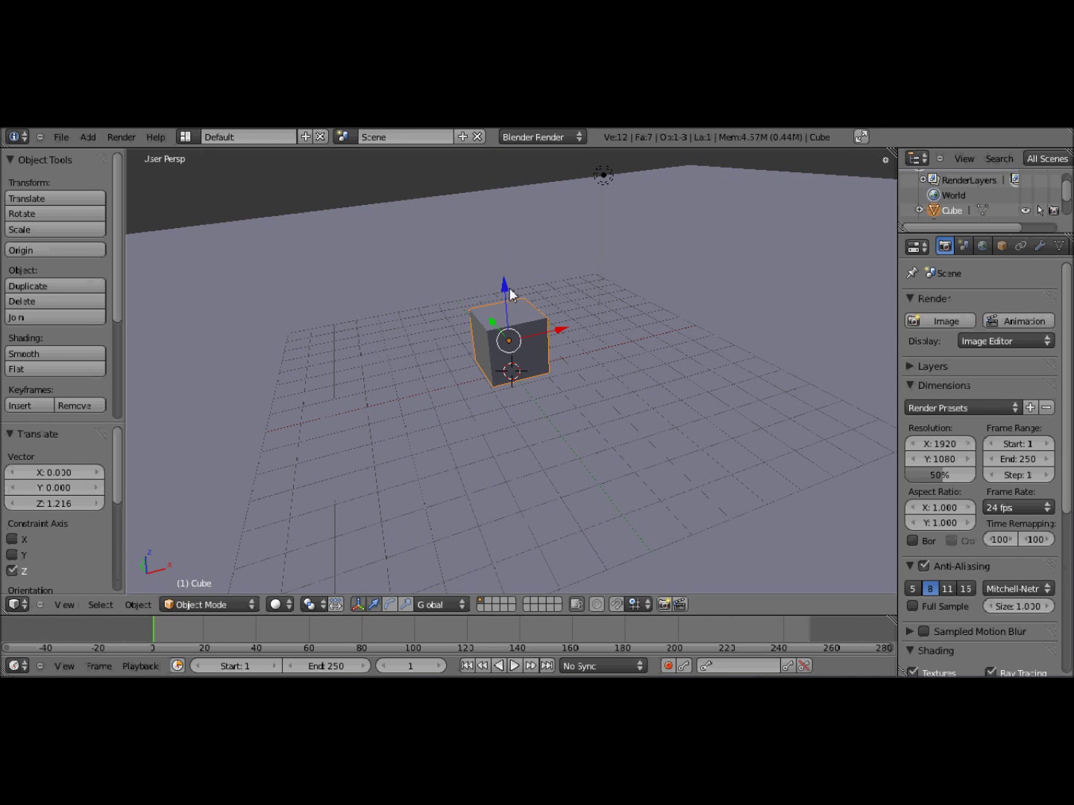
Switch the render engine to Blender Game and set the cube's Physics Type to Dynamic.
{"action": "left_click", "coordinate": [543, 136]}
{"action": "left_click", "coordinate": [531, 172]}
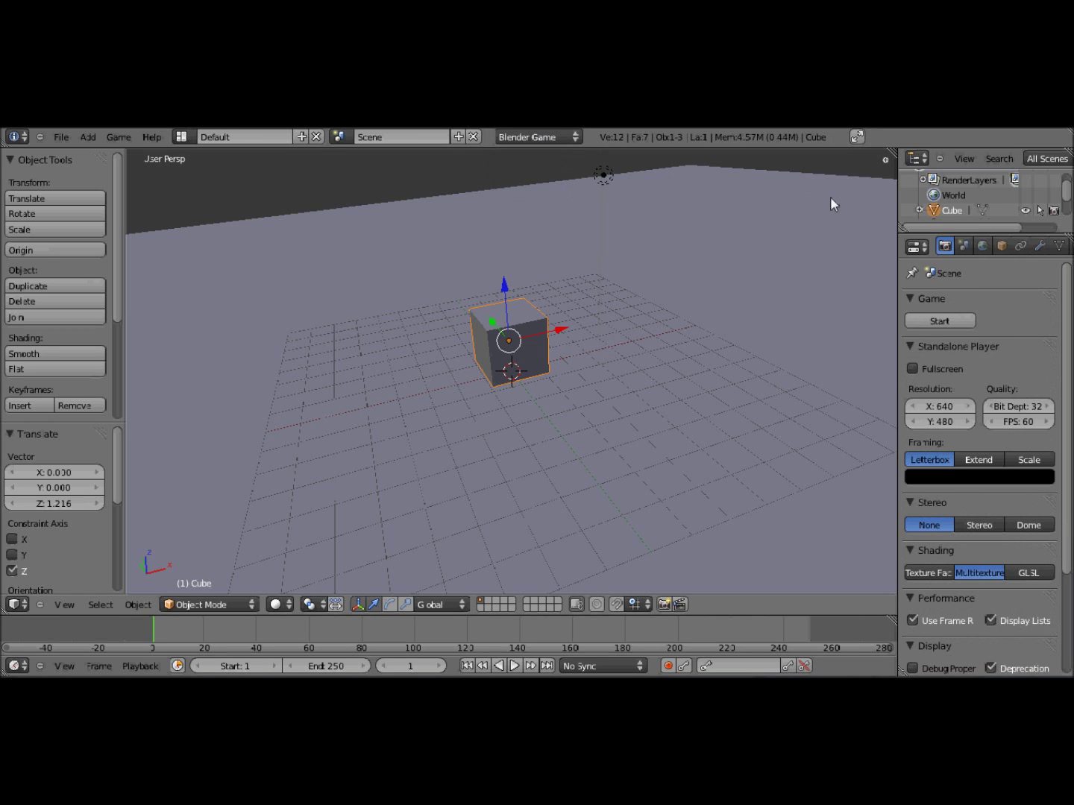
{"action": "scroll", "coordinate": [1036, 247], "scroll_direction": "down", "scroll_amount": 3}
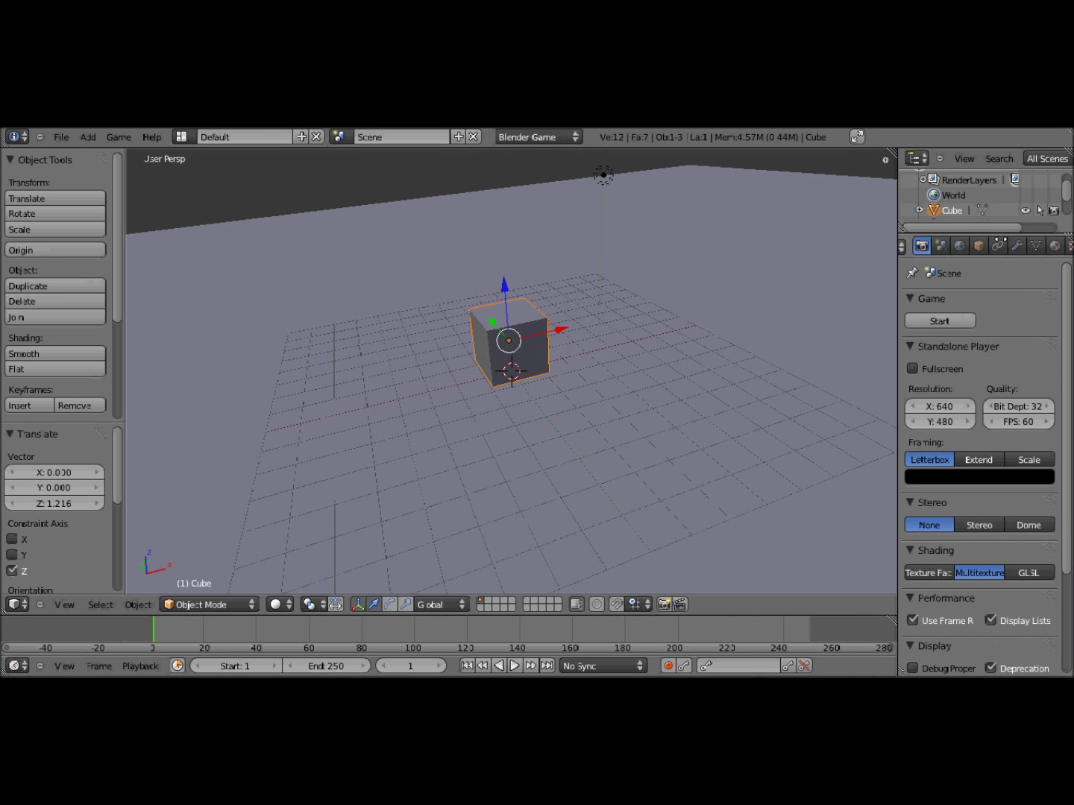
{"action": "scroll", "coordinate": [966, 250], "scroll_direction": "down", "scroll_amount": 3}
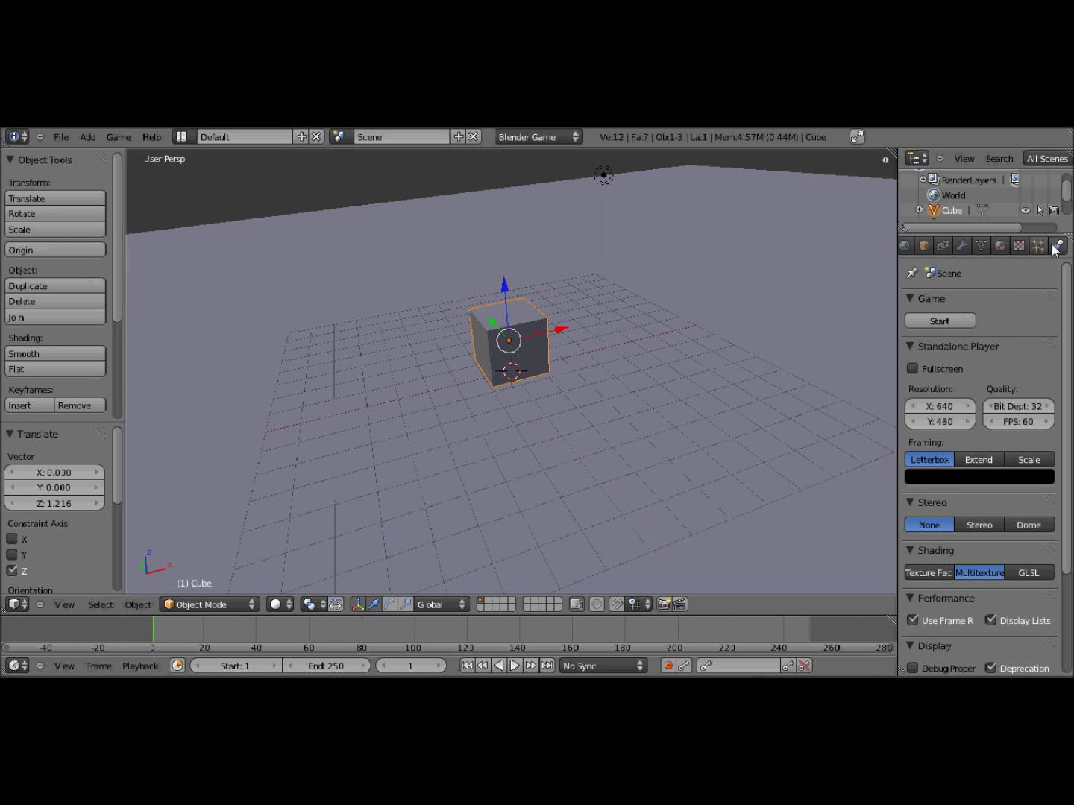
{"action": "left_click", "coordinate": [1057, 246]}
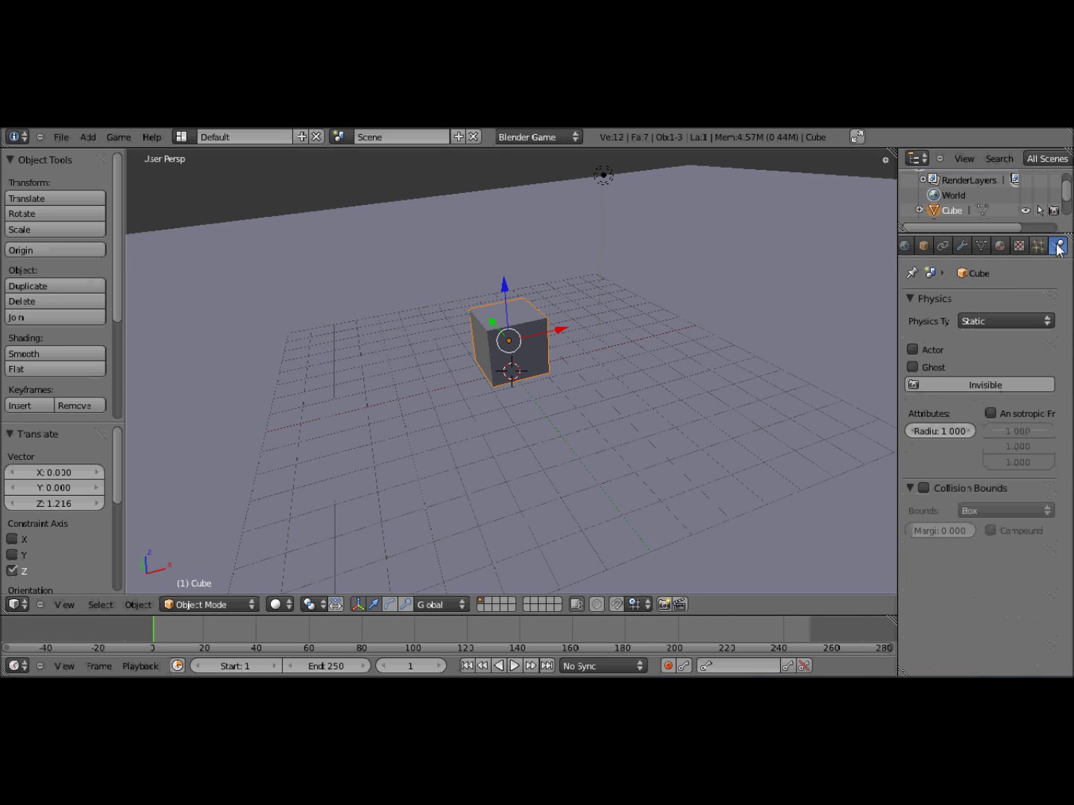
{"action": "left_click", "coordinate": [970, 324]}
{"action": "left_click", "coordinate": [978, 269]}
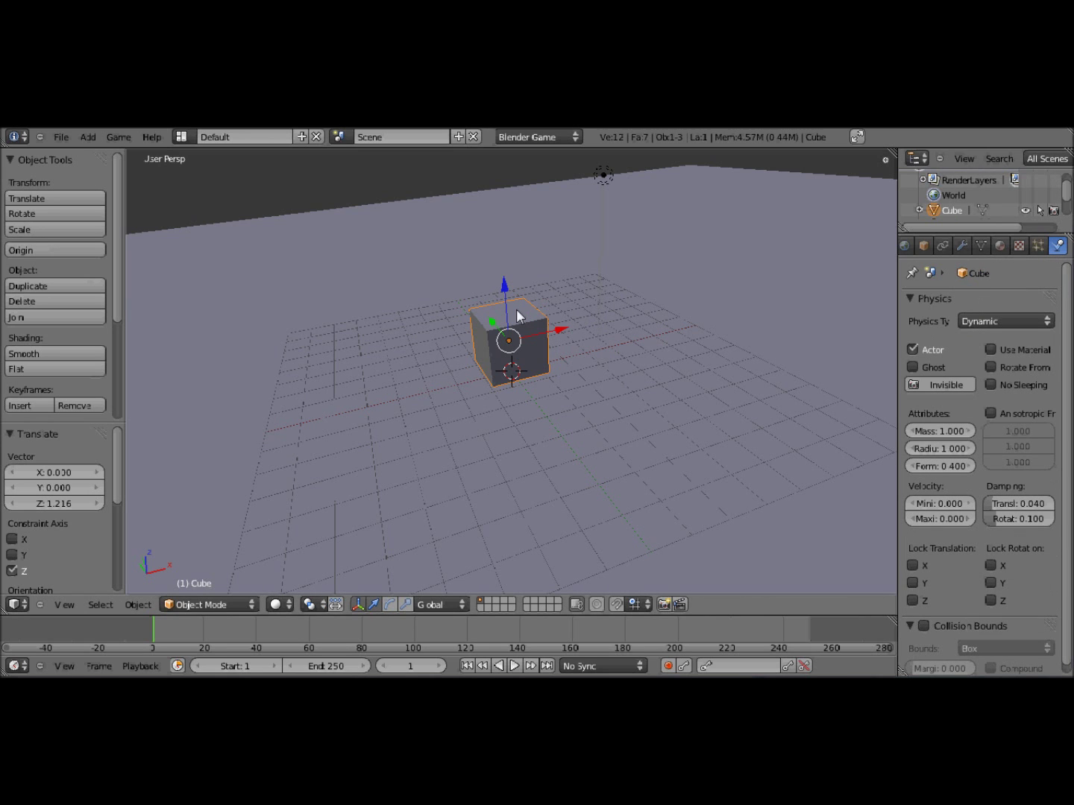
Run the game preview twice to watch the cube fall onto the floor plane.
{"action": "key", "text": "p"}
{"action": "key", "text": "Escape"}
{"action": "right_click", "coordinate": [356, 493]}
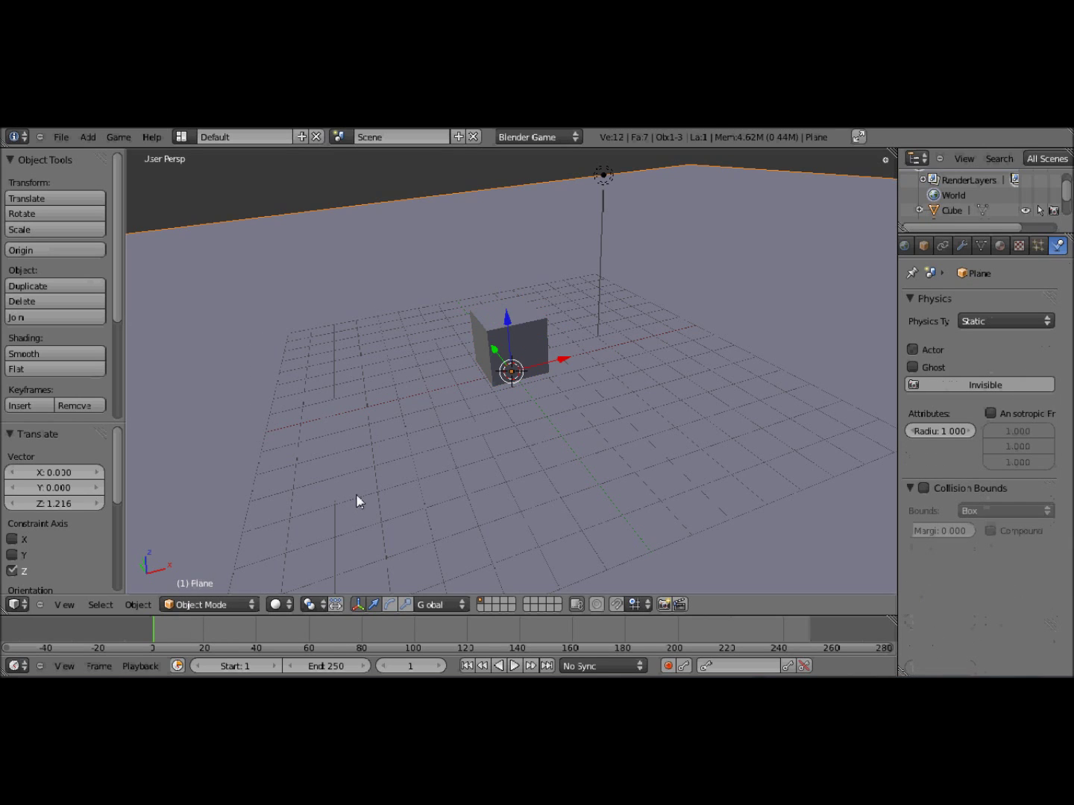
{"action": "key", "text": "p"}
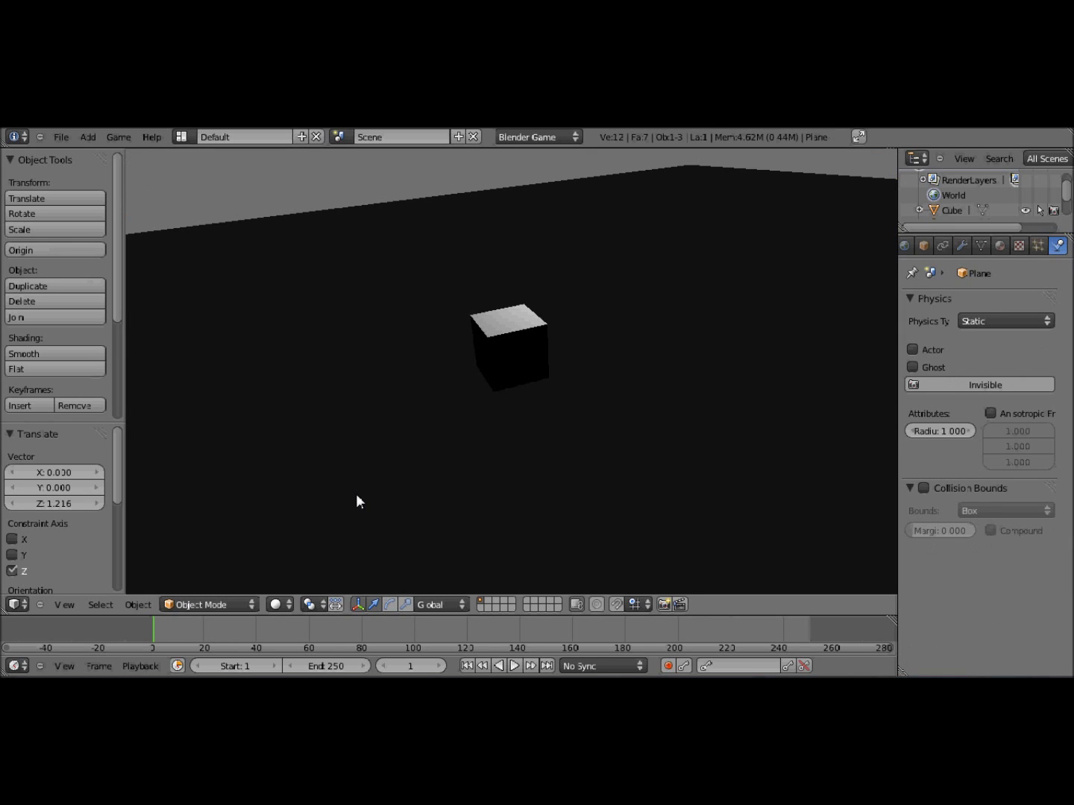
{"action": "key", "text": "Escape"}
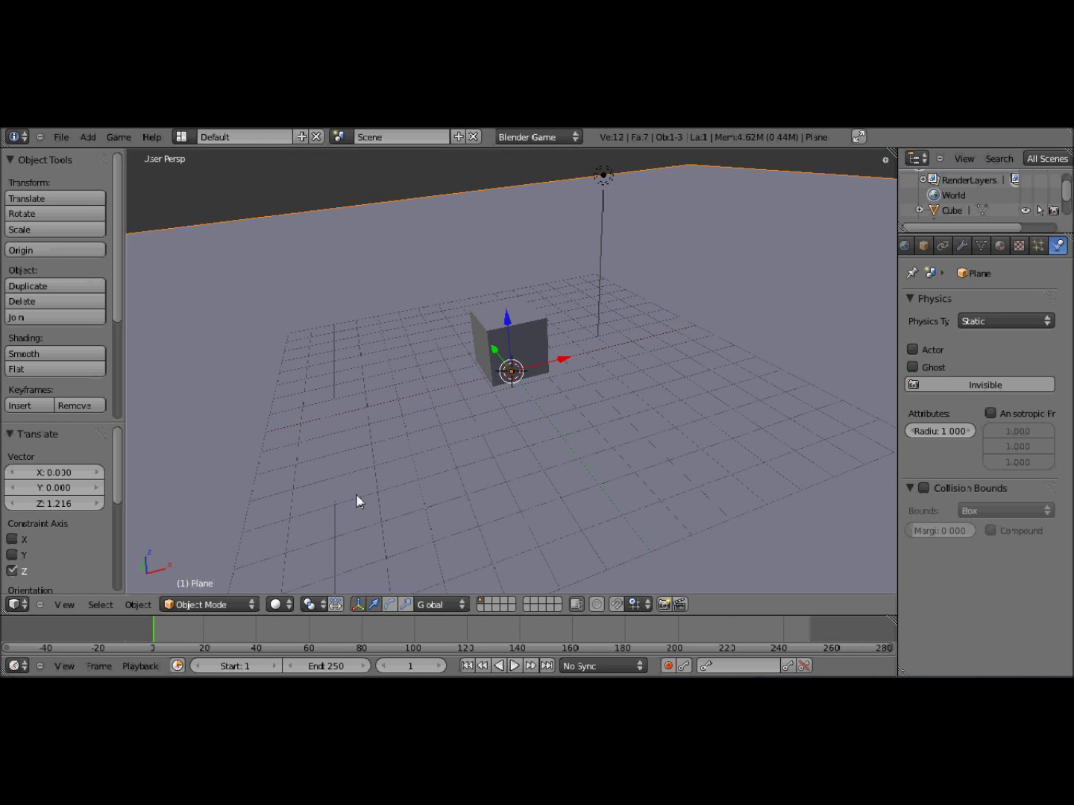
{"action": "left_click", "coordinate": [16, 667]}
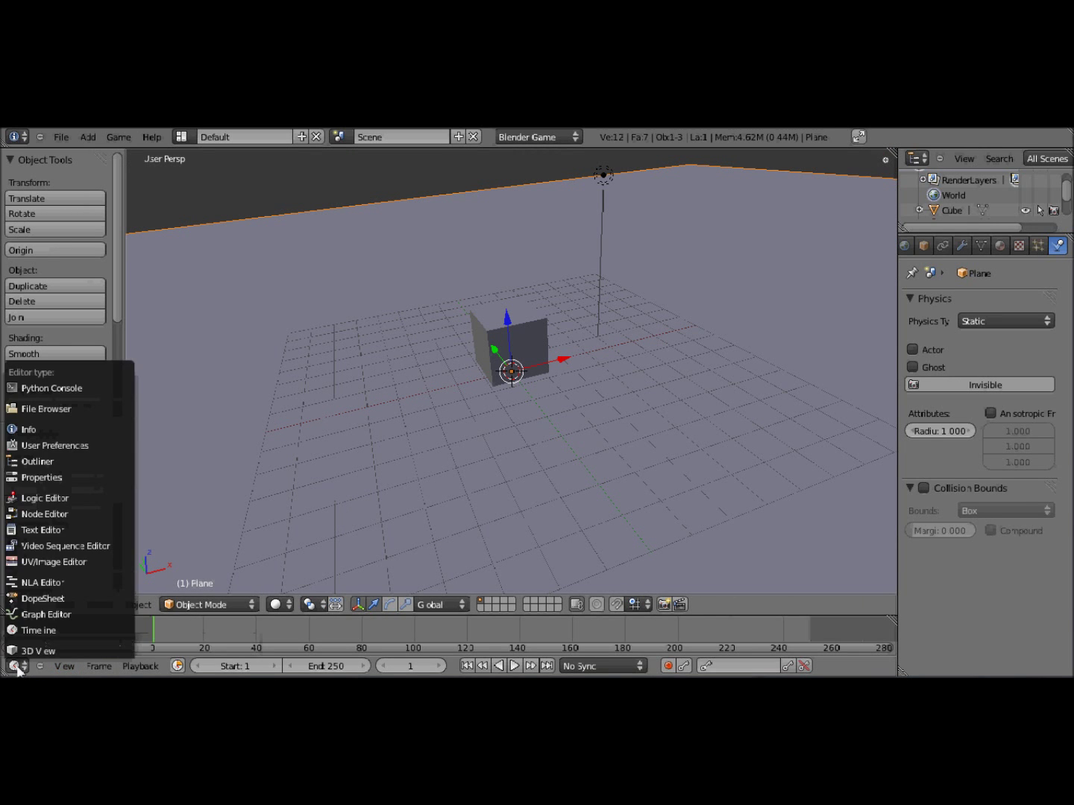
Turn the timeline into an enlarged Logic Editor and give the cube a game property named 'layer'.
{"action": "left_click", "coordinate": [35, 500]}
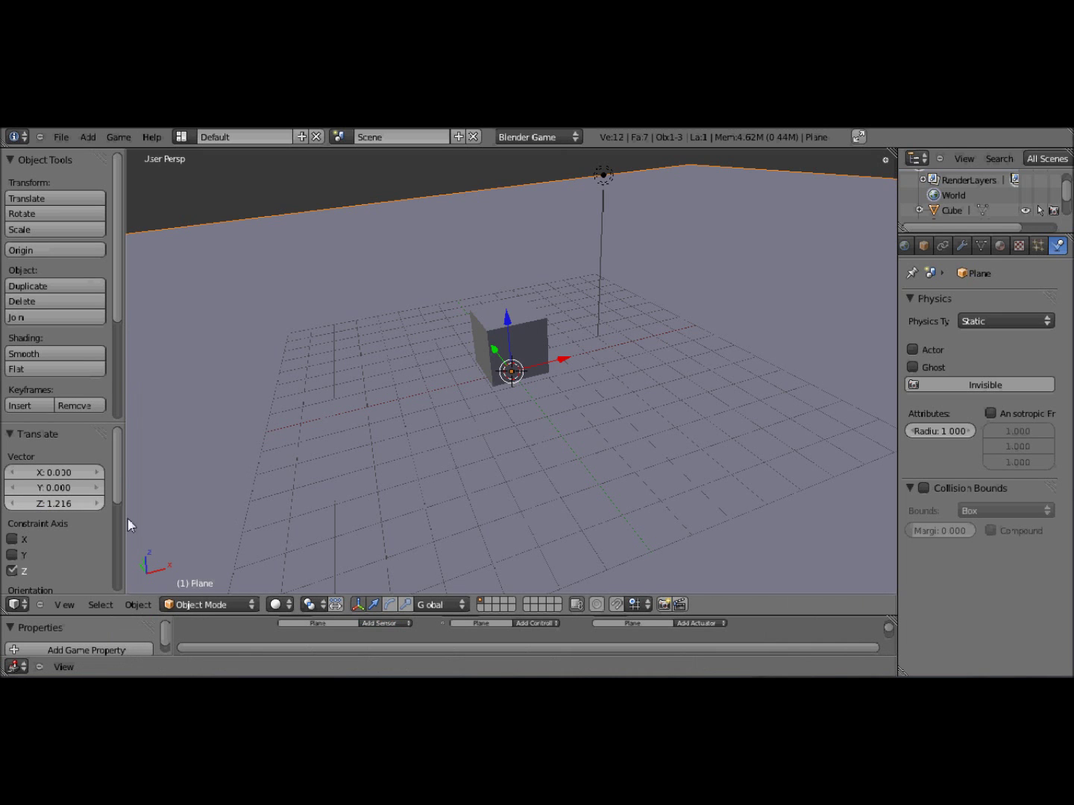
{"action": "left_click_drag", "start_coordinate": [351, 616], "coordinate": [355, 479]}
{"action": "middle_click_drag", "start_coordinate": [395, 516], "coordinate": [587, 519]}
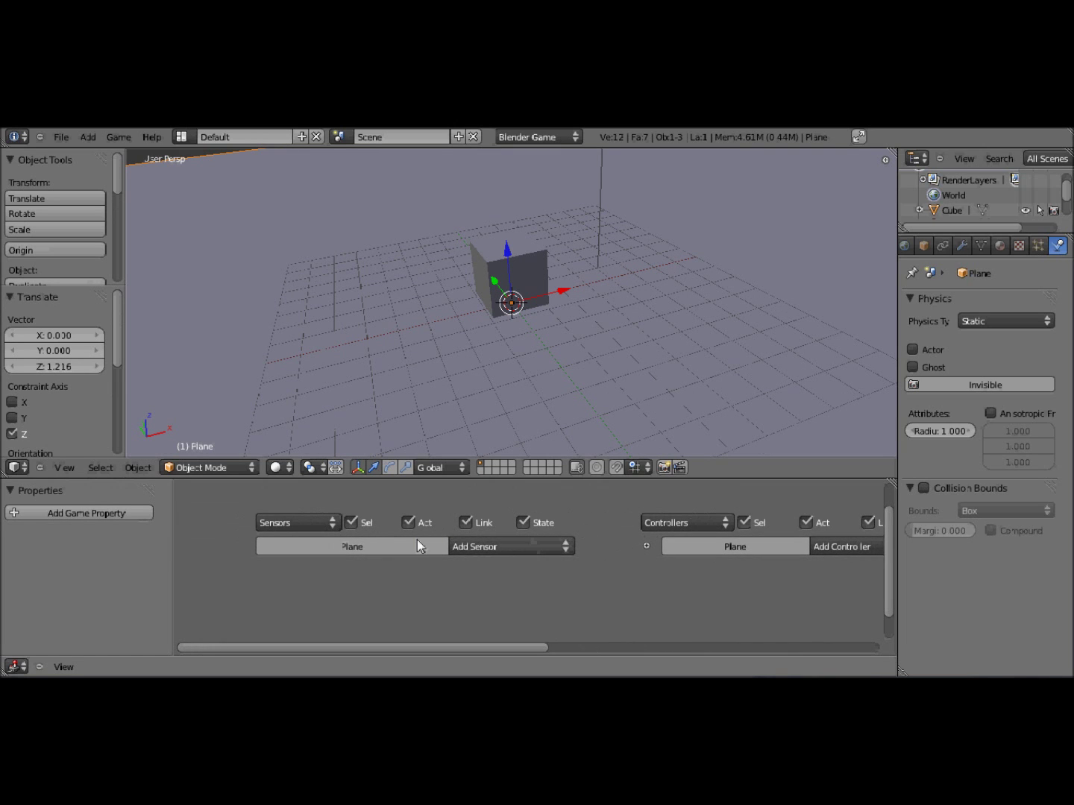
{"action": "right_click", "coordinate": [480, 259]}
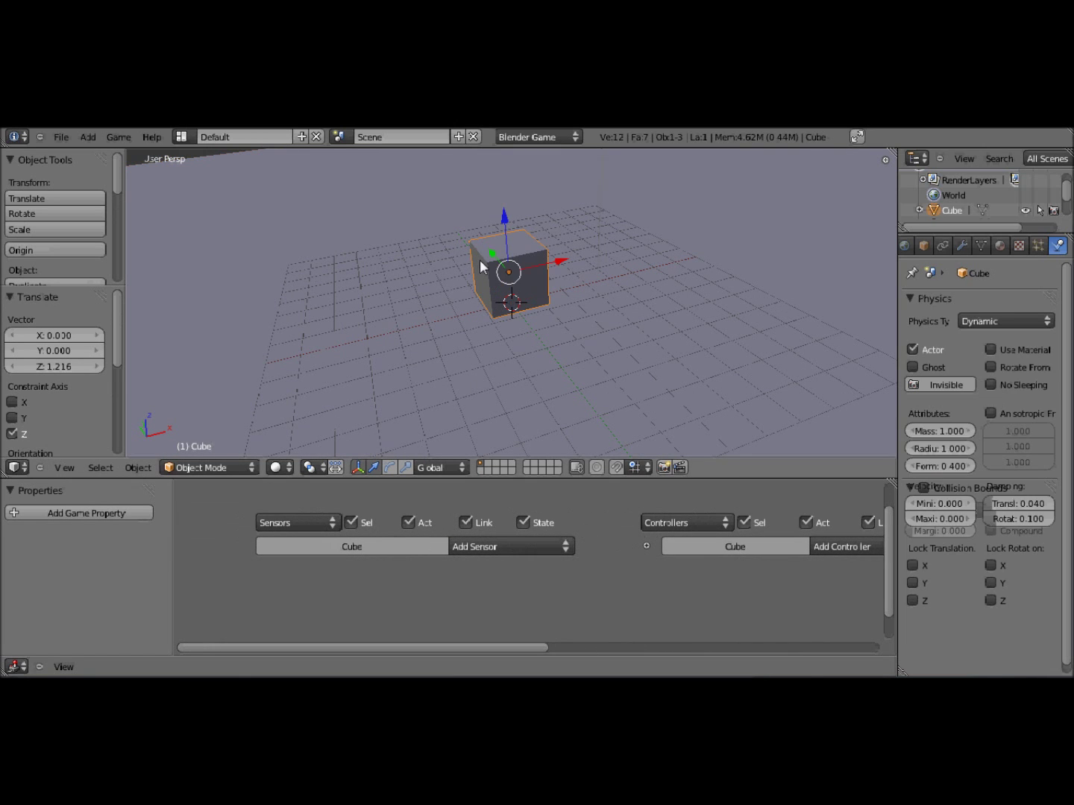
{"action": "left_click", "coordinate": [68, 515]}
{"action": "left_click", "coordinate": [24, 541]}
{"action": "key", "text": "BackSpace"}
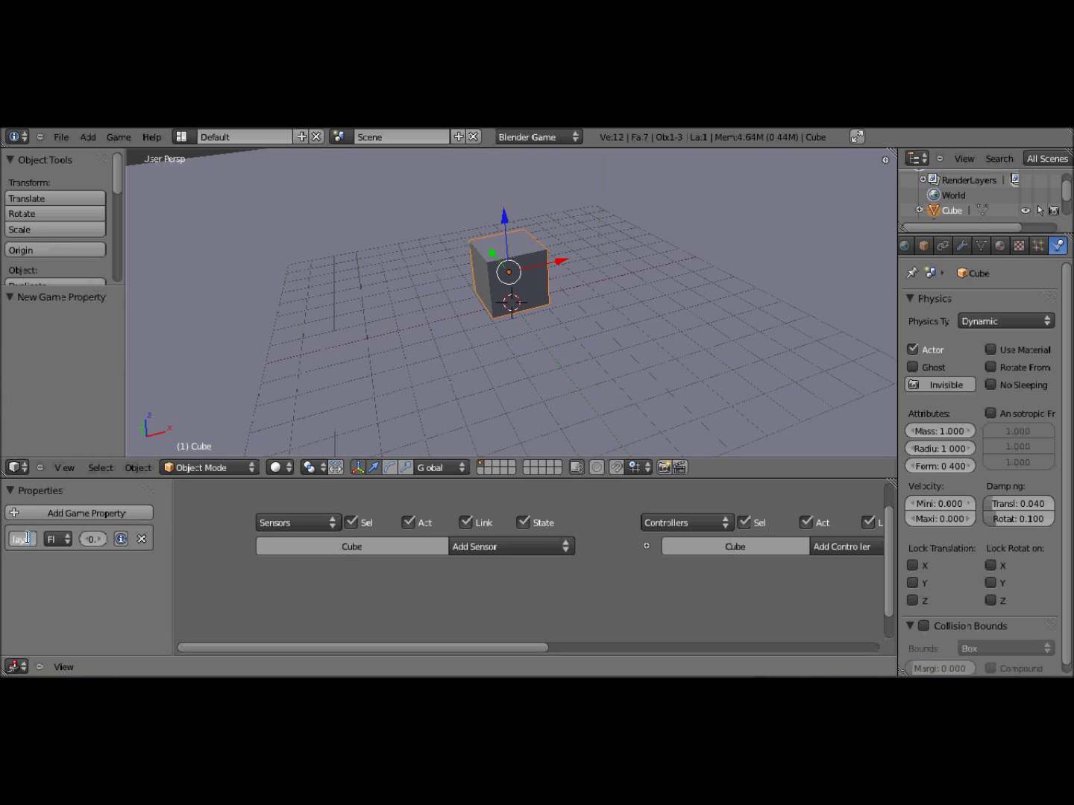
{"action": "type", "text": "layer"}
{"action": "key", "text": "Return"}
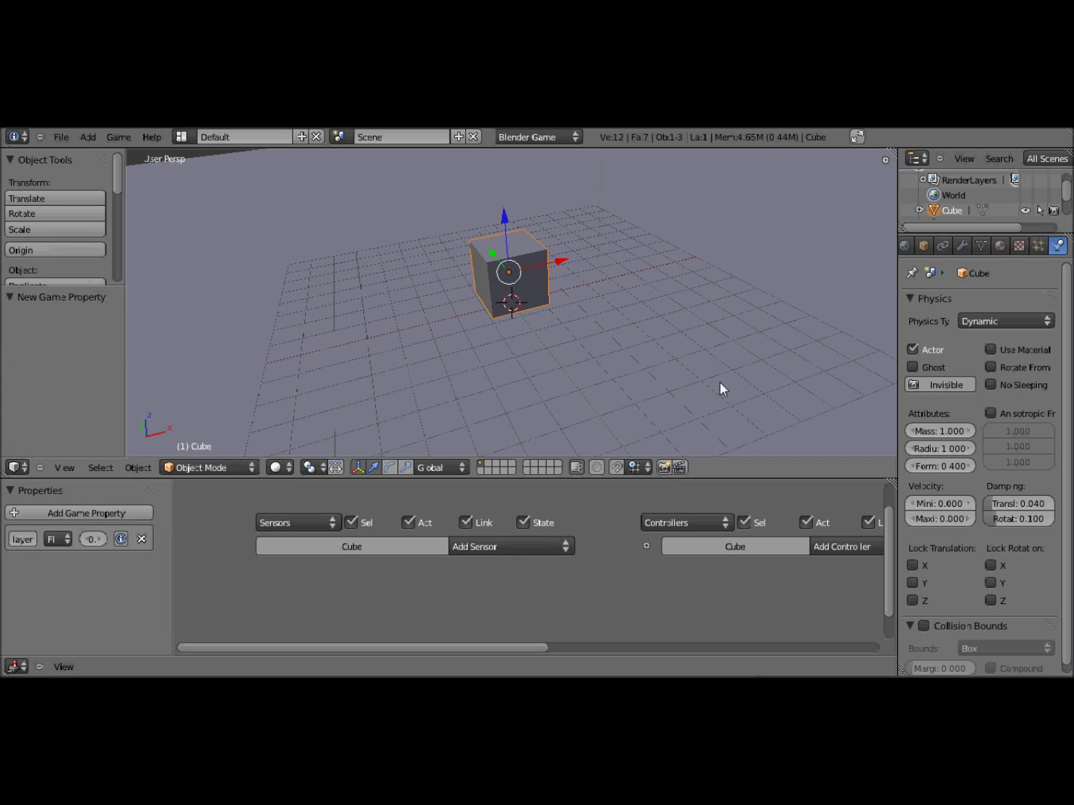
Rename the cube from 'Cube' to 'Player' in the properties shelf.
{"action": "key", "text": "n"}
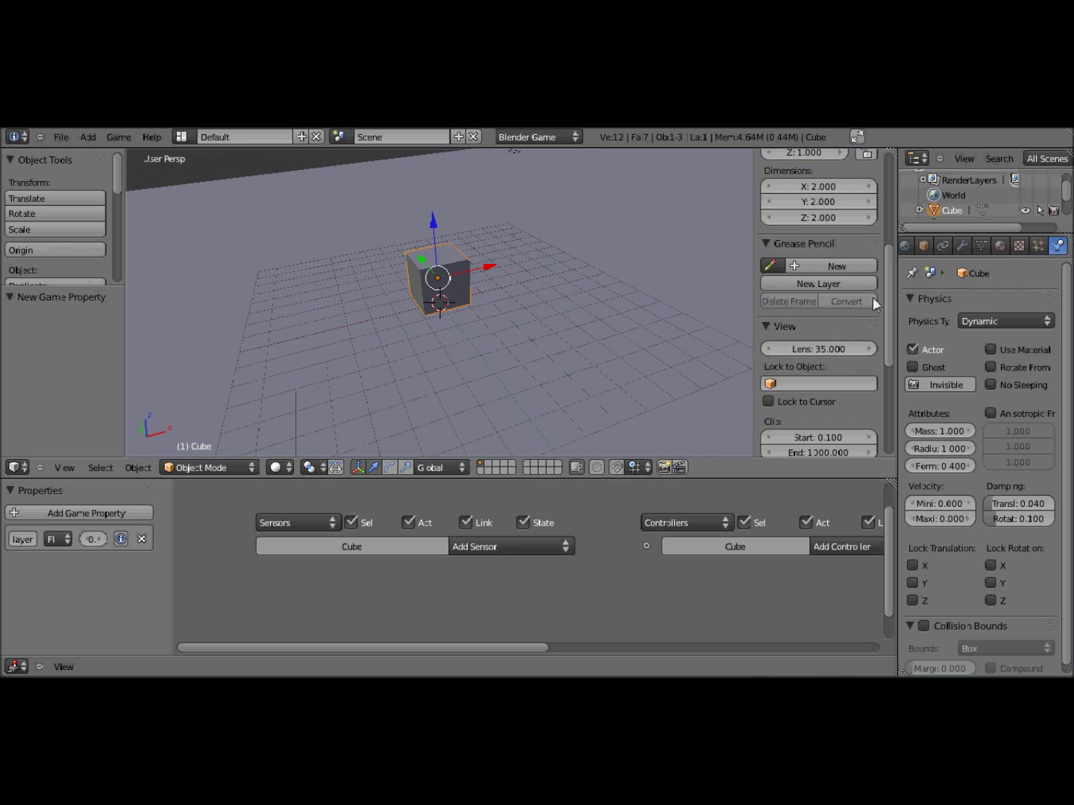
{"action": "left_click_drag", "start_coordinate": [890, 296], "coordinate": [893, 400]}
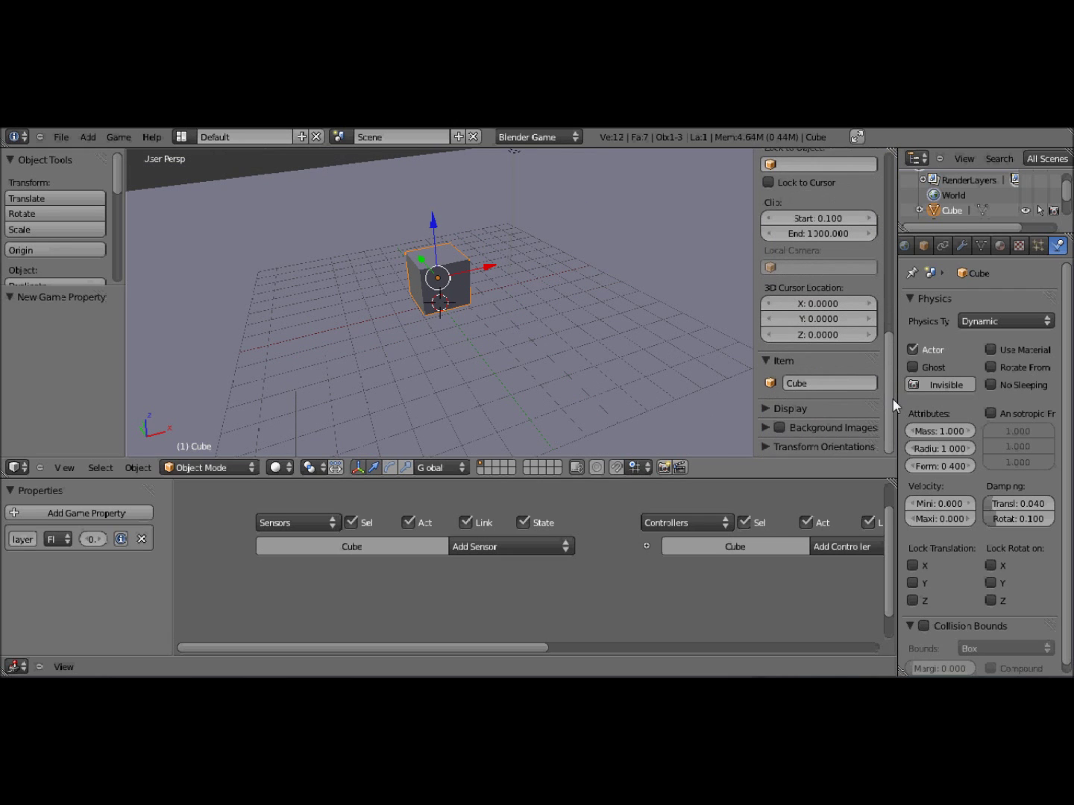
{"action": "left_click", "coordinate": [812, 383]}
{"action": "key", "text": "BackSpace"}
{"action": "type", "text": "Player"}
{"action": "key", "text": "Return"}
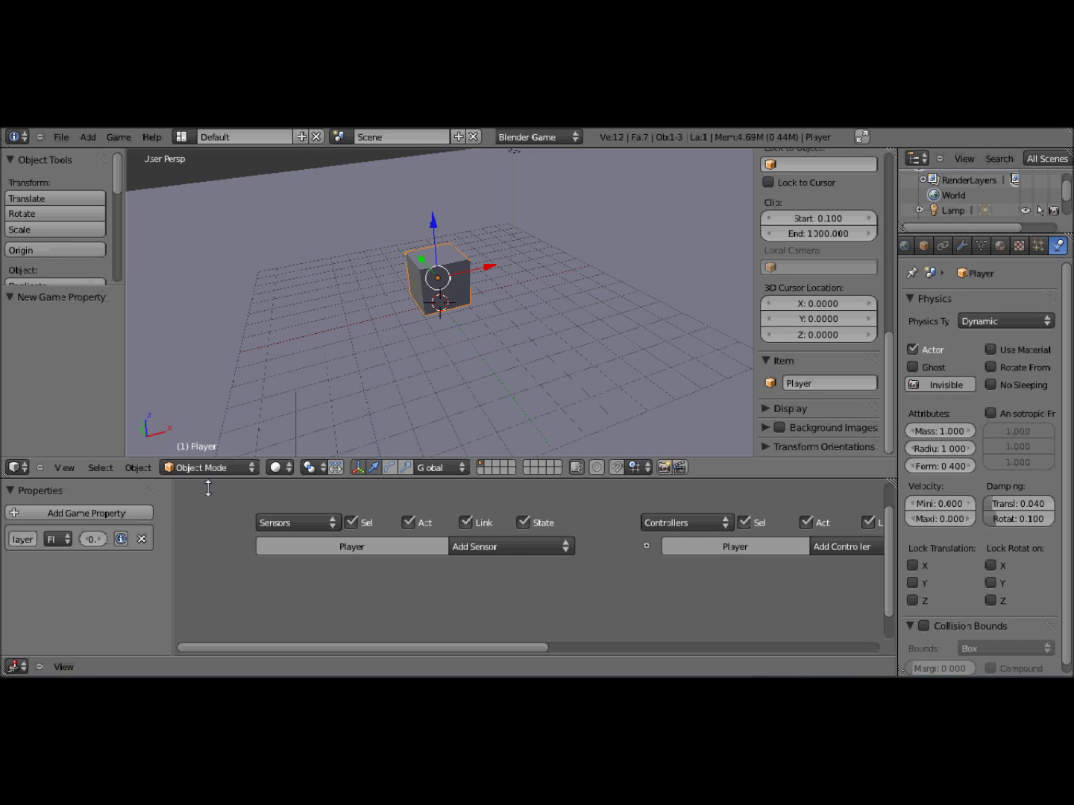
{"action": "key", "text": "n"}
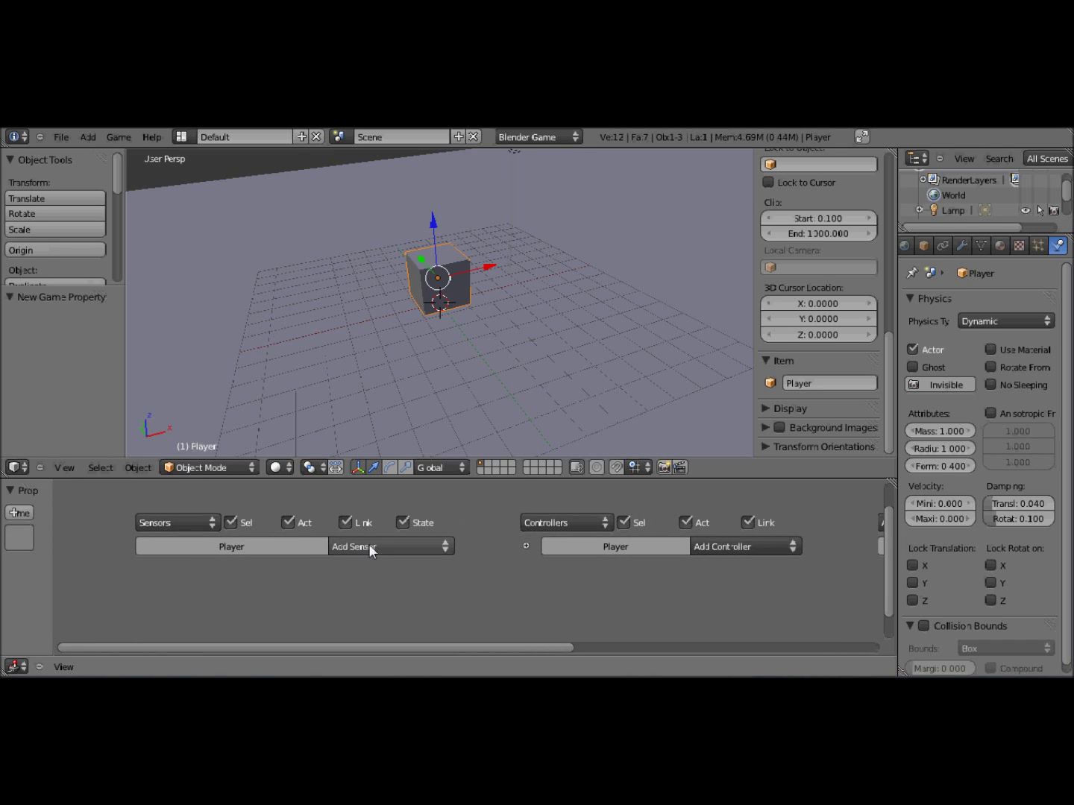
Add a Keyboard sensor, an And controller and a Motion actuator to Player's logic.
{"action": "left_click", "coordinate": [371, 549]}
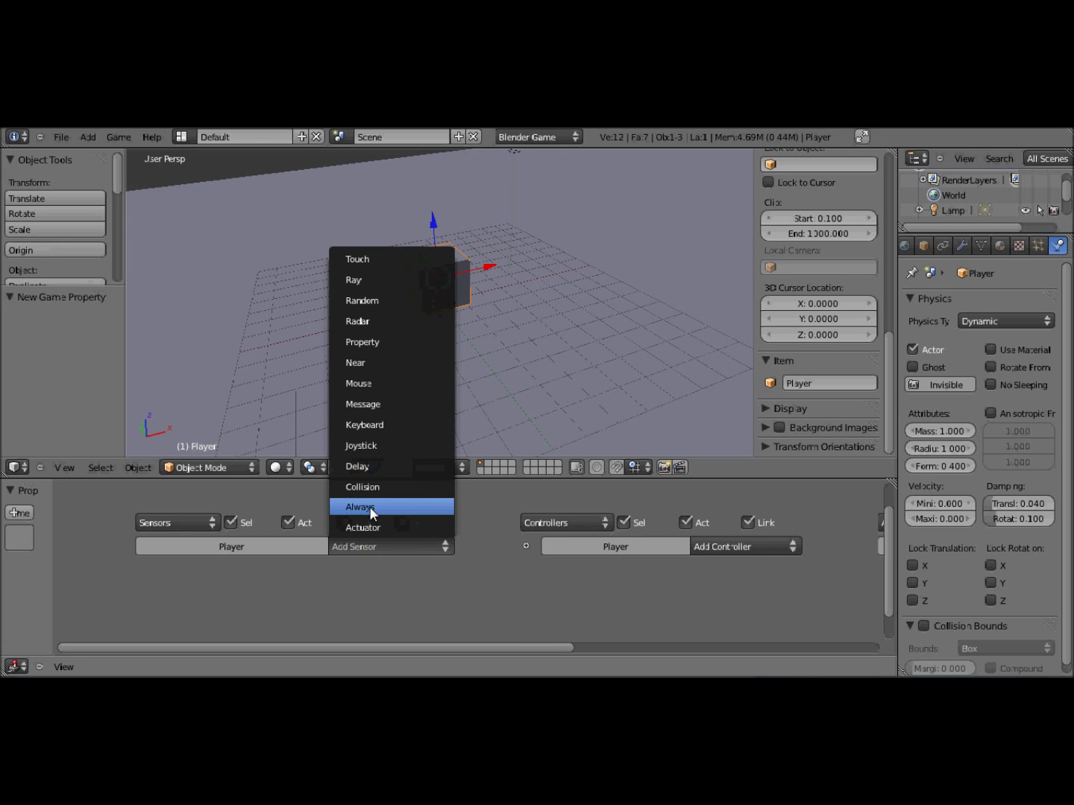
{"action": "left_click", "coordinate": [365, 424]}
{"action": "middle_click_drag", "start_coordinate": [508, 584], "coordinate": [360, 538]}
{"action": "left_click", "coordinate": [620, 506]}
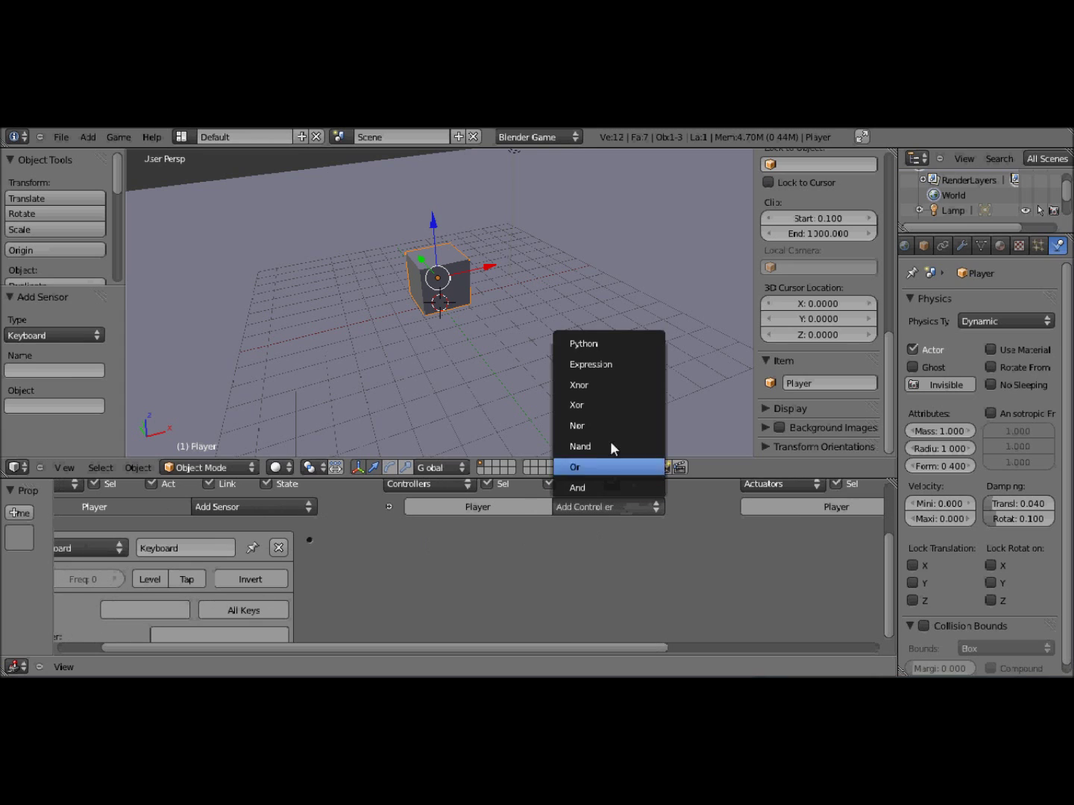
{"action": "left_click", "coordinate": [576, 488]}
{"action": "scroll", "coordinate": [663, 531], "scroll_direction": "down", "scroll_amount": 5, "text": "ctrl"}
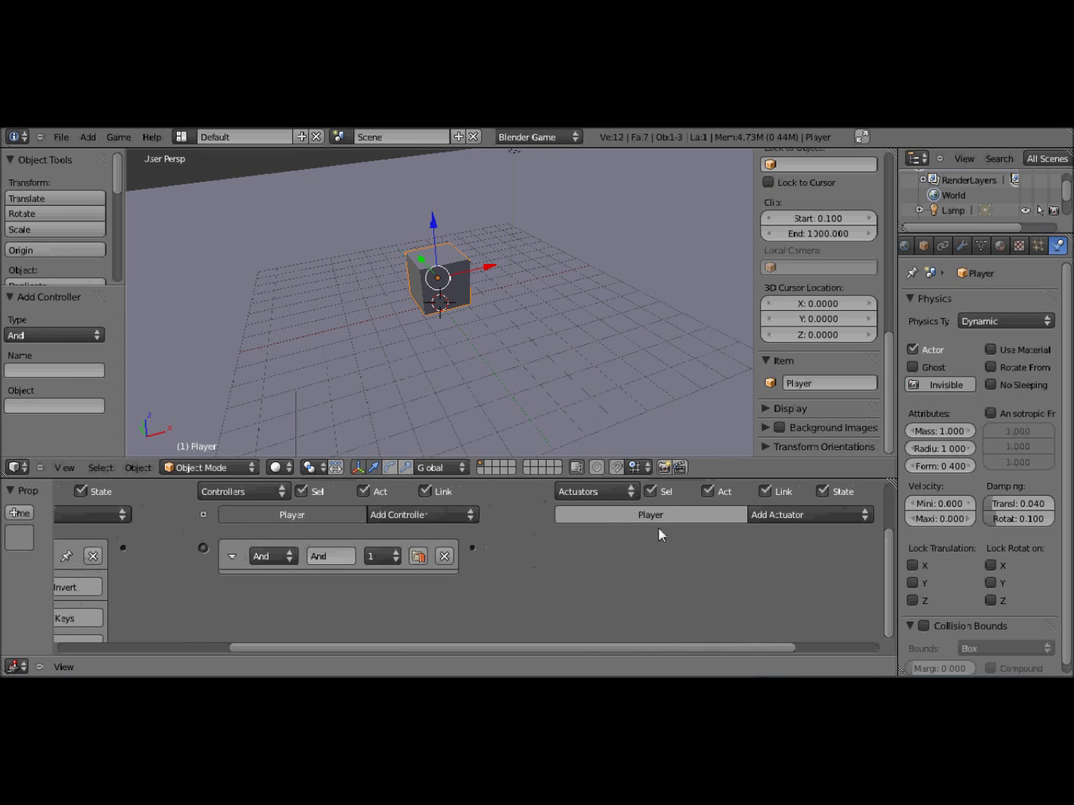
{"action": "left_click", "coordinate": [397, 513]}
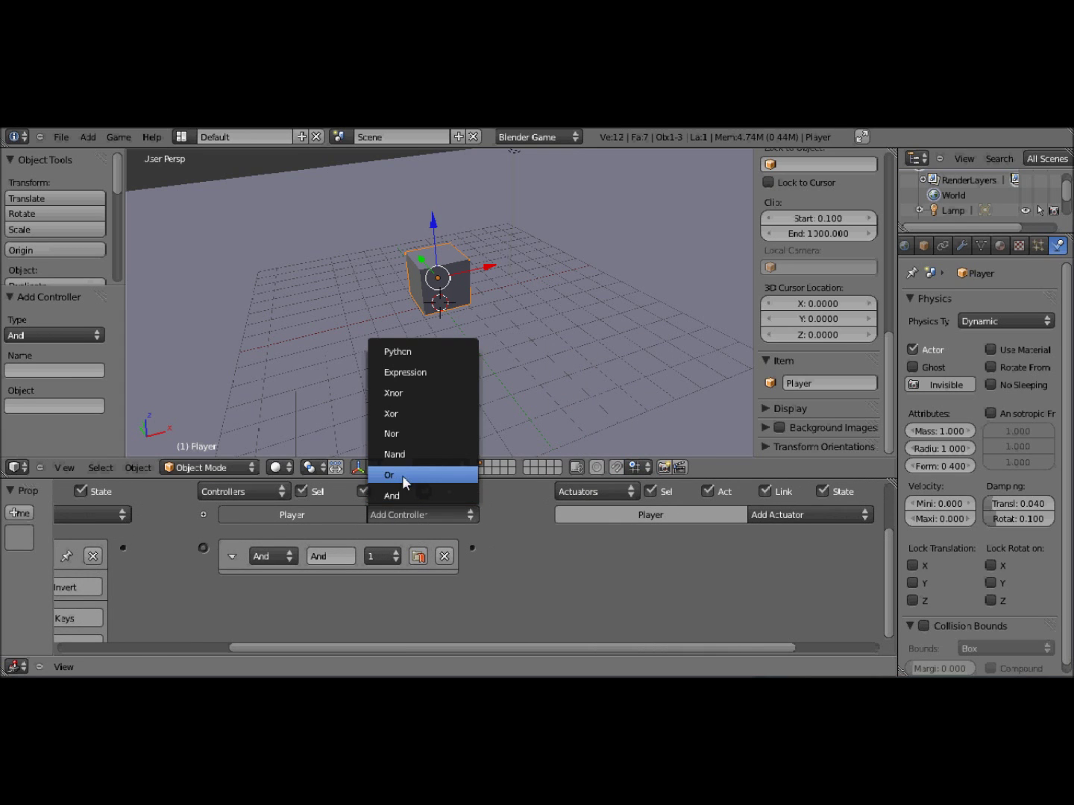
{"action": "left_click", "coordinate": [782, 514]}
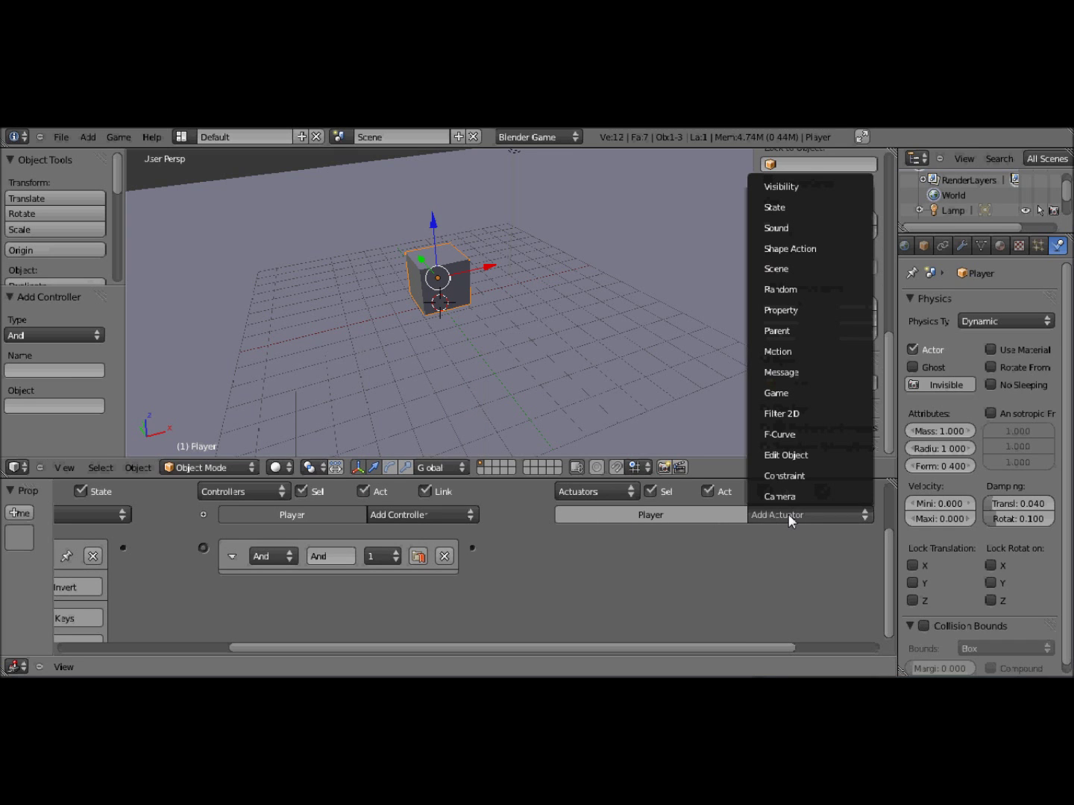
{"action": "left_click", "coordinate": [792, 345]}
{"action": "middle_click_drag", "start_coordinate": [376, 597], "coordinate": [709, 558]}
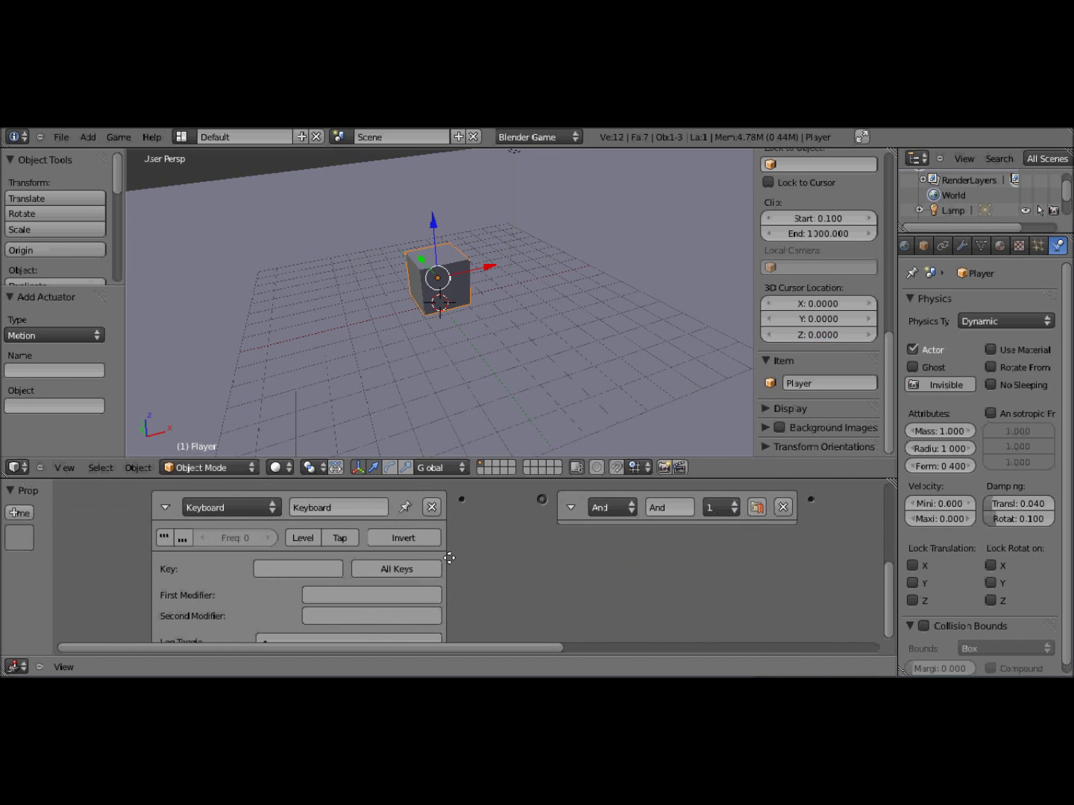
{"action": "middle_click_drag", "start_coordinate": [449, 558], "coordinate": [506, 534]}
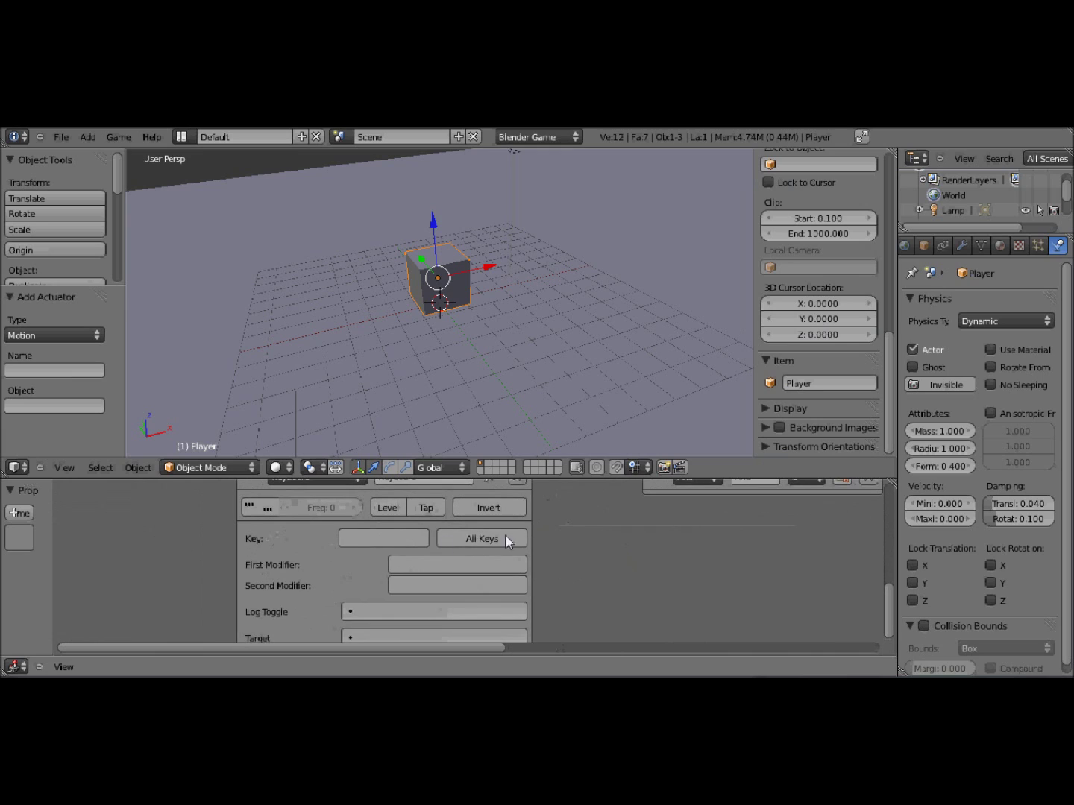
Set the Keyboard sensor to W, wire it through And to Motion, with Loc Y 0.10.
{"action": "left_click", "coordinate": [382, 537]}
{"action": "key", "text": "w"}
{"action": "middle_click_drag", "start_coordinate": [654, 545], "coordinate": [397, 575]}
{"action": "left_click_drag", "start_coordinate": [298, 500], "coordinate": [378, 507]}
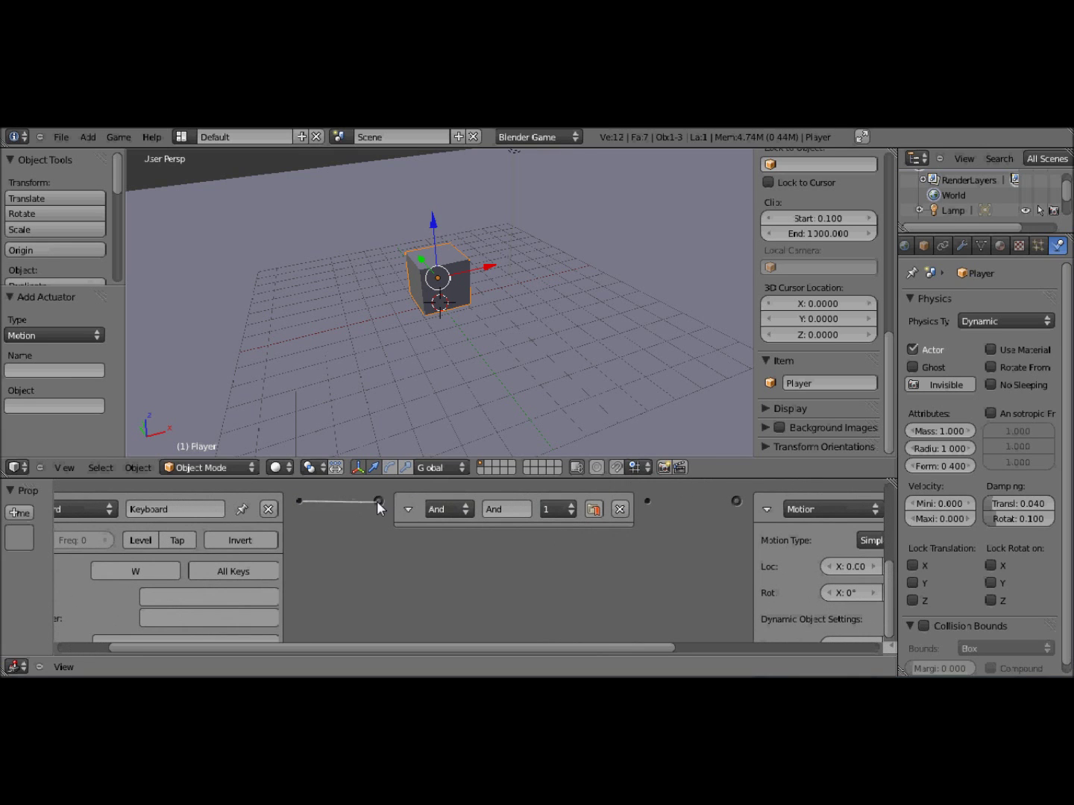
{"action": "left_click_drag", "start_coordinate": [649, 500], "coordinate": [736, 502]}
{"action": "scroll", "coordinate": [606, 511], "scroll_direction": "right", "scroll_amount": 8, "text": "ctrl"}
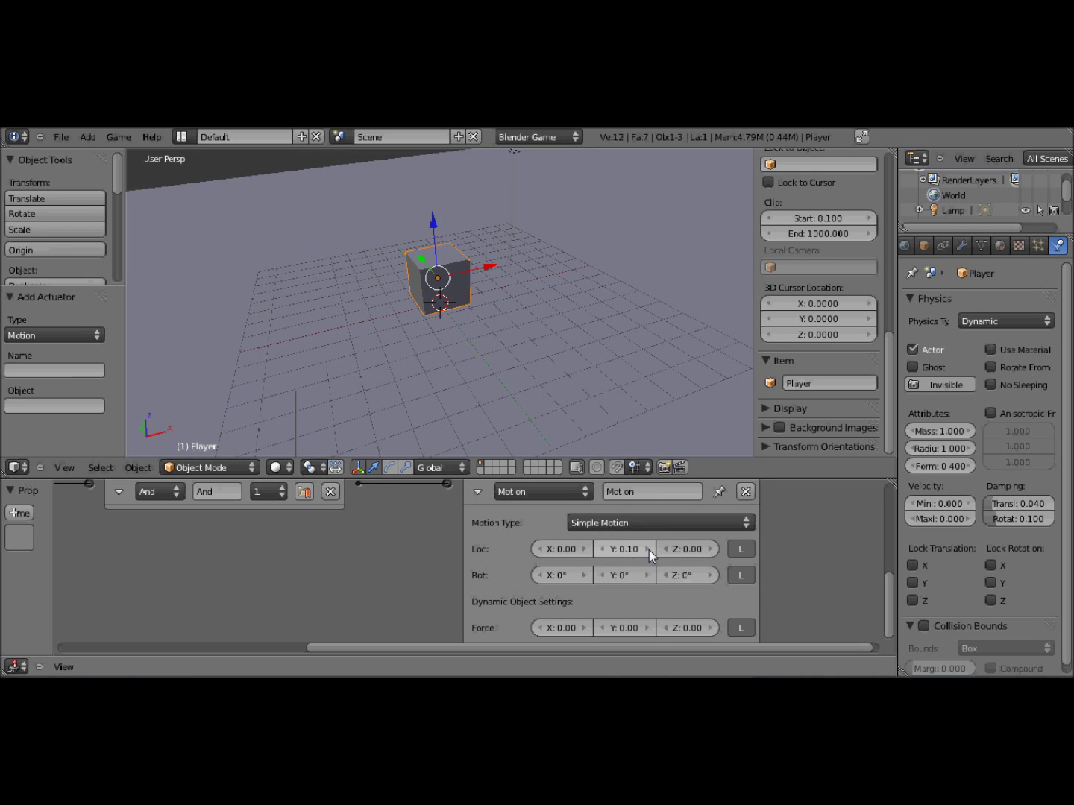
Test the forward movement in the game preview and collapse the Motion actuator.
{"action": "key", "text": "p"}
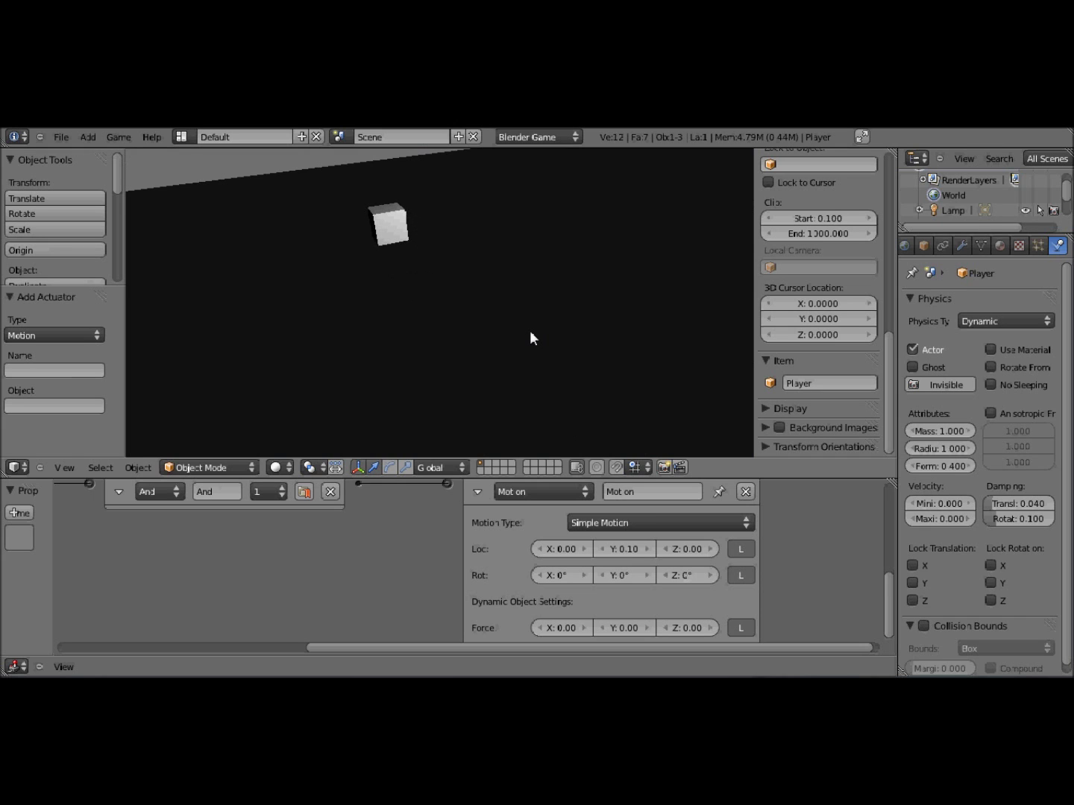
{"action": "key", "text": "Escape"}
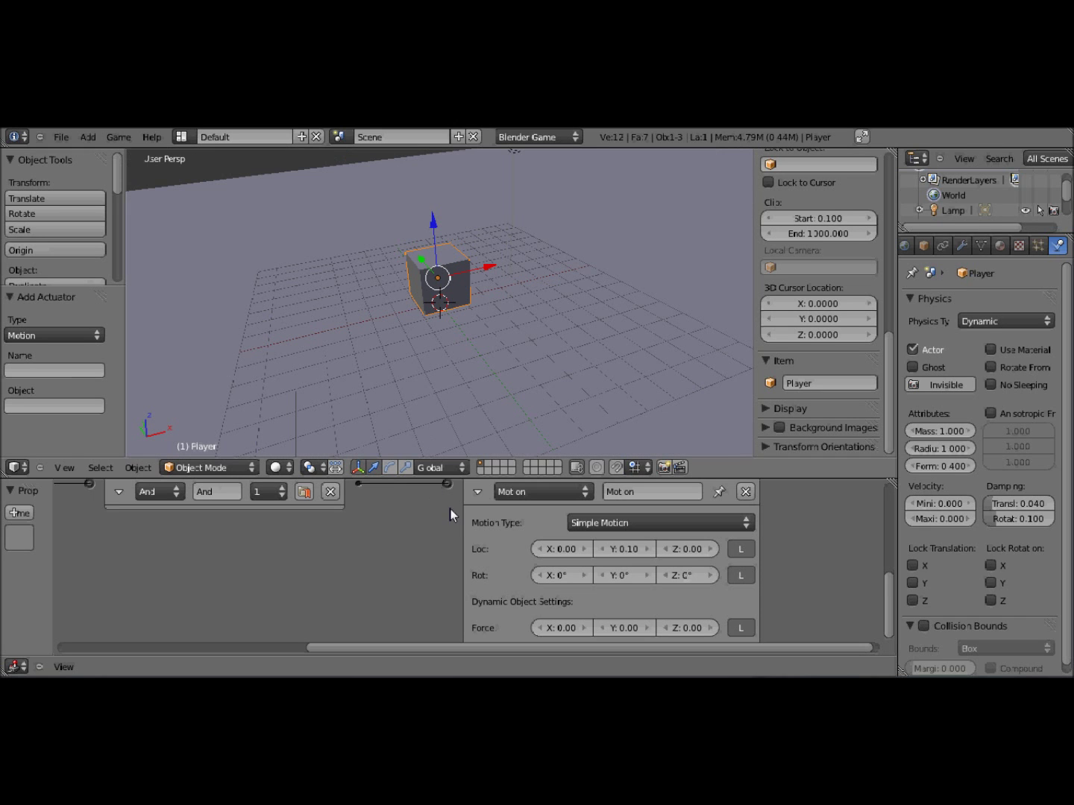
{"action": "left_click", "coordinate": [478, 492]}
Collapse the first sensor and add a second Keyboard sensor set to key S.
{"action": "scroll", "coordinate": [286, 503], "scroll_direction": "left", "scroll_amount": 8, "text": "ctrl"}
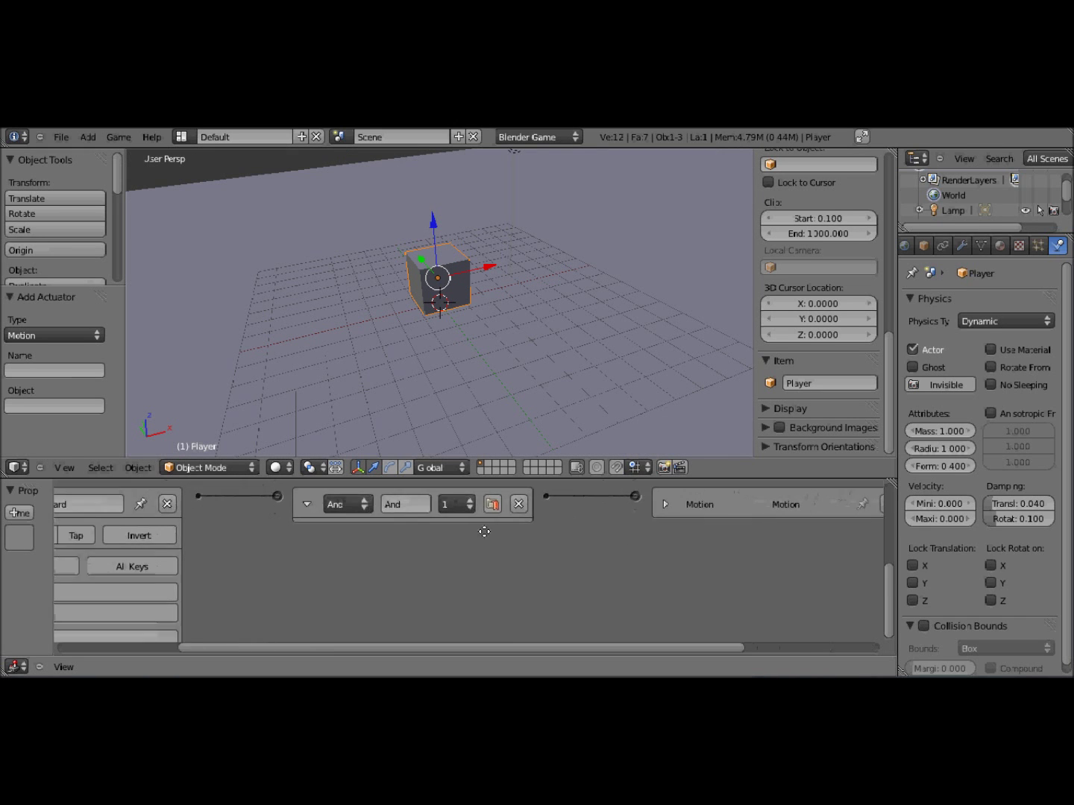
{"action": "left_click", "coordinate": [118, 499]}
{"action": "scroll", "coordinate": [328, 501], "scroll_direction": "down", "scroll_amount": 5}
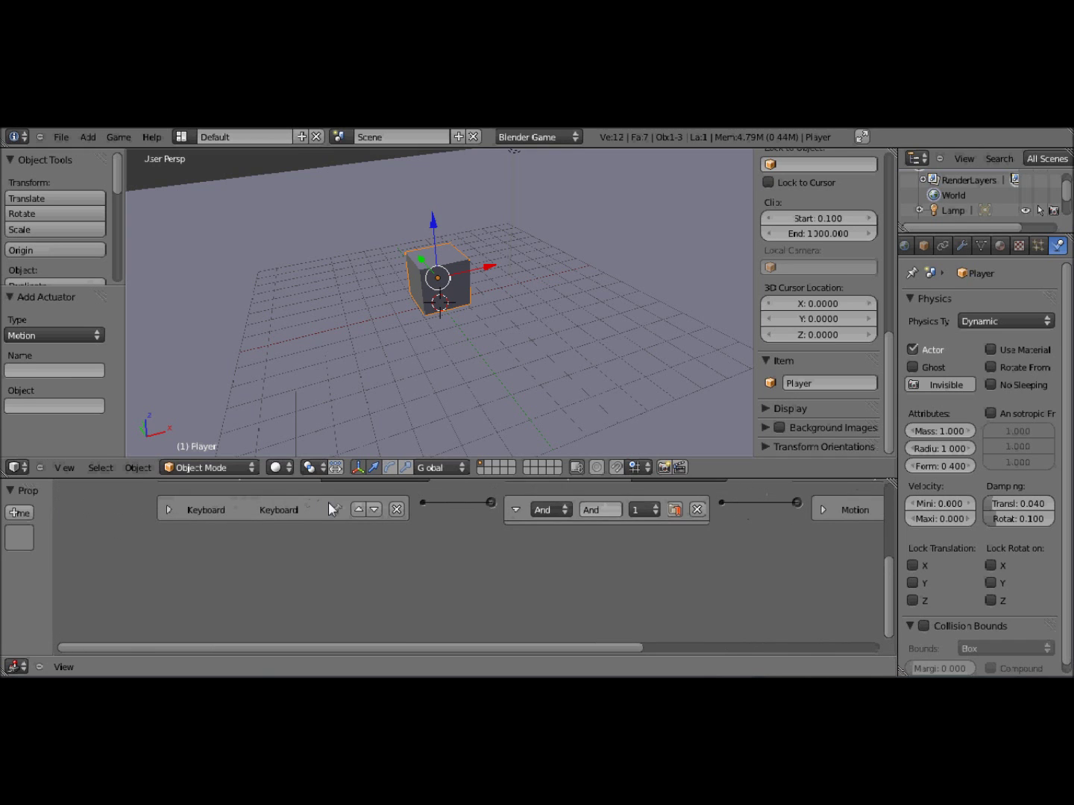
{"action": "left_click", "coordinate": [395, 516]}
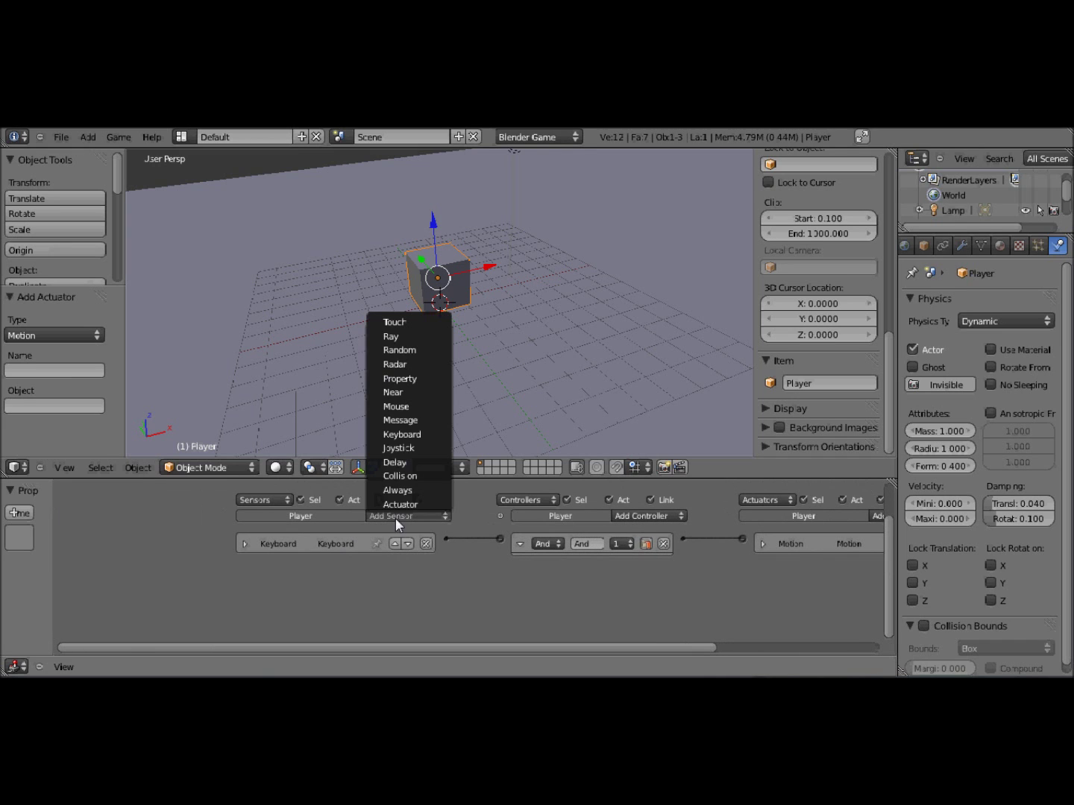
{"action": "left_click", "coordinate": [403, 433]}
{"action": "middle_click_drag", "start_coordinate": [396, 579], "coordinate": [333, 552]}
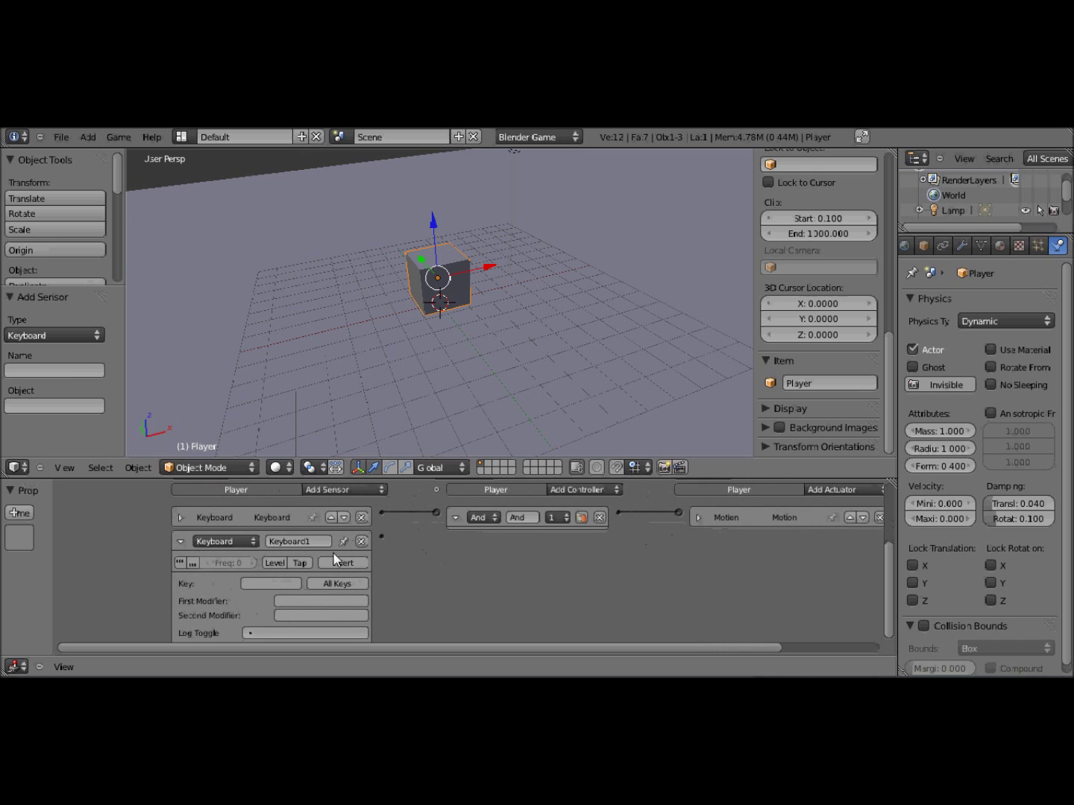
{"action": "left_click", "coordinate": [256, 585]}
{"action": "key", "text": "s"}
Add And1 and a Motion1 actuator with Loc Y -0.10, link the chain, and test it.
{"action": "left_click", "coordinate": [586, 491]}
{"action": "left_click", "coordinate": [572, 505]}
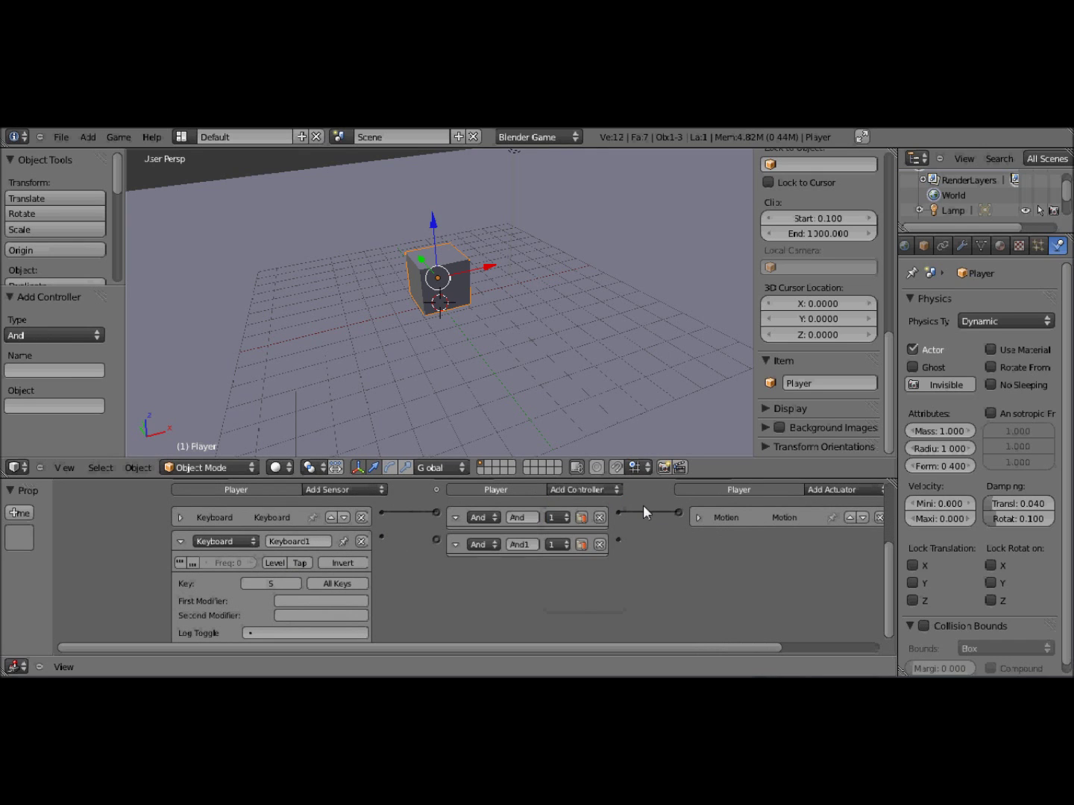
{"action": "left_click", "coordinate": [821, 491]}
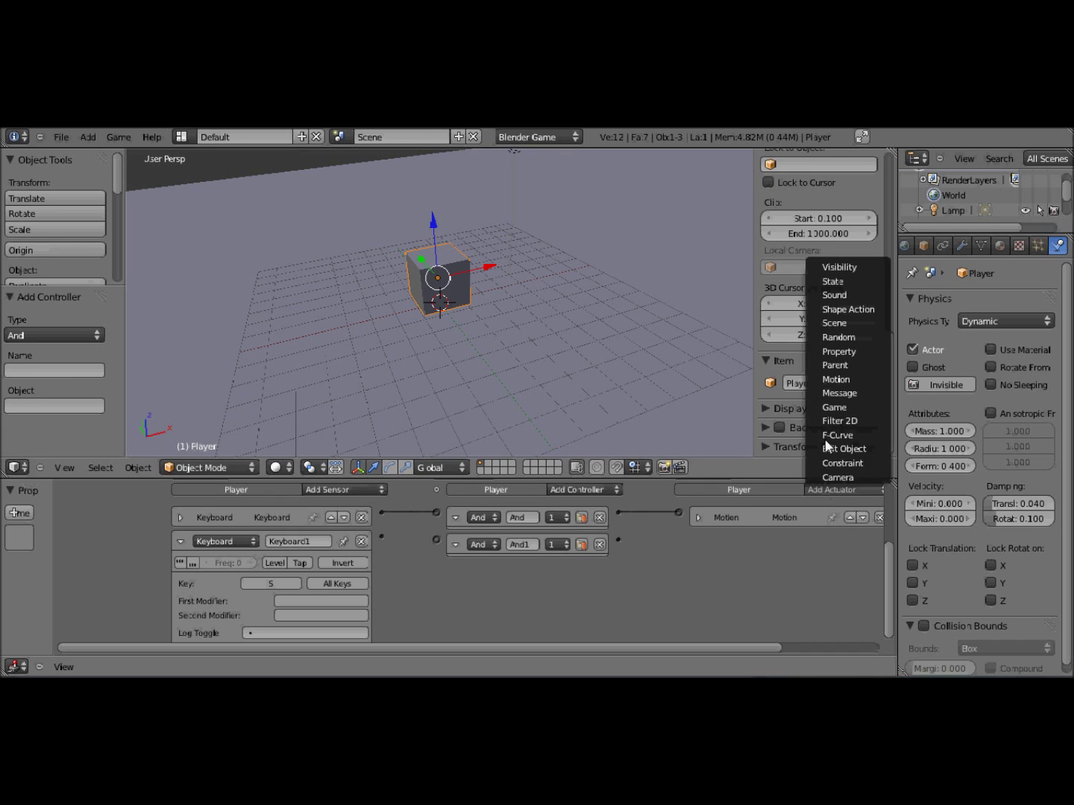
{"action": "left_click", "coordinate": [832, 379]}
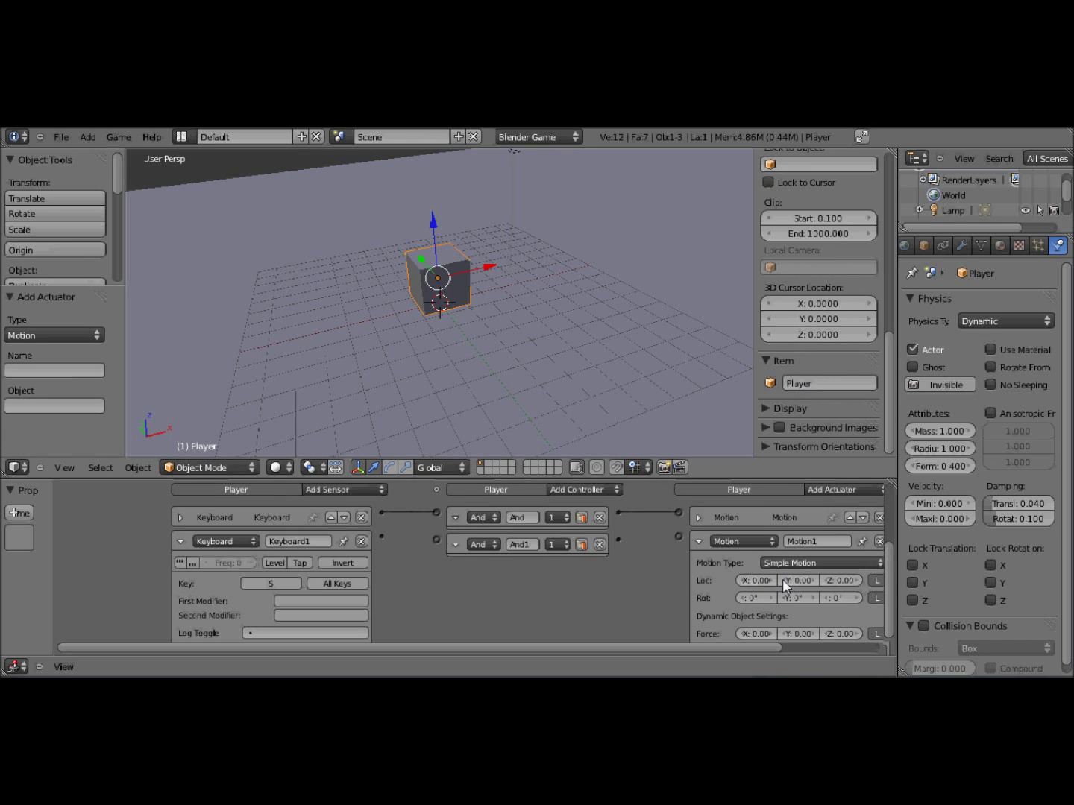
{"action": "left_click", "coordinate": [782, 581]}
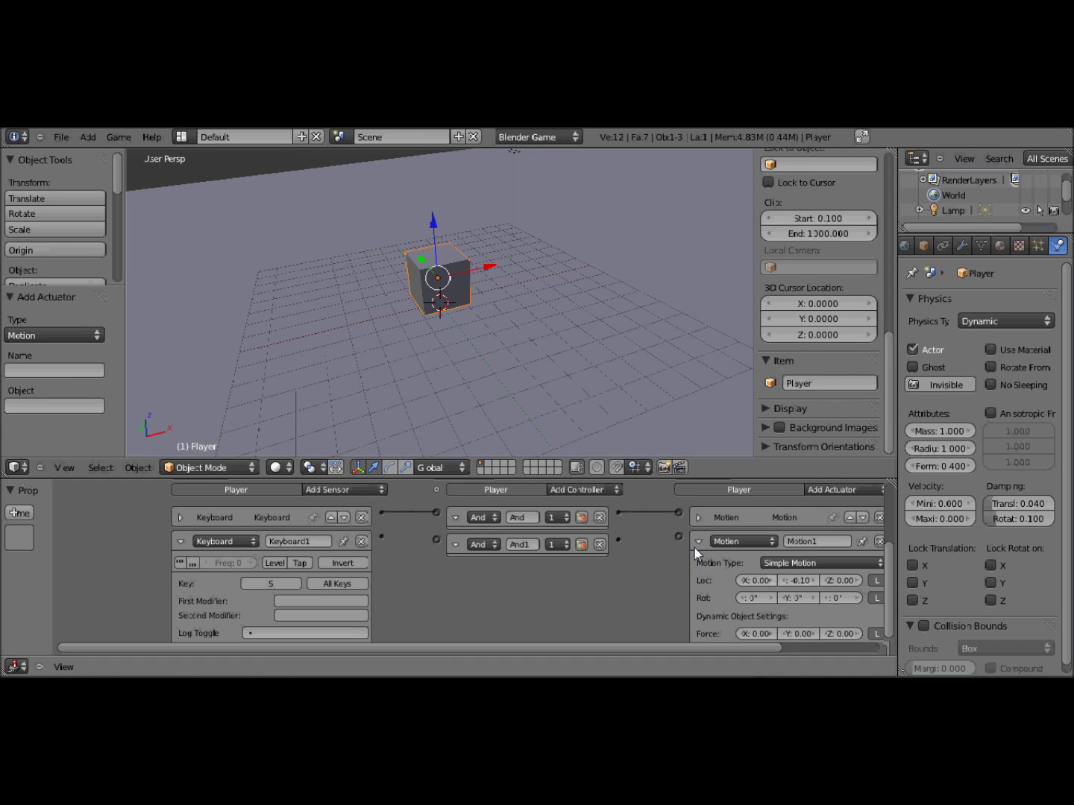
{"action": "left_click_drag", "start_coordinate": [612, 538], "coordinate": [617, 538]}
{"action": "left_click_drag", "start_coordinate": [435, 538], "coordinate": [379, 536]}
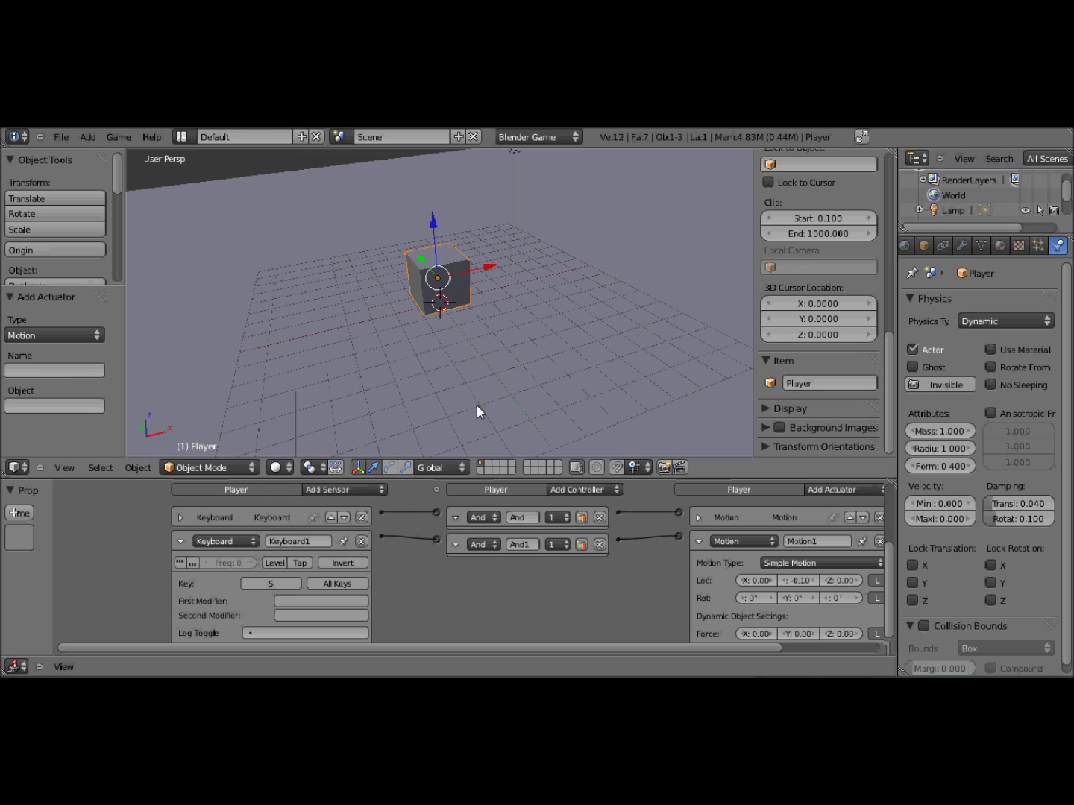
{"action": "key", "text": "p"}
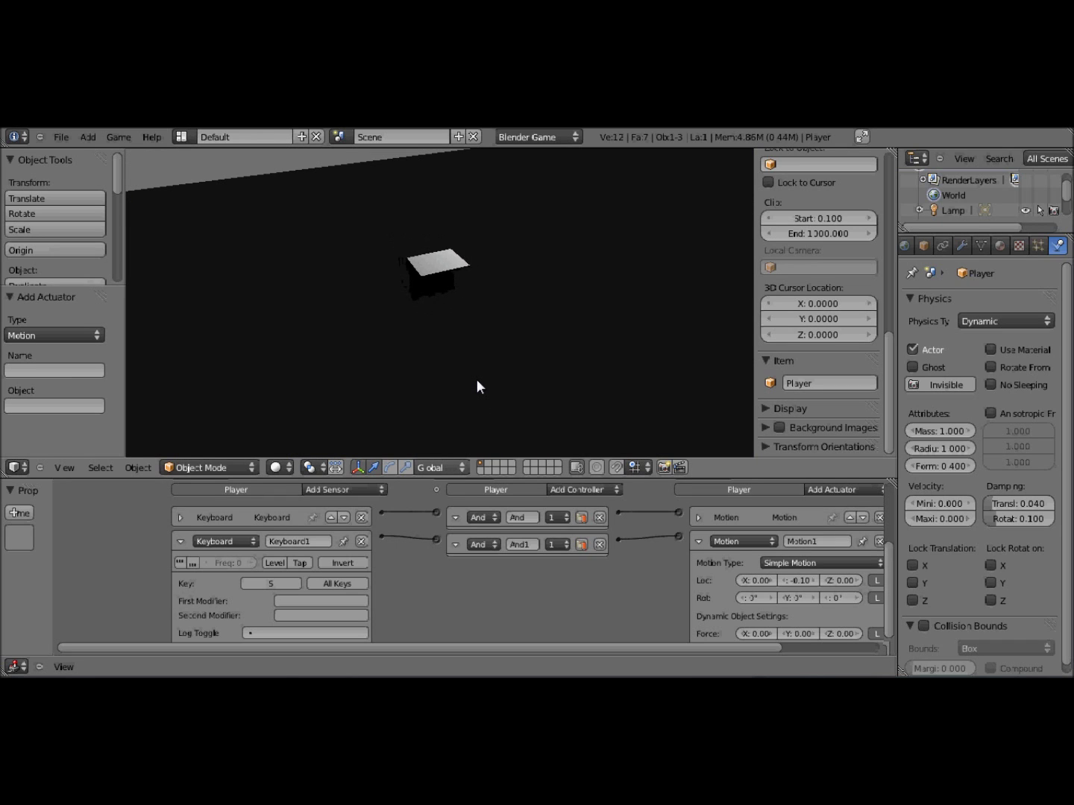
{"action": "key", "text": "Escape"}
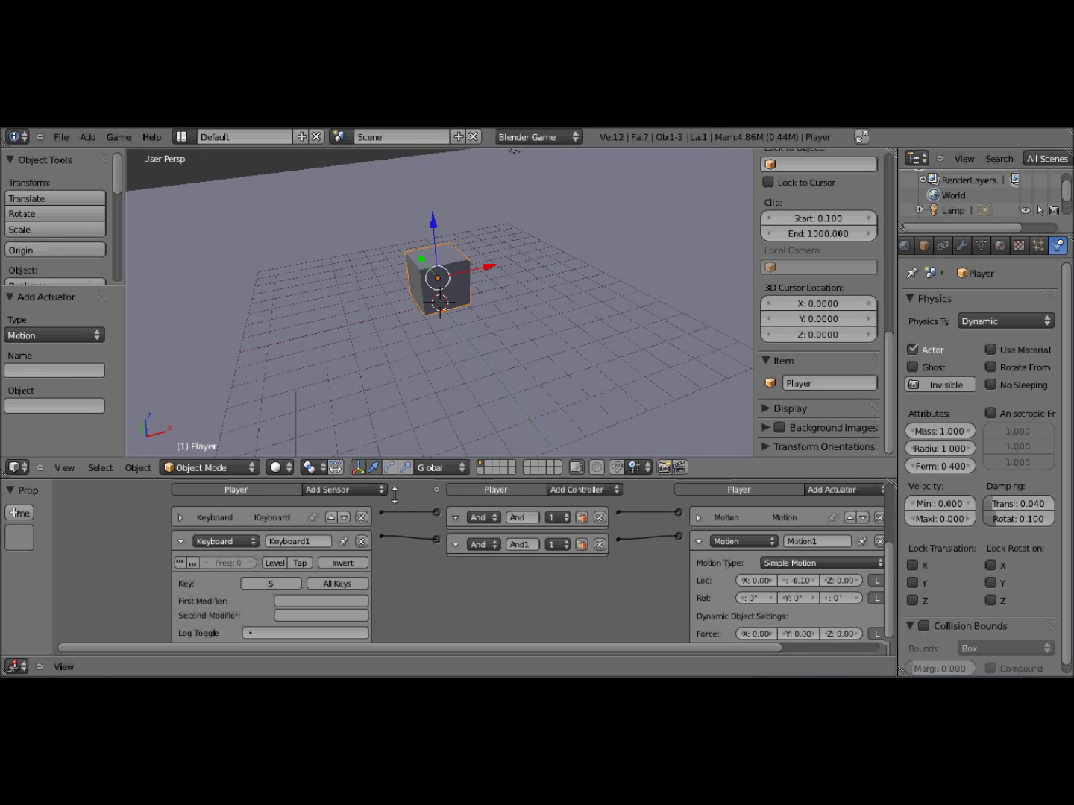
Collapse the existing bricks and add a linked third Keyboard sensor, And controller and Motion actuator.
{"action": "left_click", "coordinate": [178, 542]}
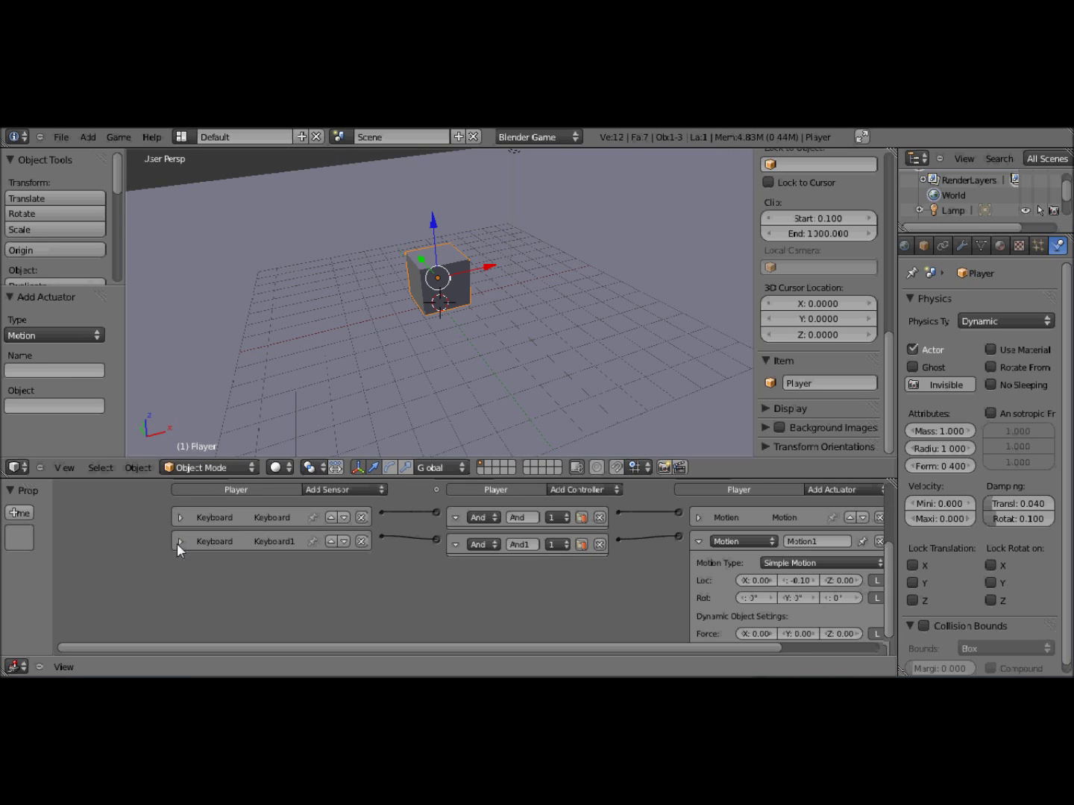
{"action": "left_click", "coordinate": [456, 545]}
{"action": "left_click", "coordinate": [698, 542]}
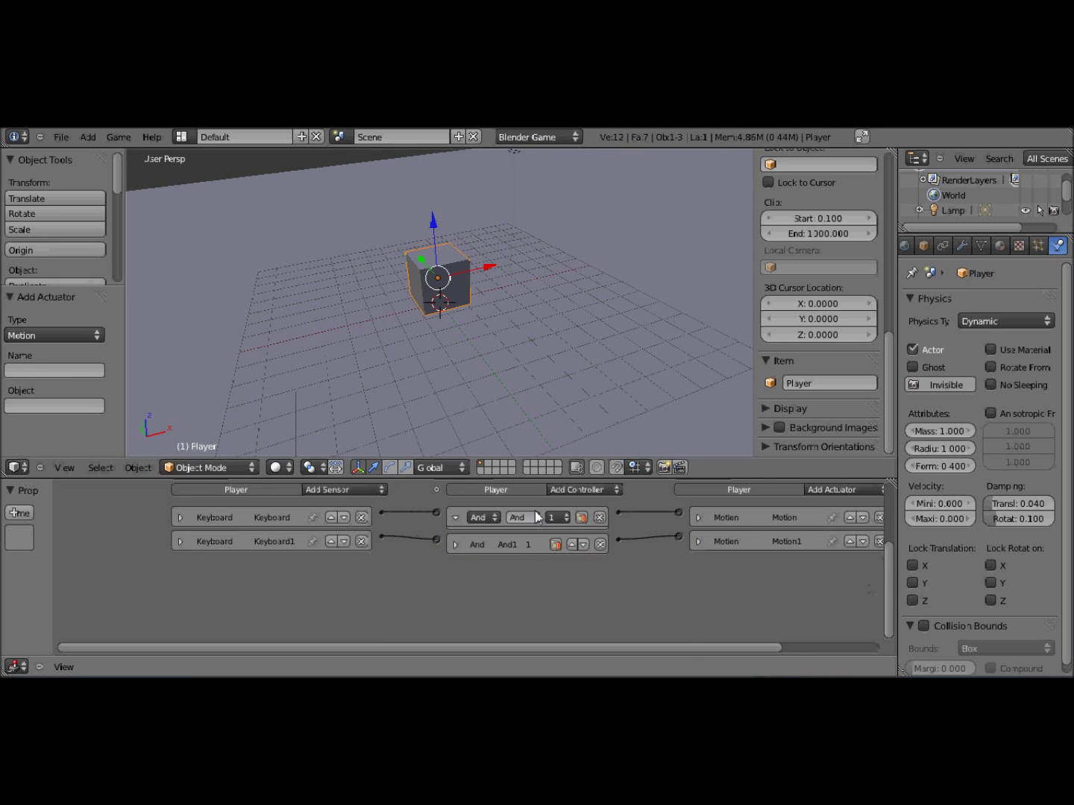
{"action": "left_click", "coordinate": [456, 515]}
{"action": "left_click", "coordinate": [359, 489]}
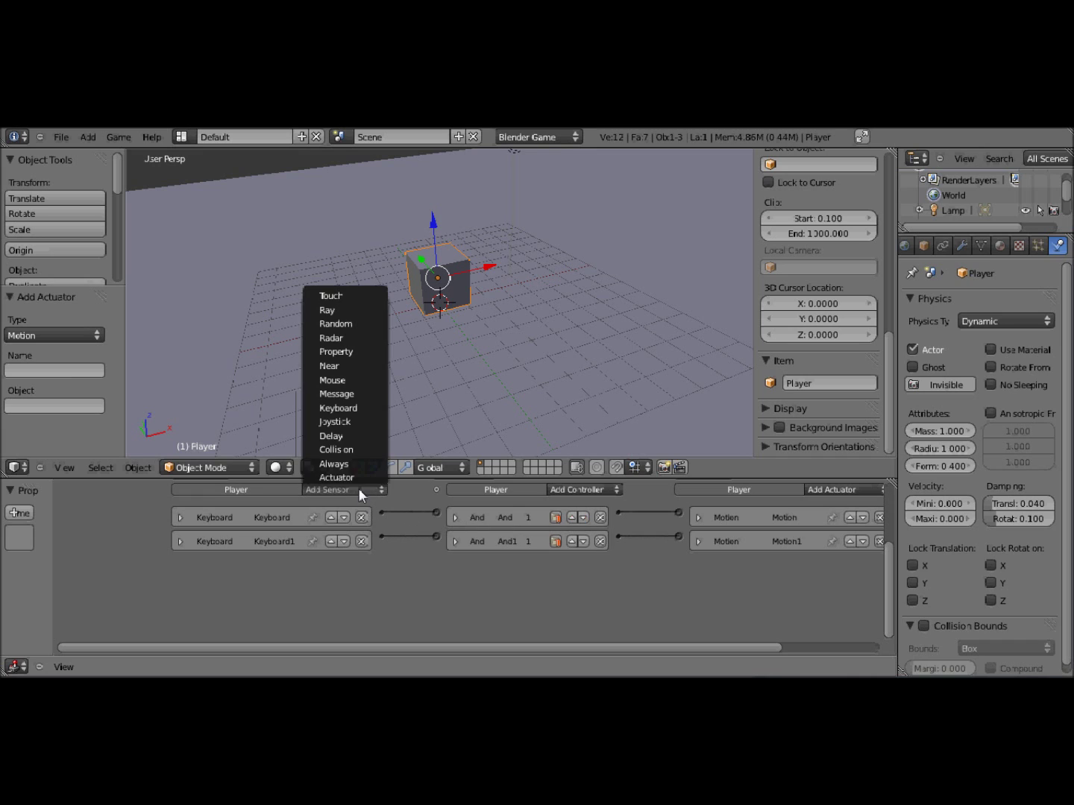
{"action": "left_click", "coordinate": [340, 410]}
{"action": "left_click", "coordinate": [835, 491]}
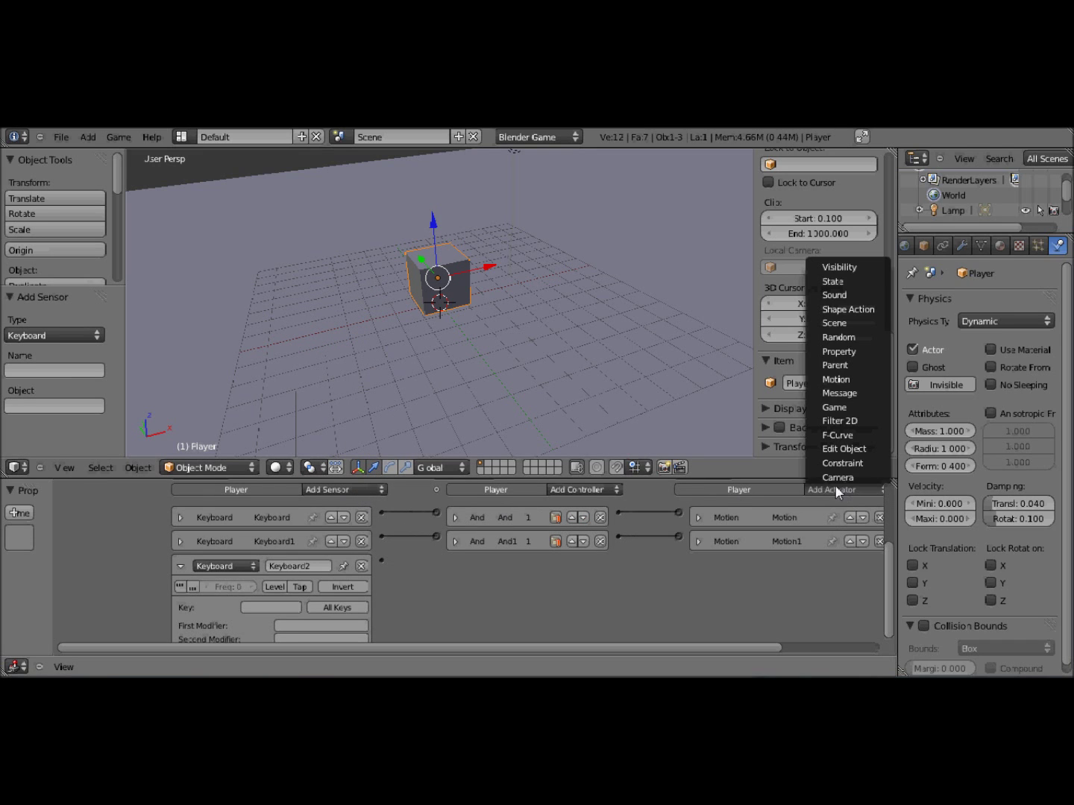
{"action": "left_click", "coordinate": [836, 379]}
{"action": "left_click", "coordinate": [604, 492]}
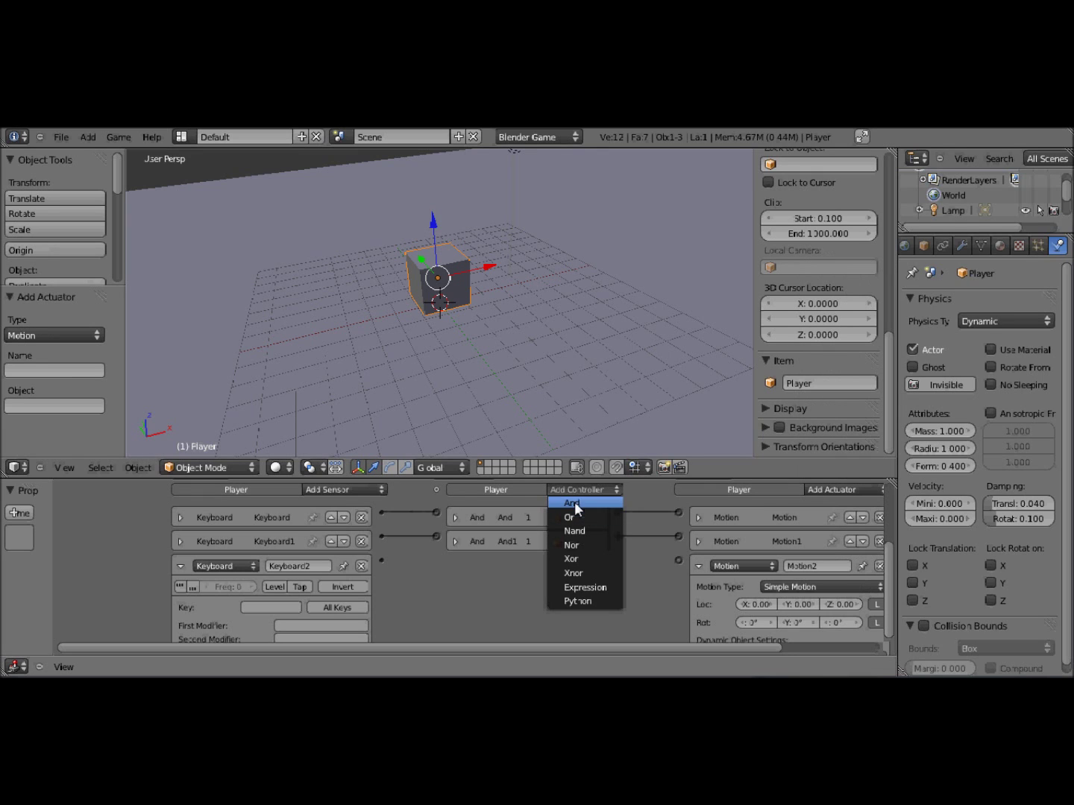
{"action": "left_click", "coordinate": [574, 509]}
{"action": "left_click_drag", "start_coordinate": [381, 560], "coordinate": [436, 565]}
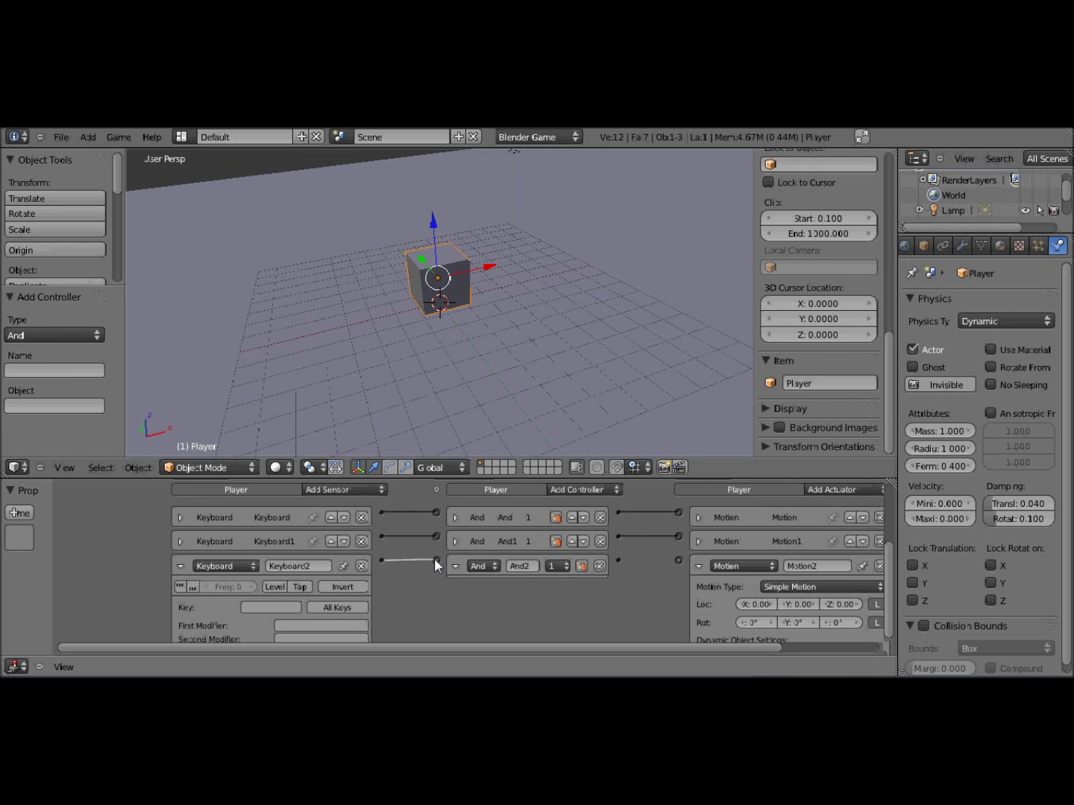
{"action": "left_click_drag", "start_coordinate": [616, 560], "coordinate": [677, 561]}
Set Keyboard2's key to A and Motion2's Rot Z to 3°, then test turning in-game.
{"action": "left_click", "coordinate": [272, 608]}
{"action": "key", "text": "a"}
{"action": "middle_click_drag", "start_coordinate": [426, 607], "coordinate": [429, 571]}
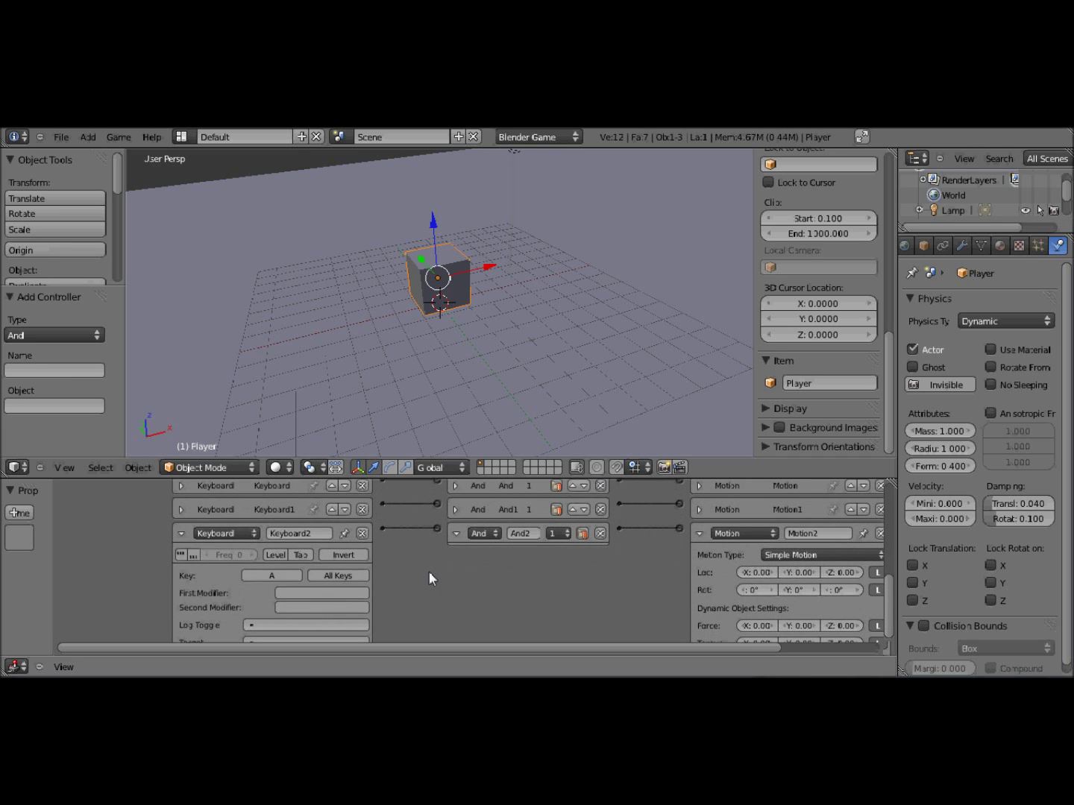
{"action": "left_click", "coordinate": [456, 534]}
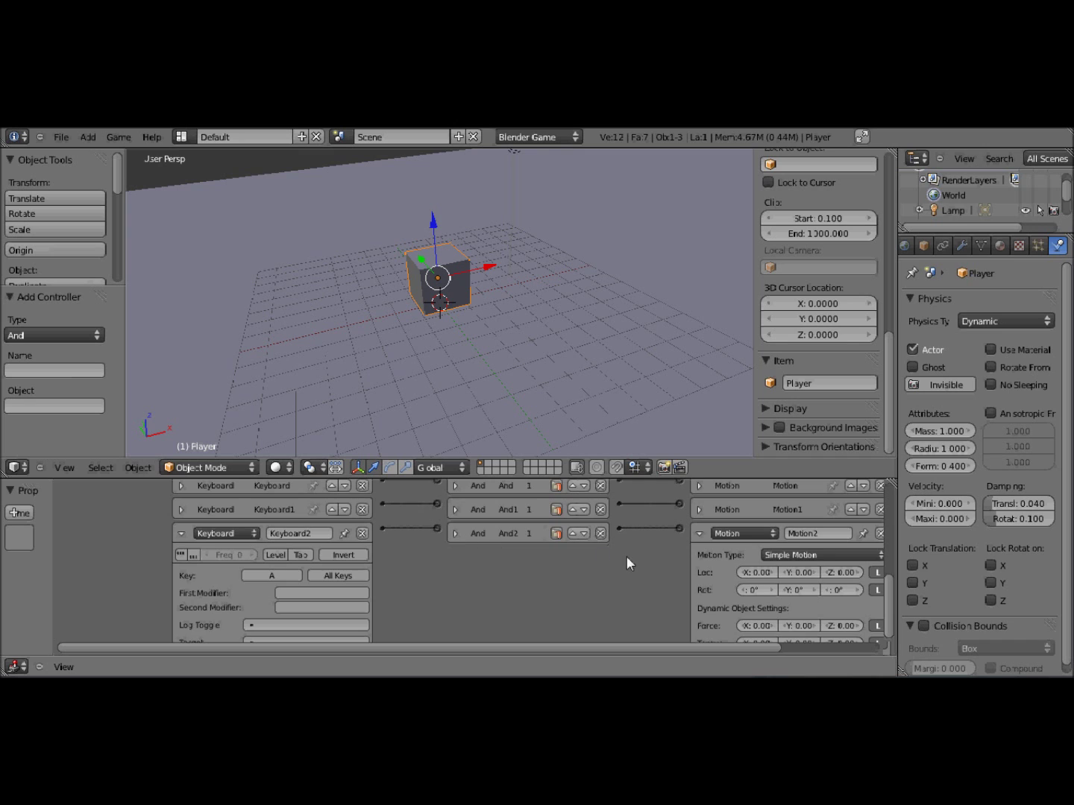
{"action": "middle_click_drag", "start_coordinate": [627, 556], "coordinate": [521, 532]}
{"action": "middle_click_drag", "start_coordinate": [627, 571], "coordinate": [647, 584]}
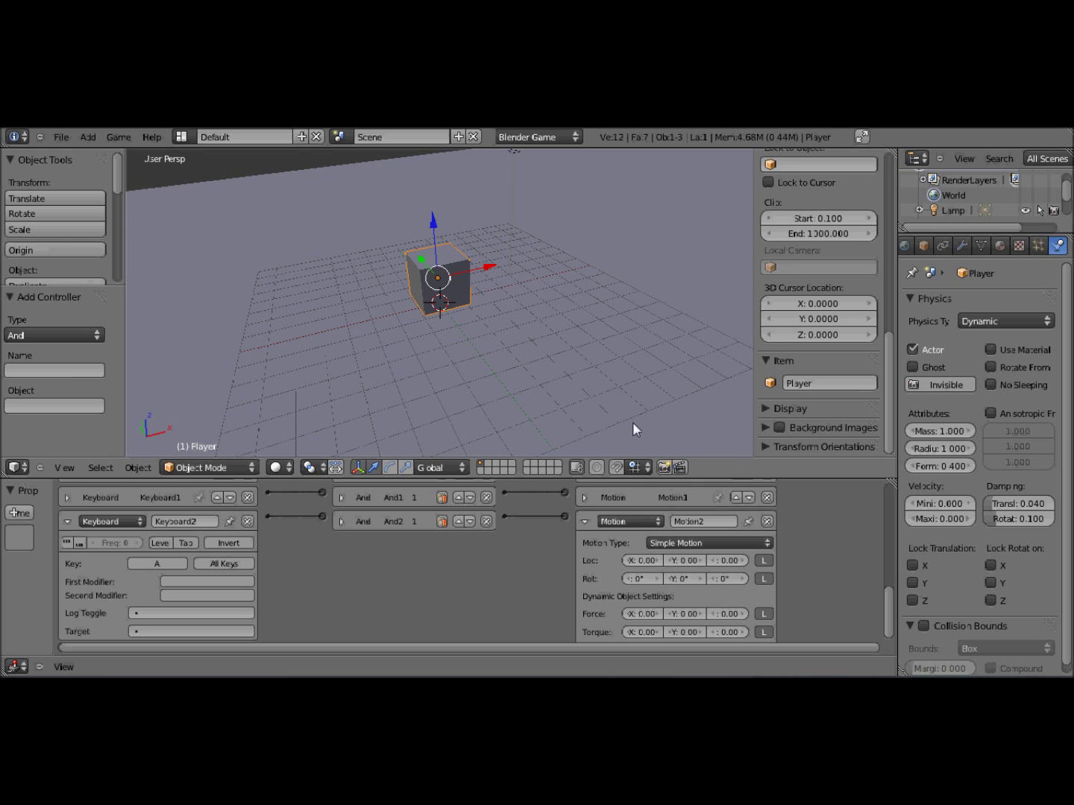
{"action": "left_click", "coordinate": [746, 580]}
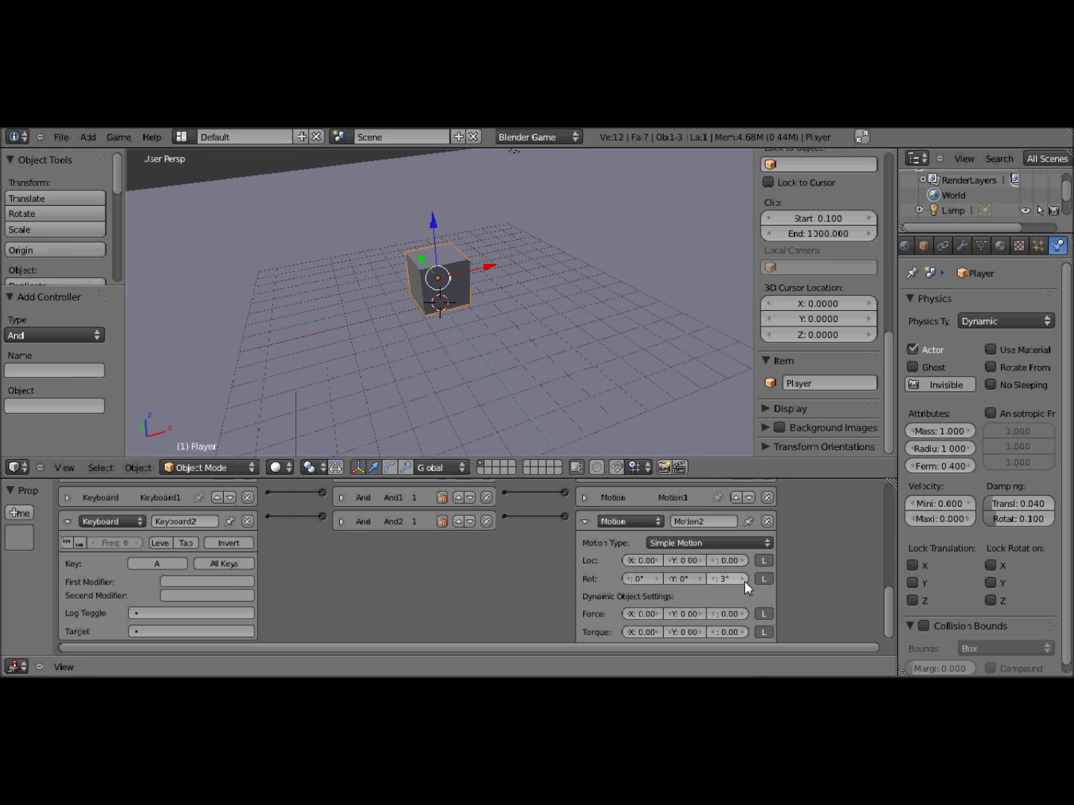
{"action": "key", "text": "p"}
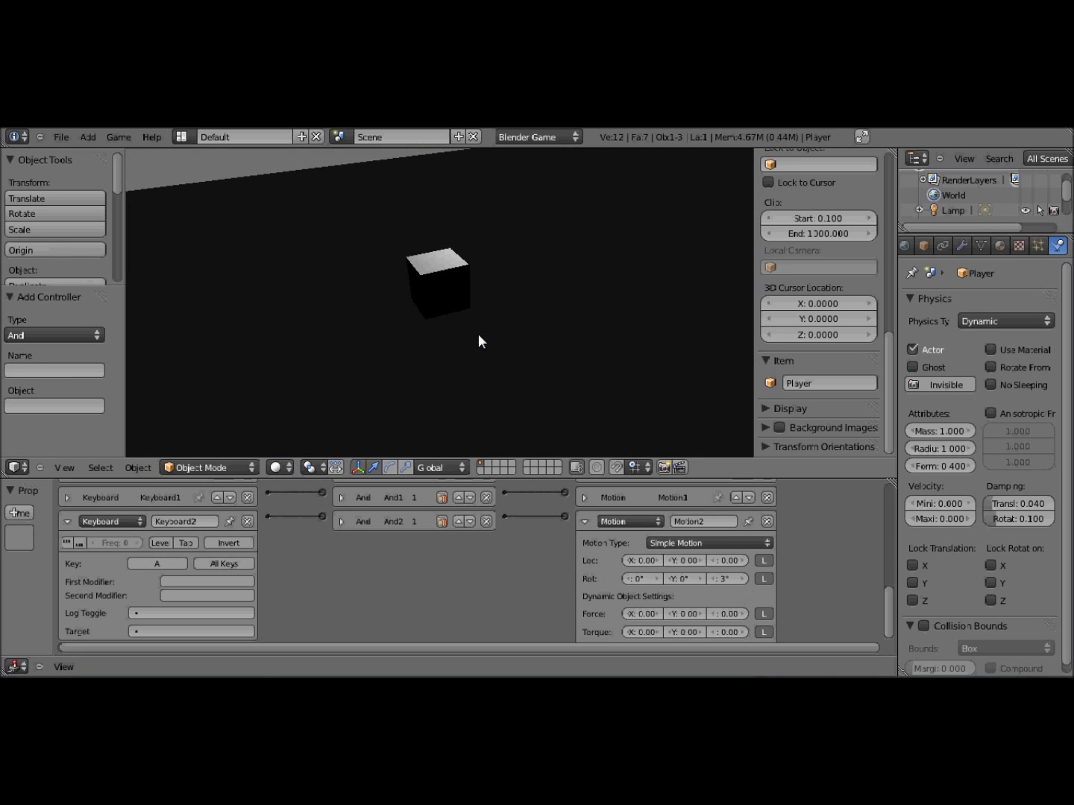
{"action": "key", "text": "a"}
{"action": "key", "text": "a"}
{"action": "key", "text": "Escape"}
{"action": "scroll", "coordinate": [516, 588], "scroll_direction": "up", "scroll_amount": 2}
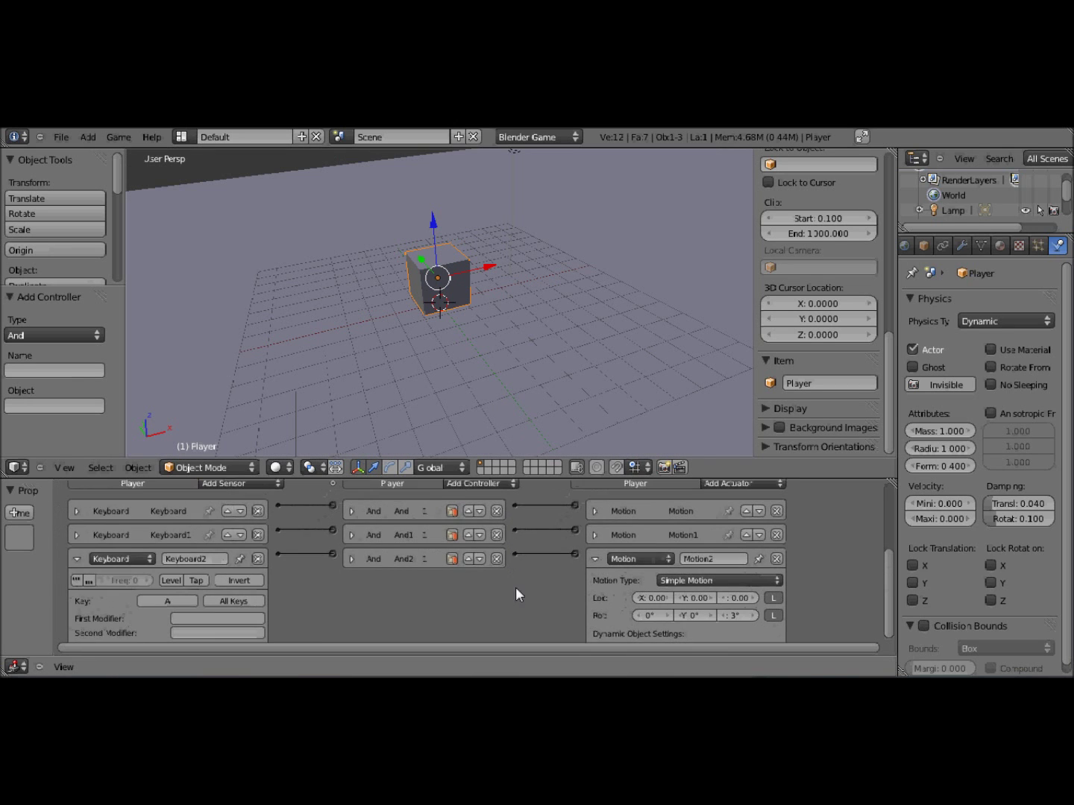
Collapse the previous bricks and add a Keyboard3 sensor assigned to key D.
{"action": "left_click", "coordinate": [593, 561]}
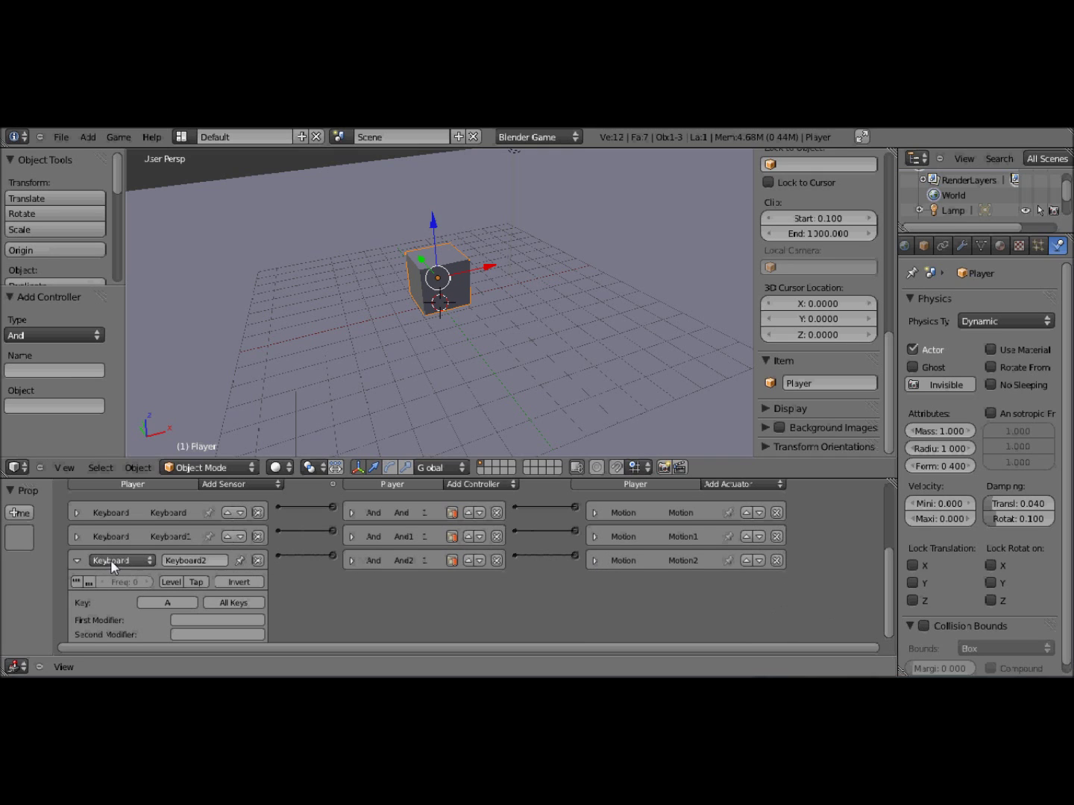
{"action": "left_click", "coordinate": [78, 561]}
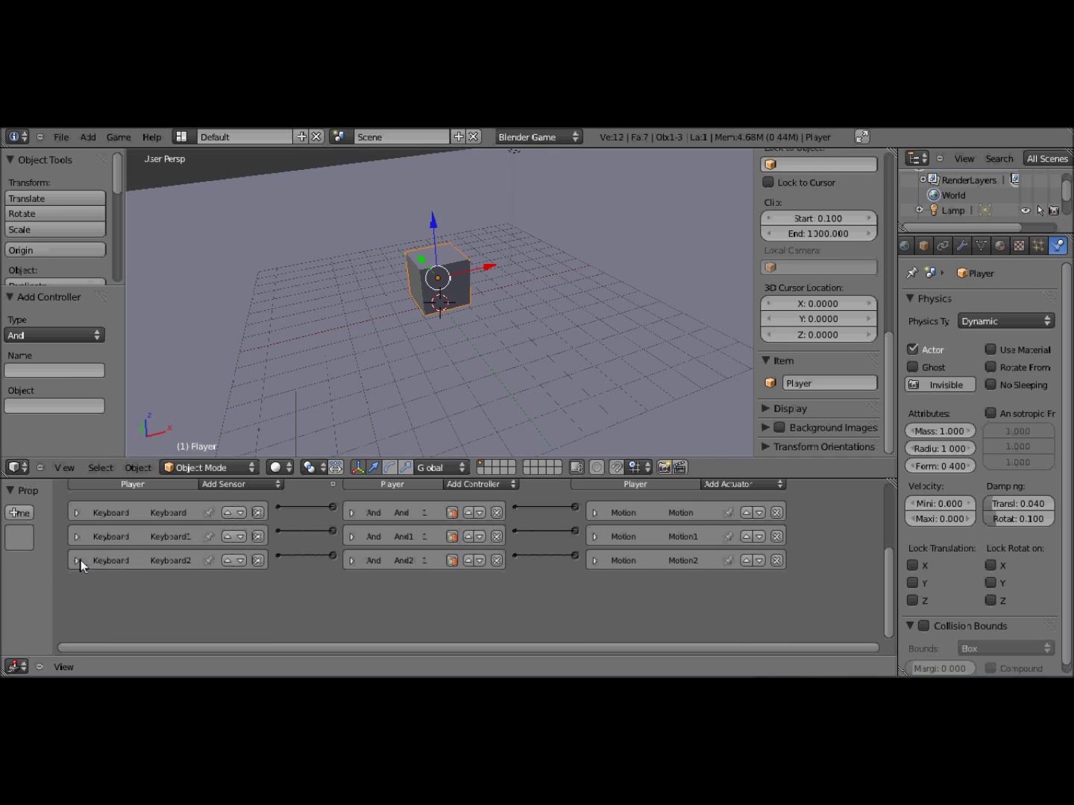
{"action": "left_click", "coordinate": [225, 484]}
{"action": "left_click", "coordinate": [236, 400]}
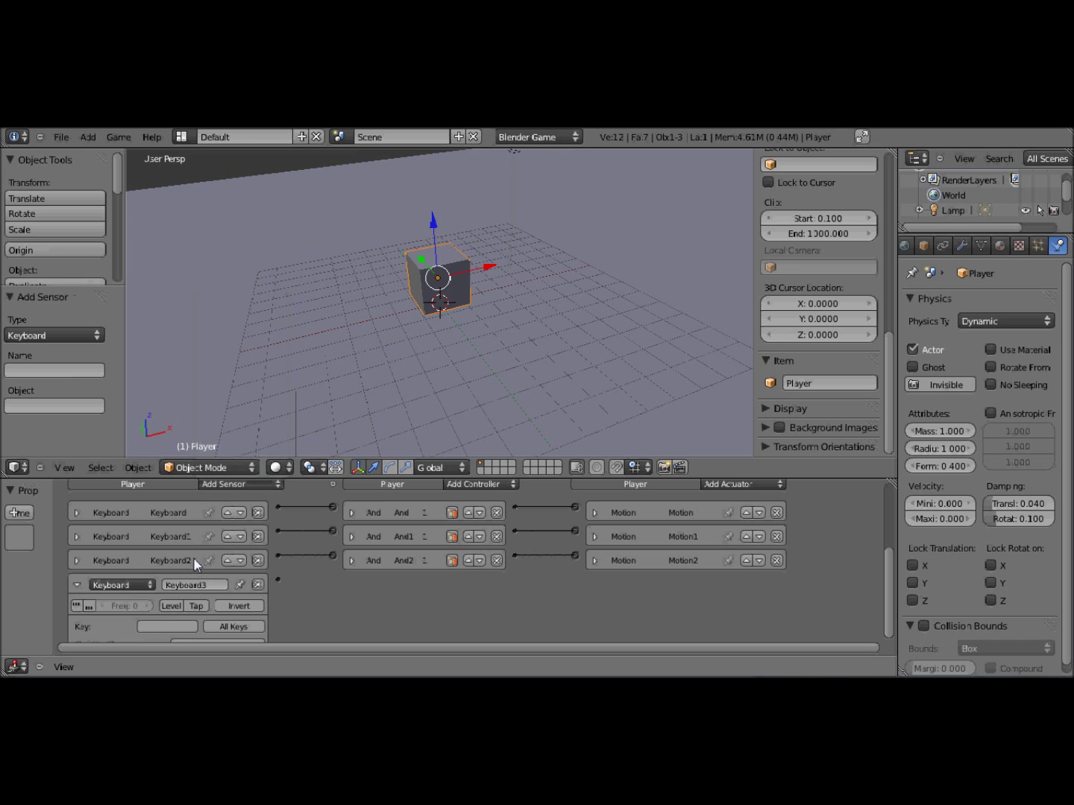
{"action": "scroll", "coordinate": [144, 620], "scroll_direction": "down", "scroll_amount": 1}
{"action": "left_click", "coordinate": [172, 613]}
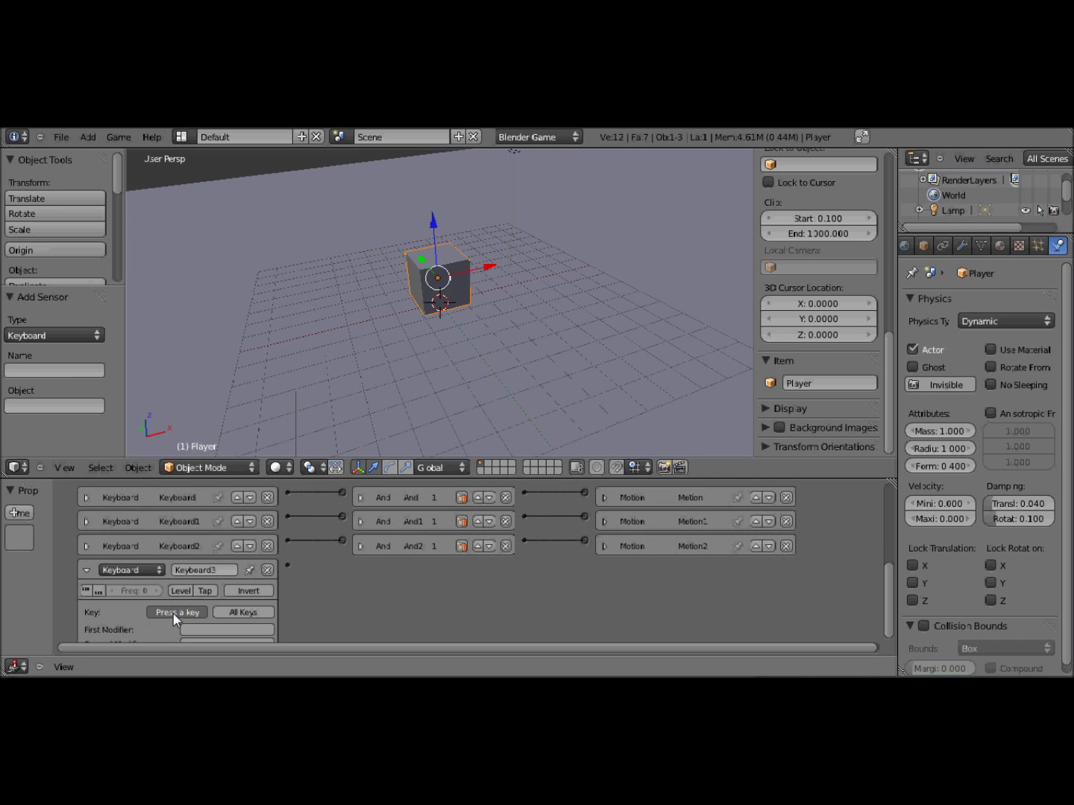
{"action": "scroll", "coordinate": [489, 550], "scroll_direction": "up", "scroll_amount": 2}
Add And3 and a Motion3 actuator rotating -3° about Z, link them, and collapse the panels.
{"action": "left_click", "coordinate": [506, 536]}
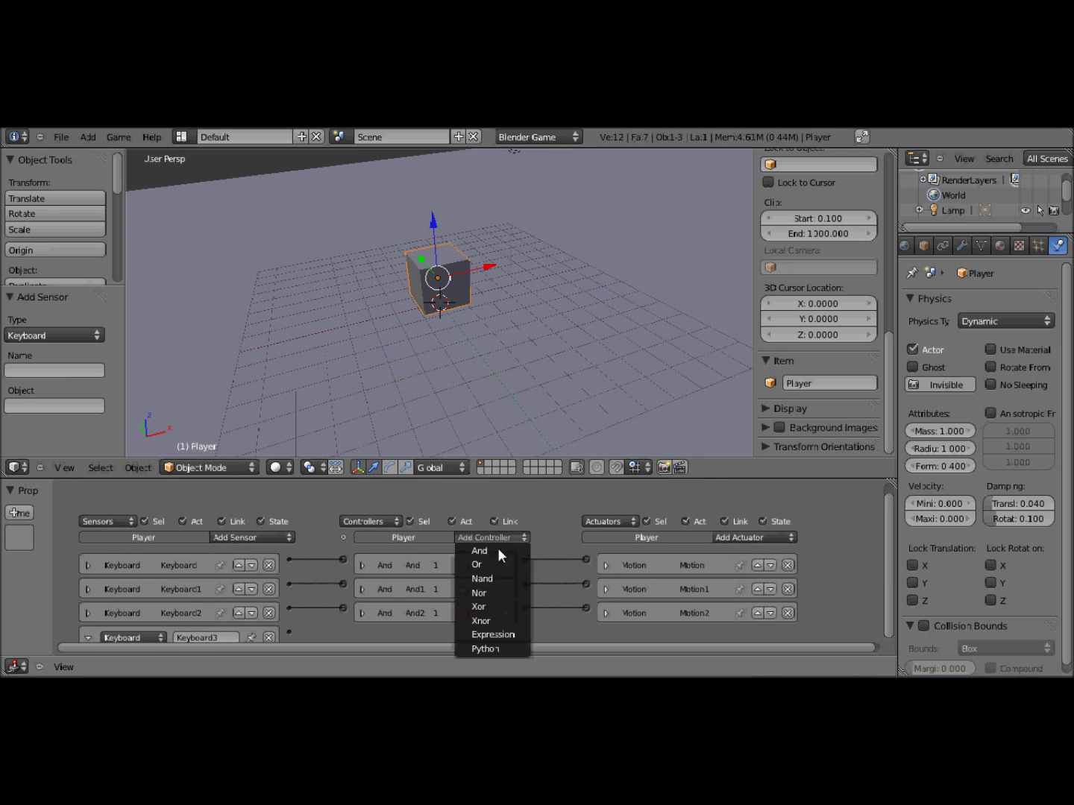
{"action": "left_click", "coordinate": [480, 551]}
{"action": "left_click", "coordinate": [723, 539]}
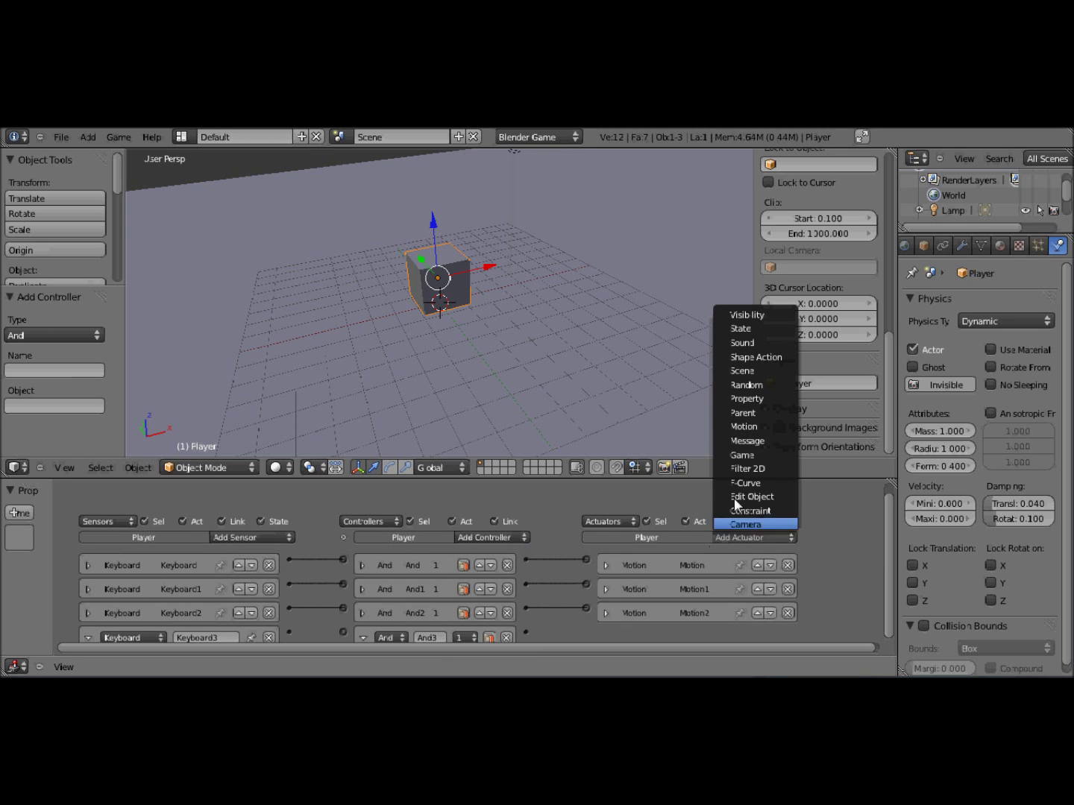
{"action": "left_click", "coordinate": [746, 427]}
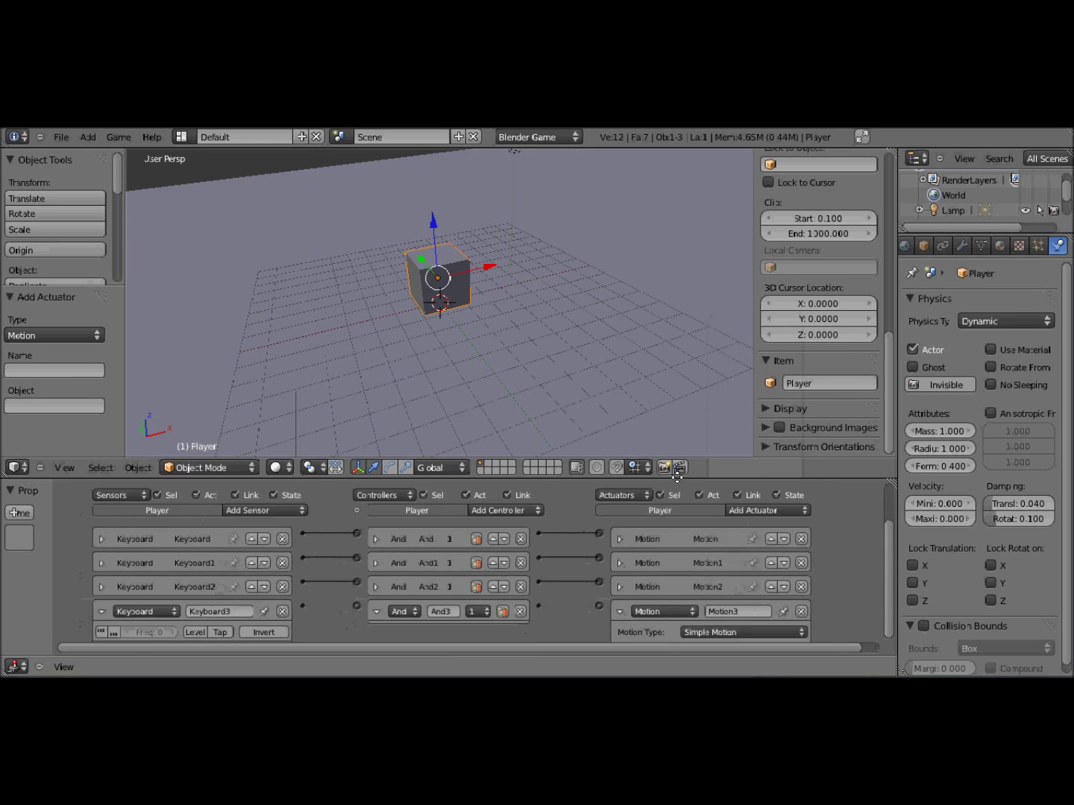
{"action": "scroll", "coordinate": [742, 568], "scroll_direction": "down", "scroll_amount": 3}
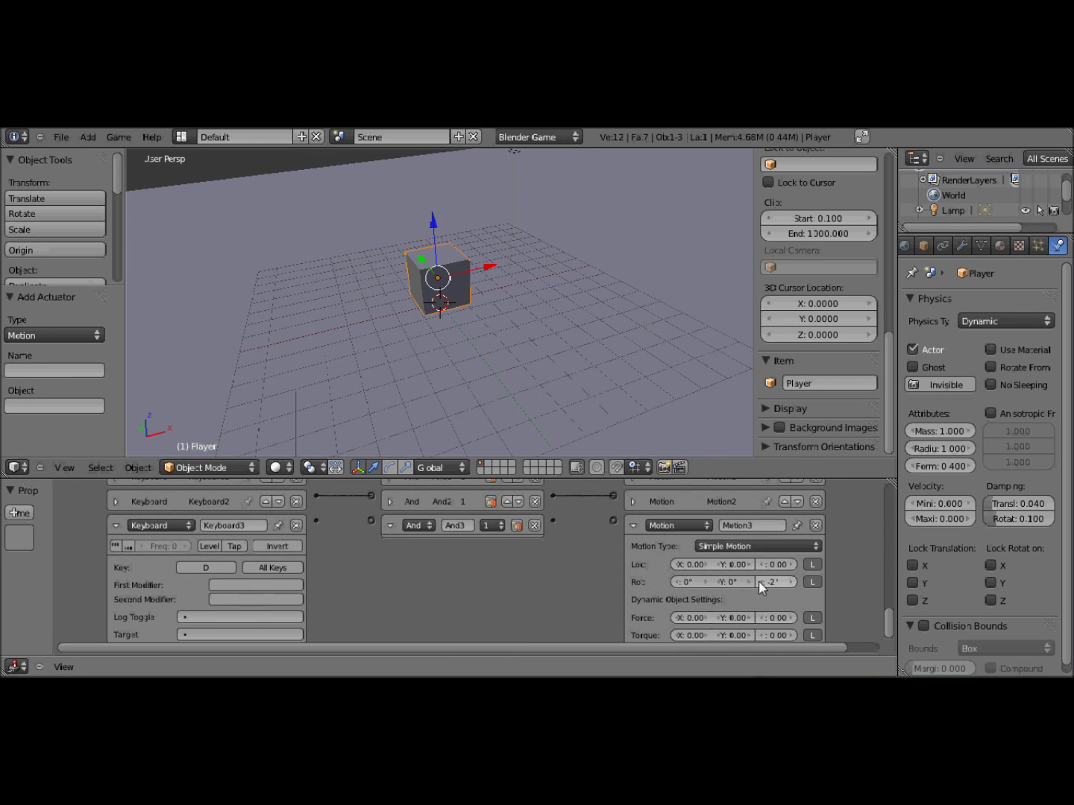
{"action": "left_click_drag", "start_coordinate": [553, 519], "coordinate": [608, 521]}
{"action": "left_click", "coordinate": [389, 526]}
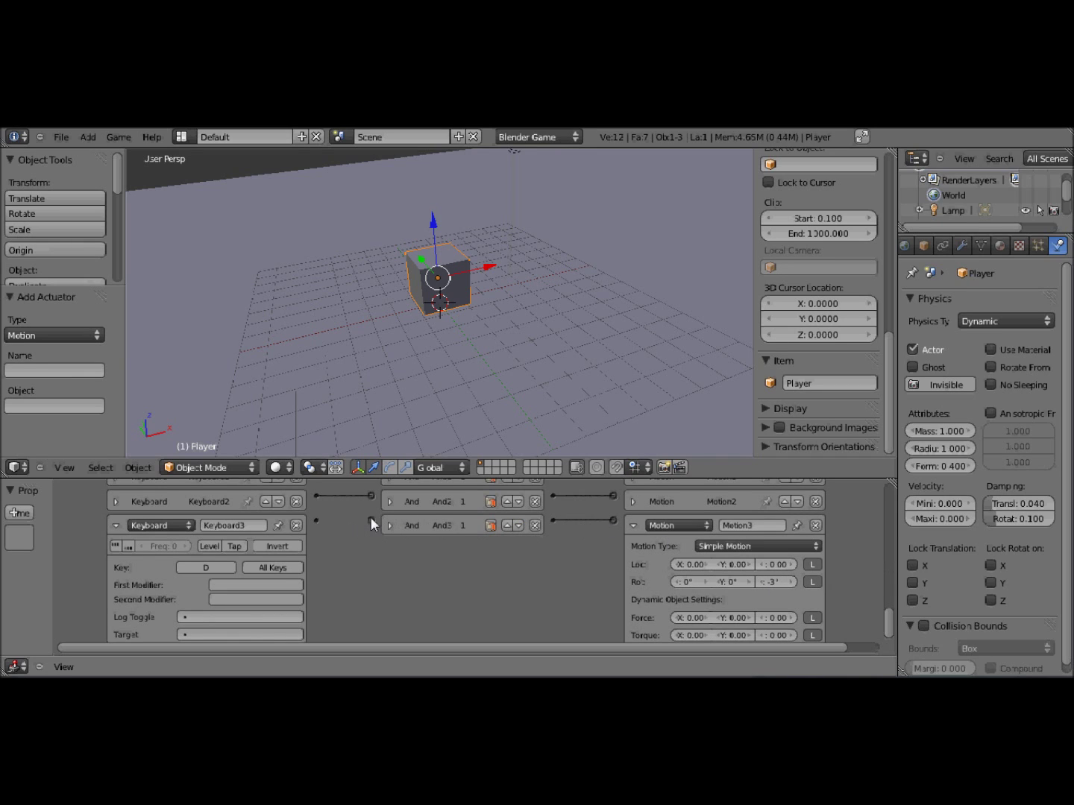
{"action": "left_click", "coordinate": [116, 526]}
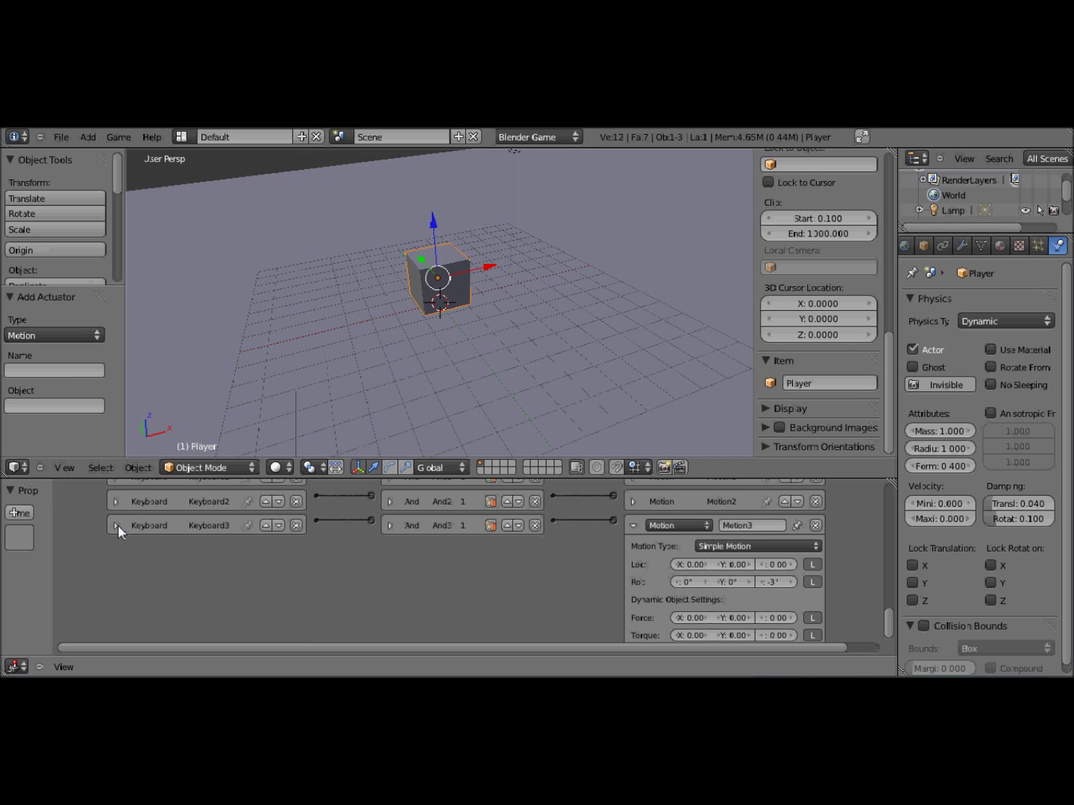
{"action": "left_click", "coordinate": [633, 526]}
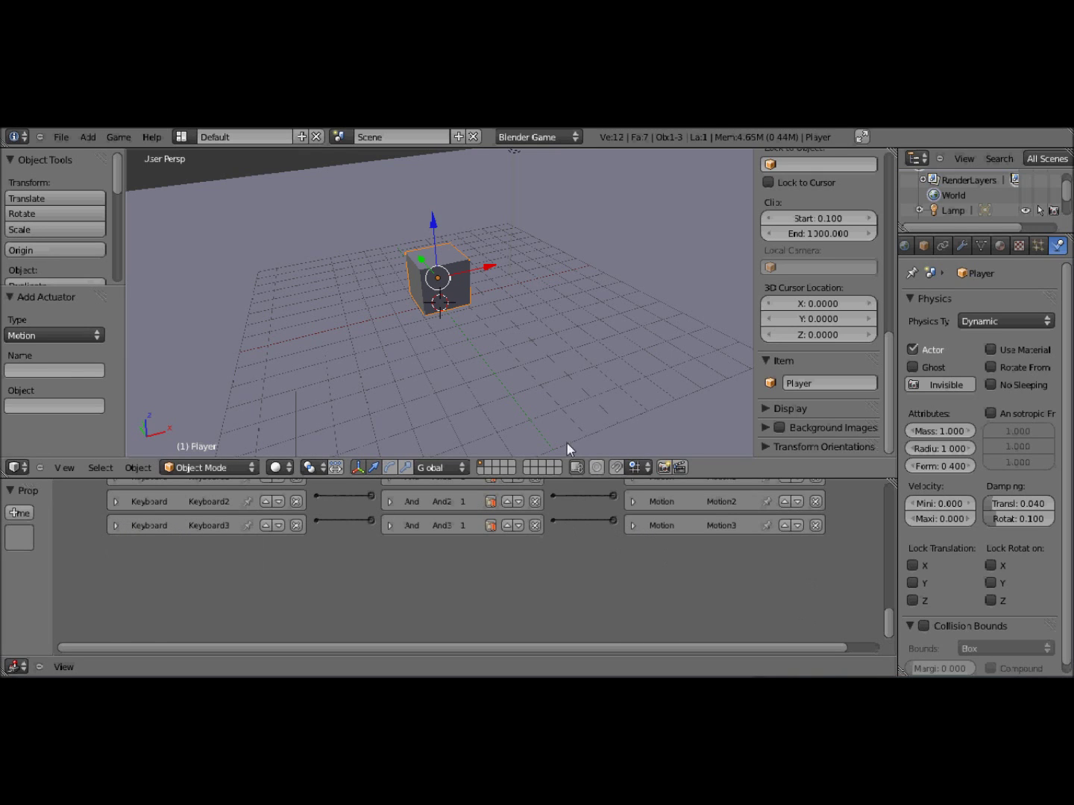
{"action": "key", "text": "p"}
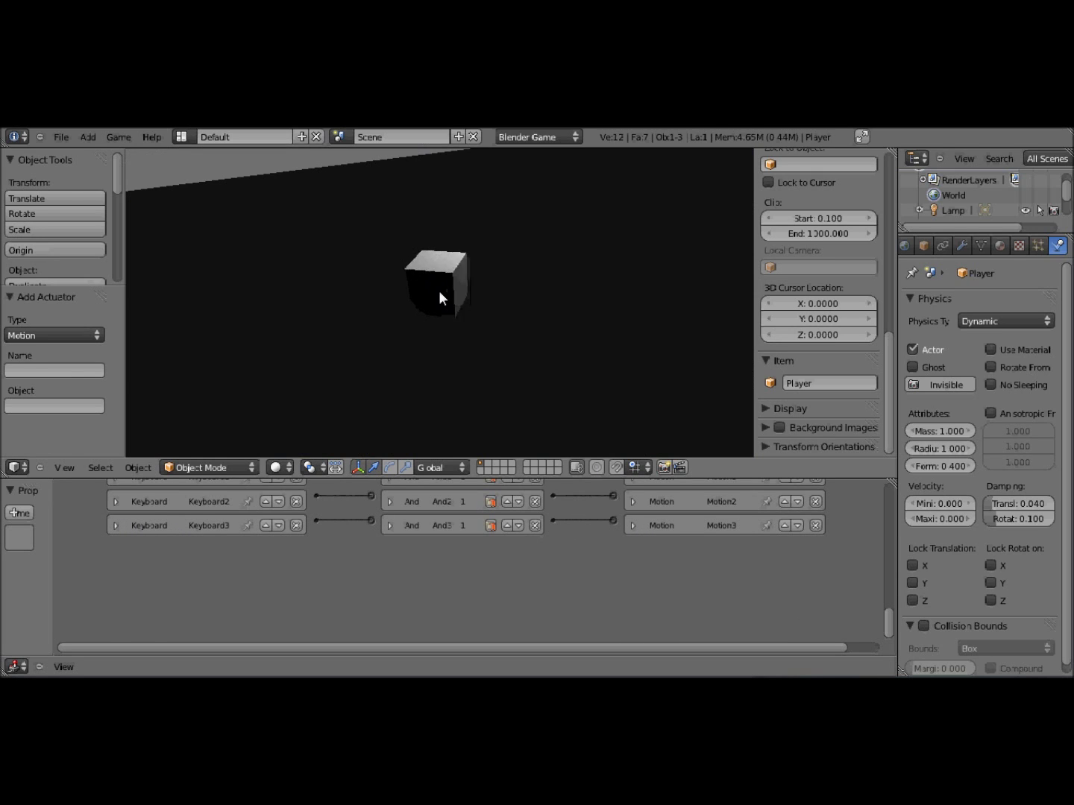
{"action": "key", "text": "Left"}
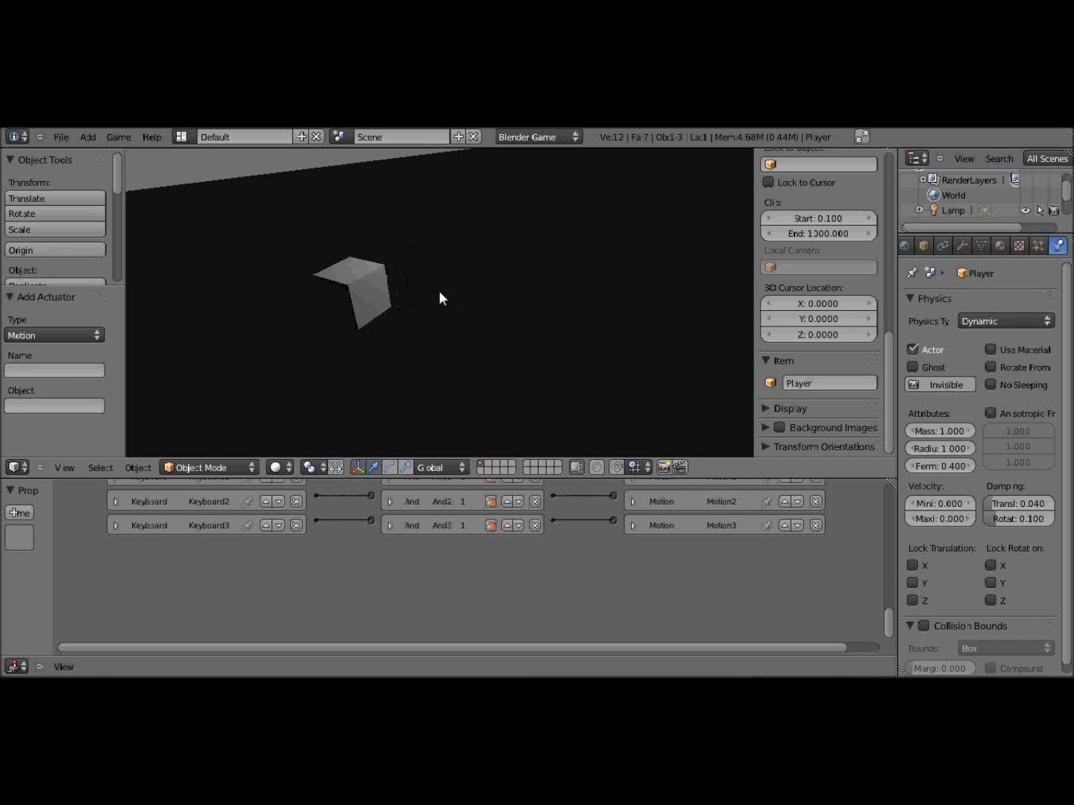
{"action": "key", "text": "Right"}
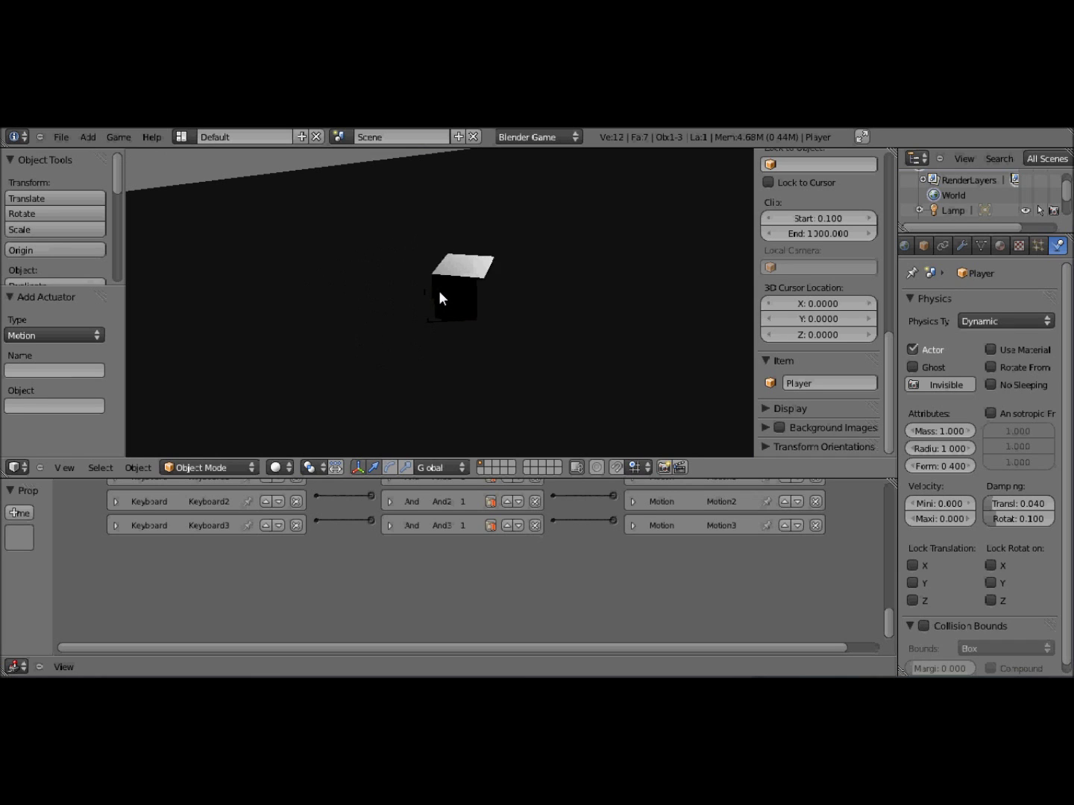
{"action": "key", "text": "Left"}
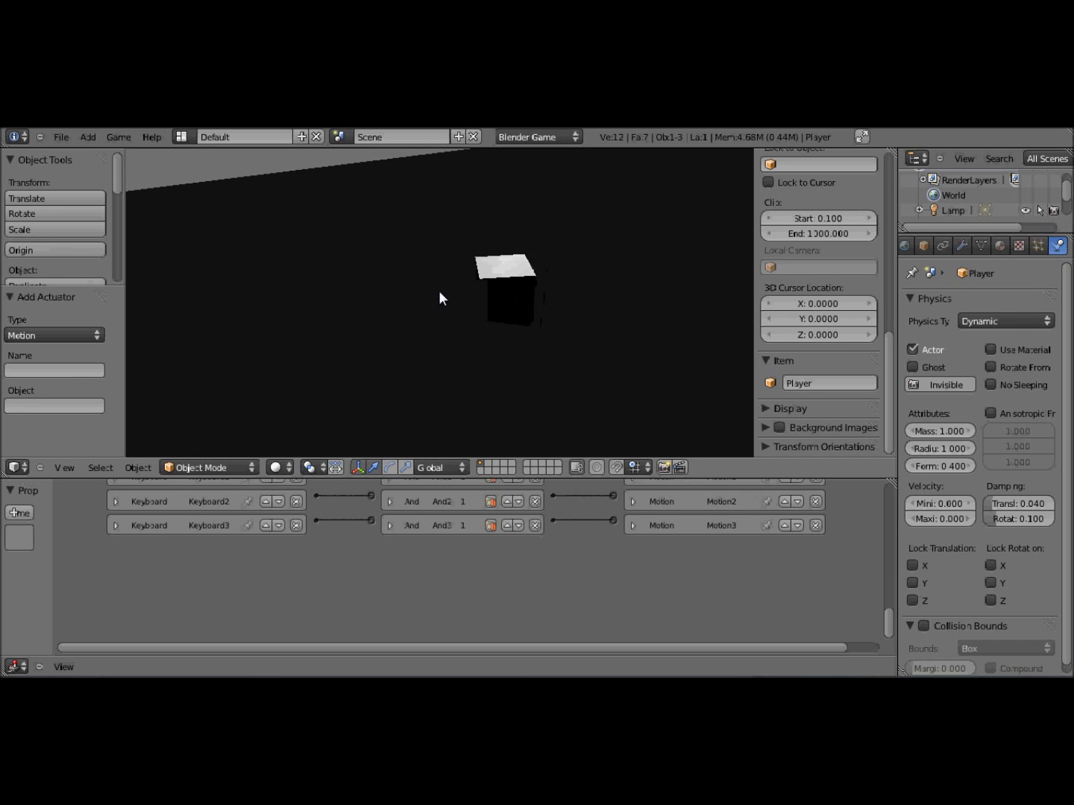
{"action": "key", "text": "Escape"}
{"action": "scroll", "coordinate": [453, 275], "scroll_direction": "down", "scroll_amount": 2}
{"action": "middle_click_drag", "start_coordinate": [453, 275], "coordinate": [373, 342]}
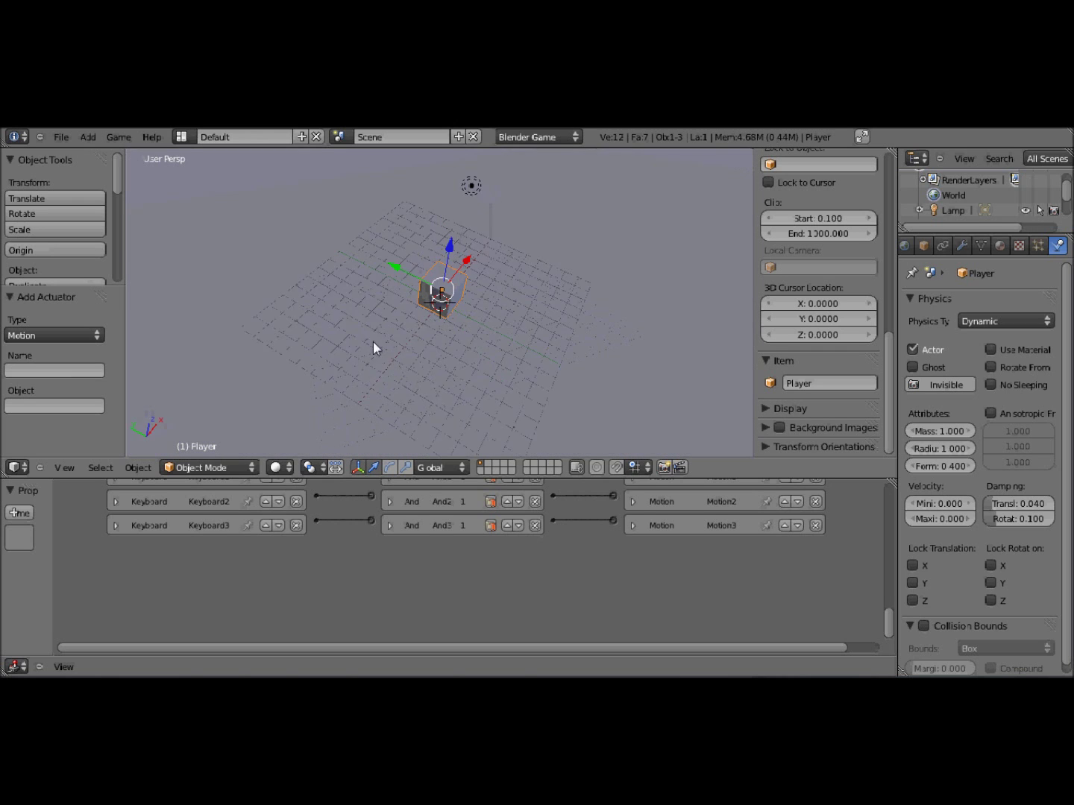
Switch to the empty second layer, orbit to a flatter view and bring up the Add menu.
{"action": "middle_click_drag", "start_coordinate": [492, 437], "coordinate": [466, 380]}
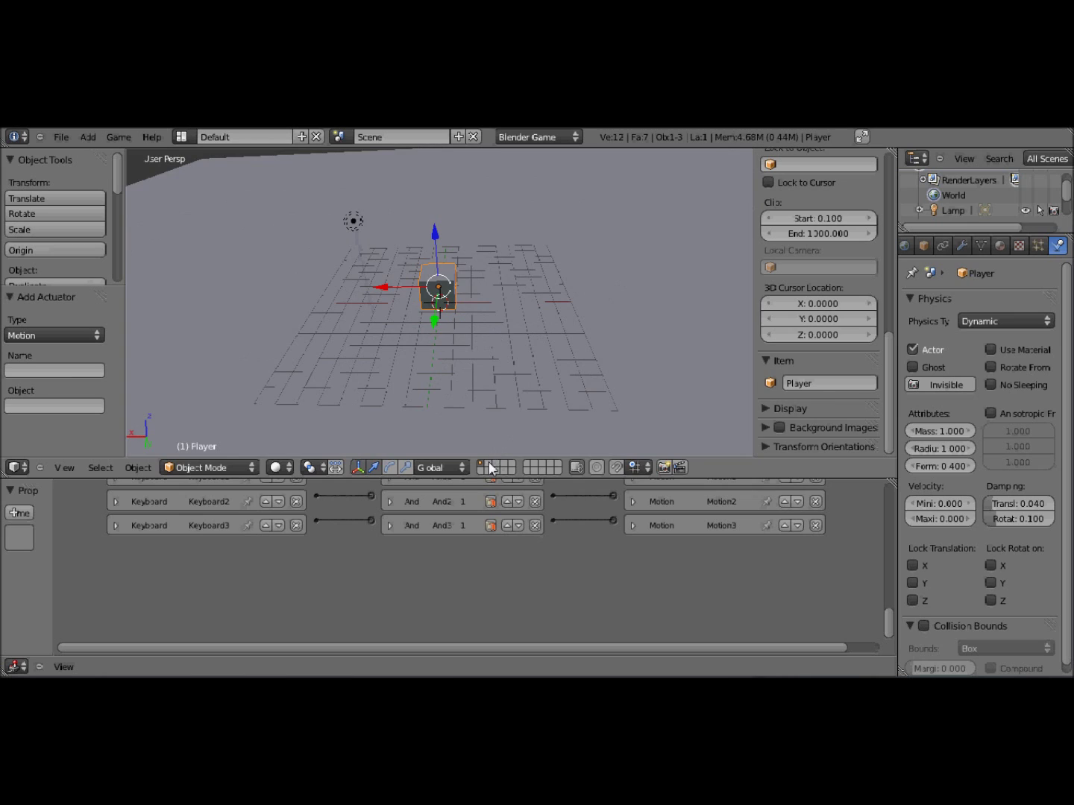
{"action": "key", "text": "p"}
{"action": "middle_click_drag", "start_coordinate": [561, 274], "coordinate": [491, 339]}
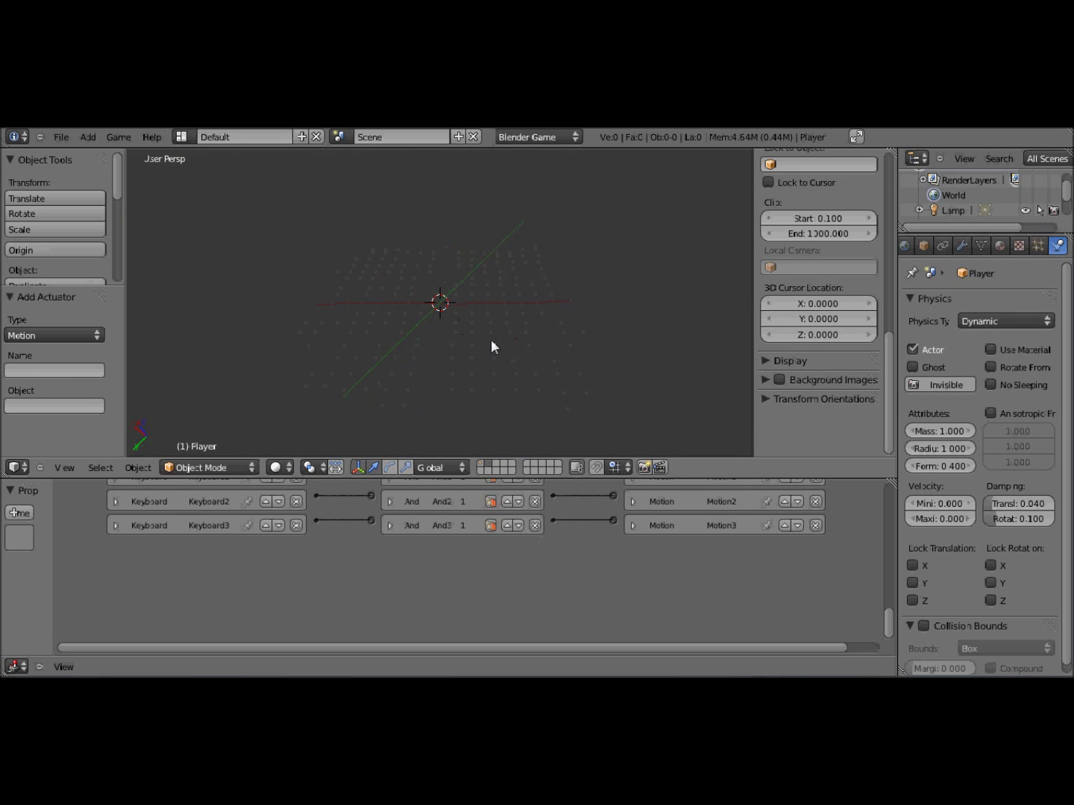
{"action": "middle_click_drag", "start_coordinate": [606, 341], "coordinate": [531, 335]}
{"action": "key", "text": "shift+a"}
{"action": "mouse_move", "coordinate": [532, 336]}
{"action": "key", "text": "shift+a"}
Add a cube on the empty layer and raise it along Z to 1.137.
{"action": "left_click", "coordinate": [565, 350]}
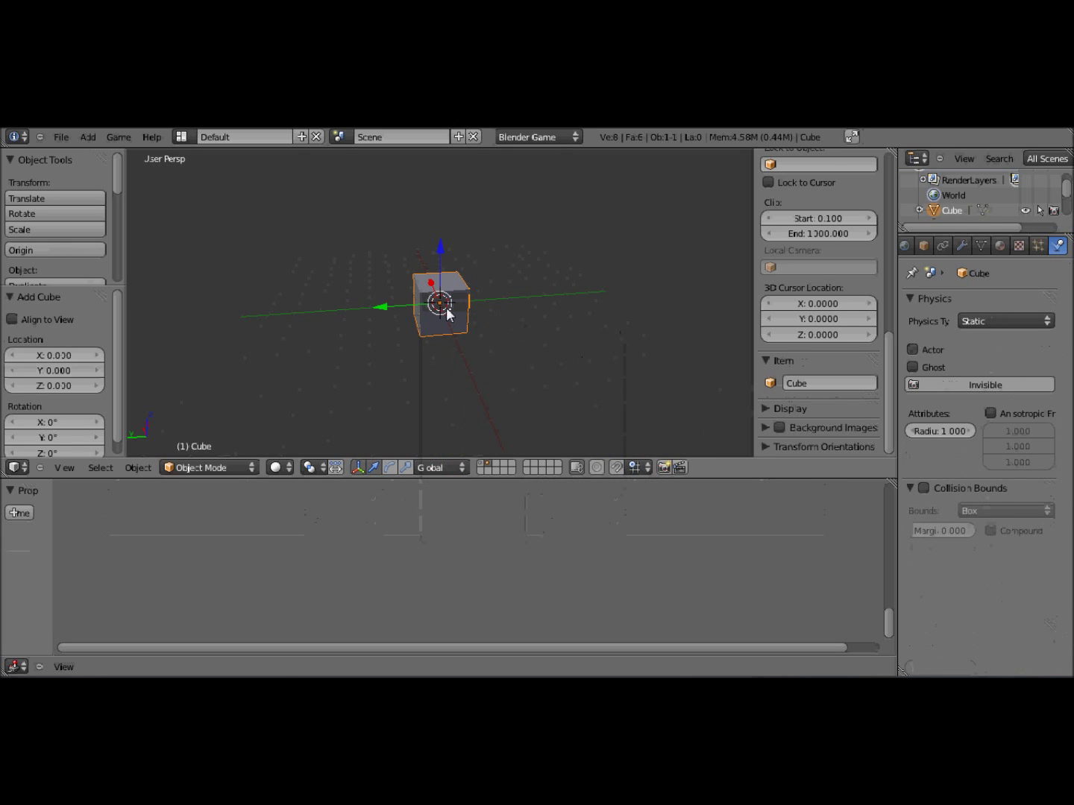
{"action": "key", "text": "g"}
{"action": "key", "text": "z"}
{"action": "left_click", "coordinate": [446, 217]}
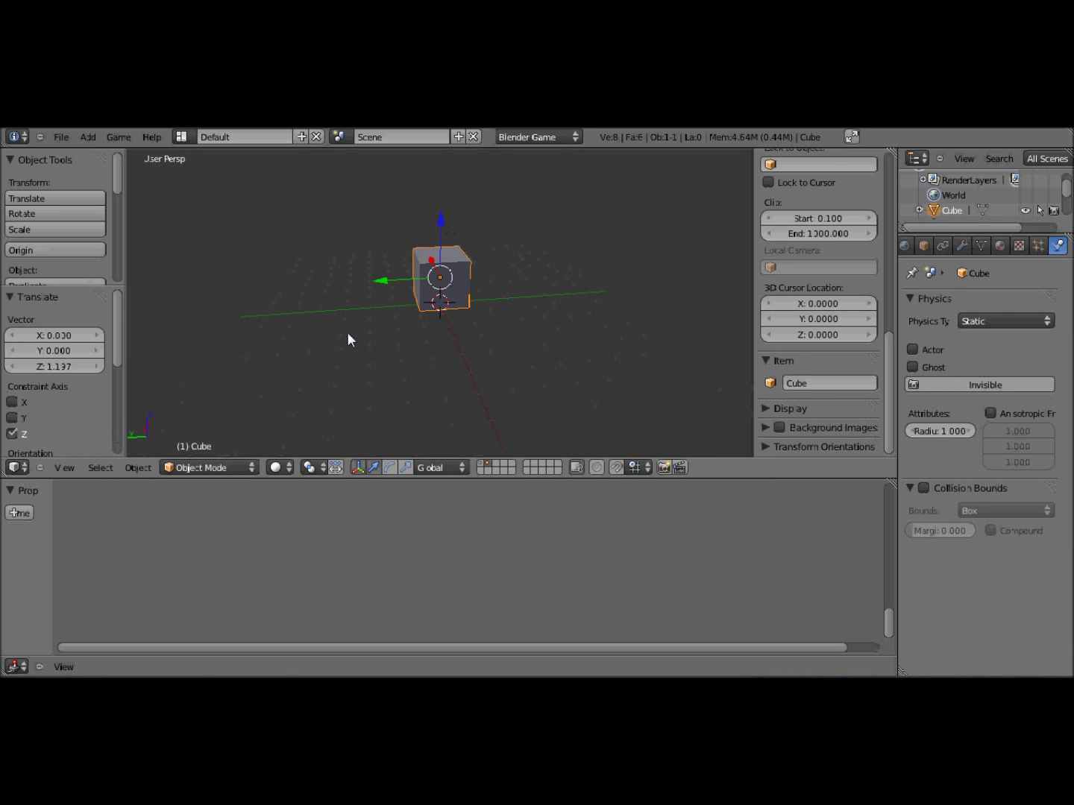
{"action": "middle_click_drag", "start_coordinate": [346, 332], "coordinate": [568, 355]}
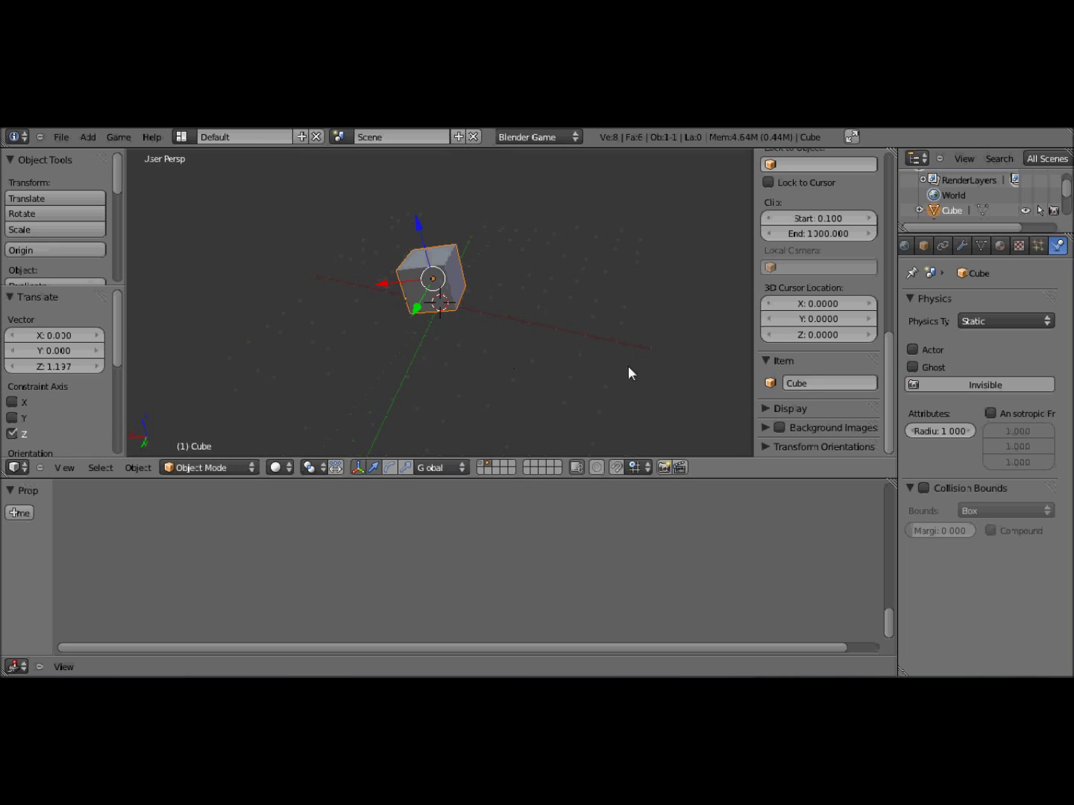
Rename the cube to 'Zombie'.
{"action": "left_click", "coordinate": [815, 379]}
{"action": "key", "text": "BackSpace"}
{"action": "type", "text": "Zombie"}
{"action": "key", "text": "Return"}
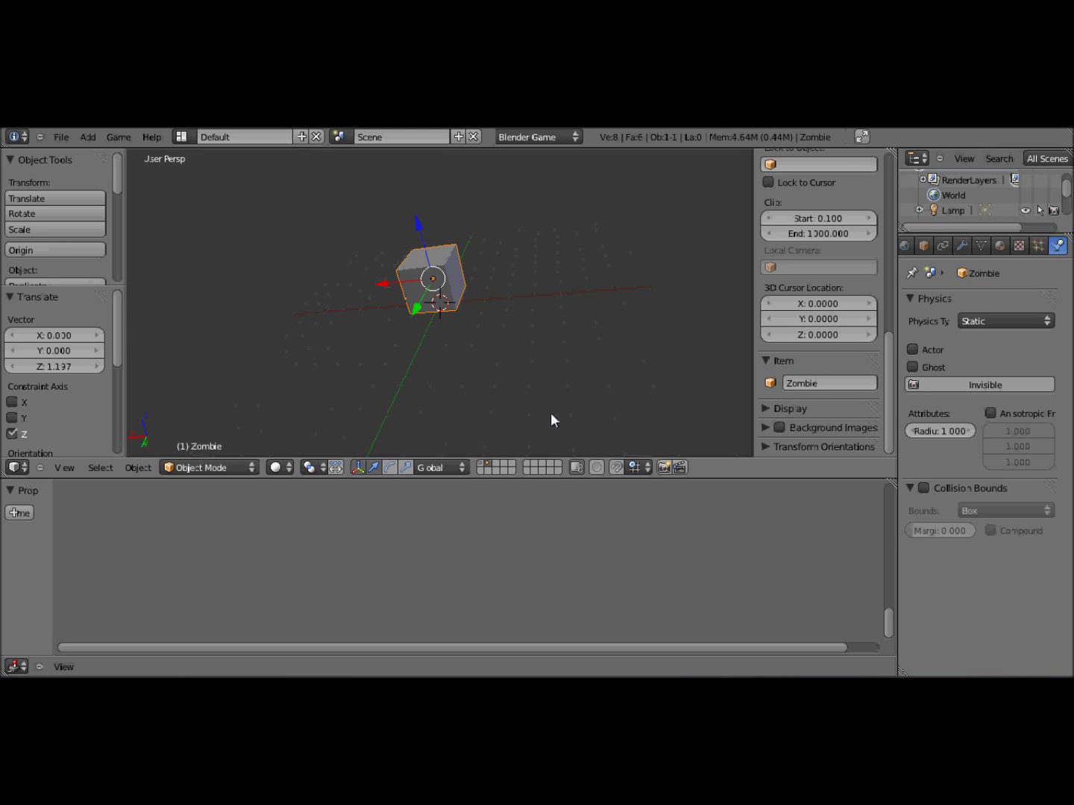
Add a game property named 'Zombie' to the Zombie cube.
{"action": "left_click", "coordinate": [14, 513]}
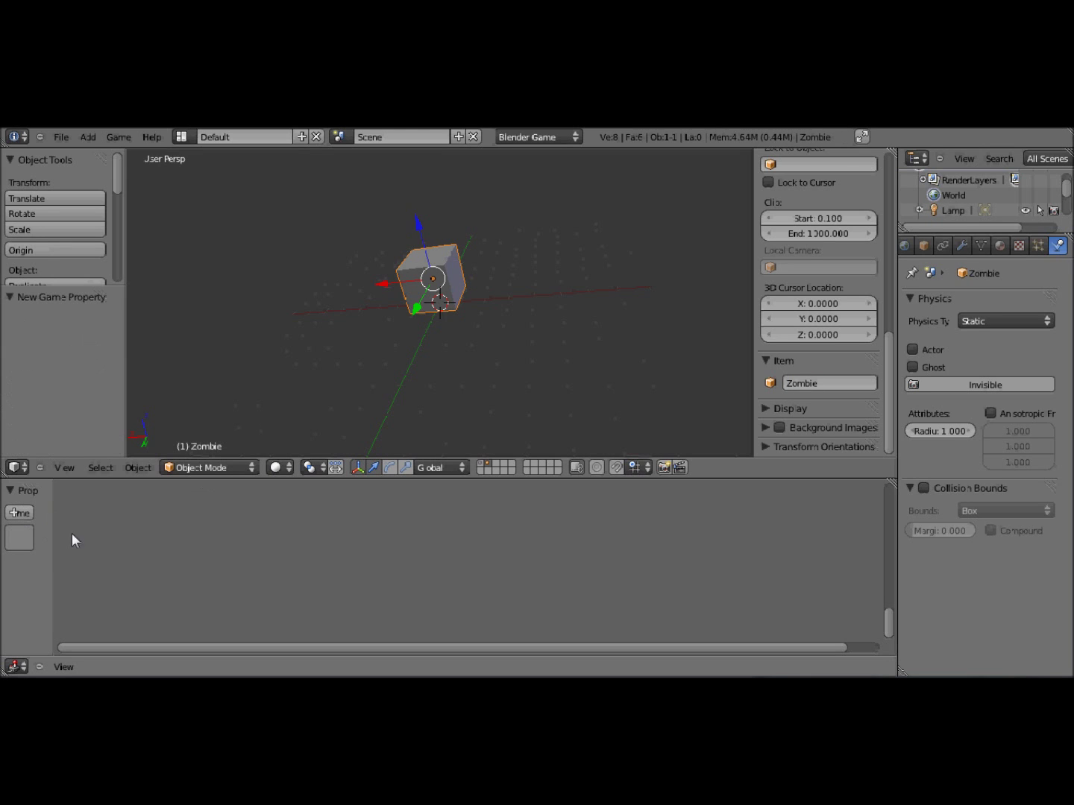
{"action": "left_click_drag", "start_coordinate": [53, 552], "coordinate": [279, 544]}
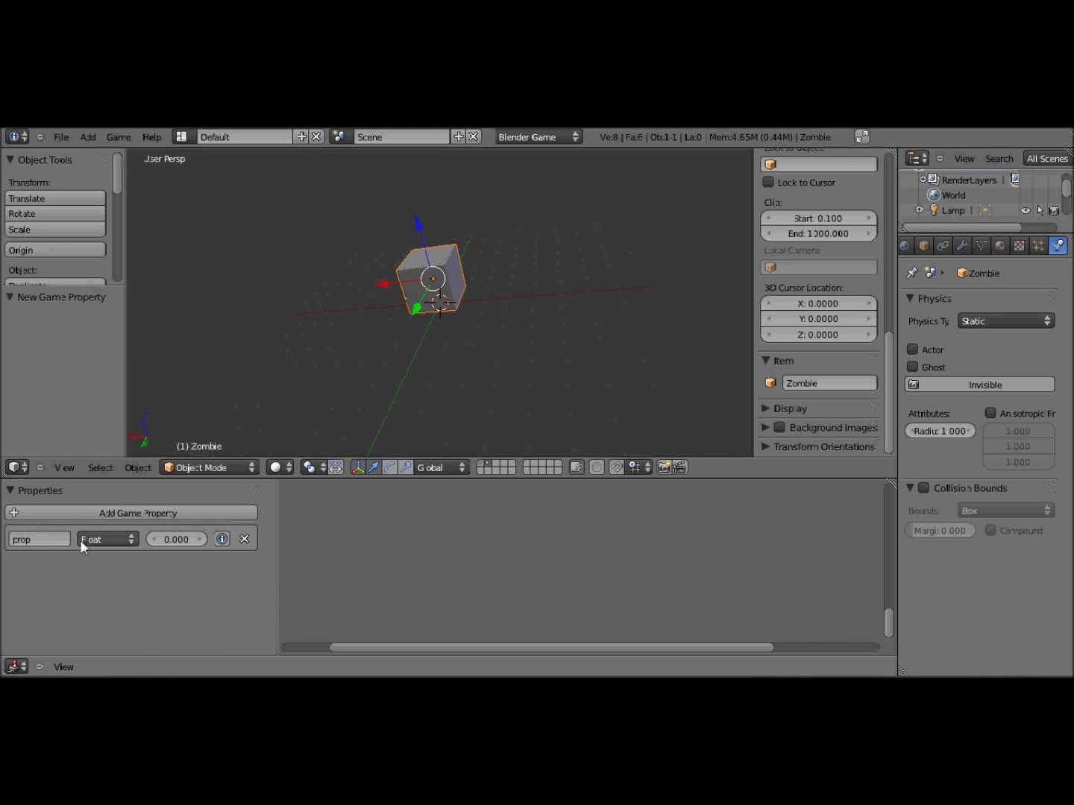
{"action": "left_click", "coordinate": [49, 533]}
{"action": "key", "text": "BackSpace"}
{"action": "type", "text": "Zombie"}
{"action": "key", "text": "Return"}
Show the ground and player layer, test-run the game, then return to the Zombie's layer.
{"action": "key", "text": "Home"}
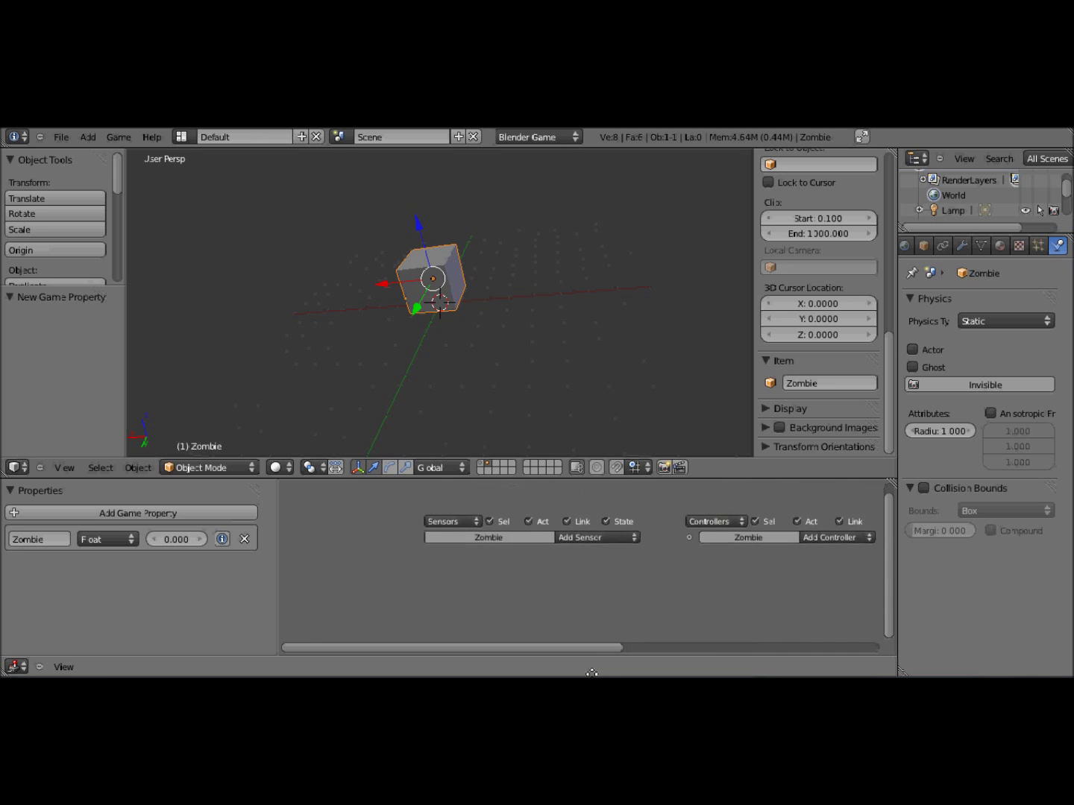
{"action": "left_click", "coordinate": [530, 548]}
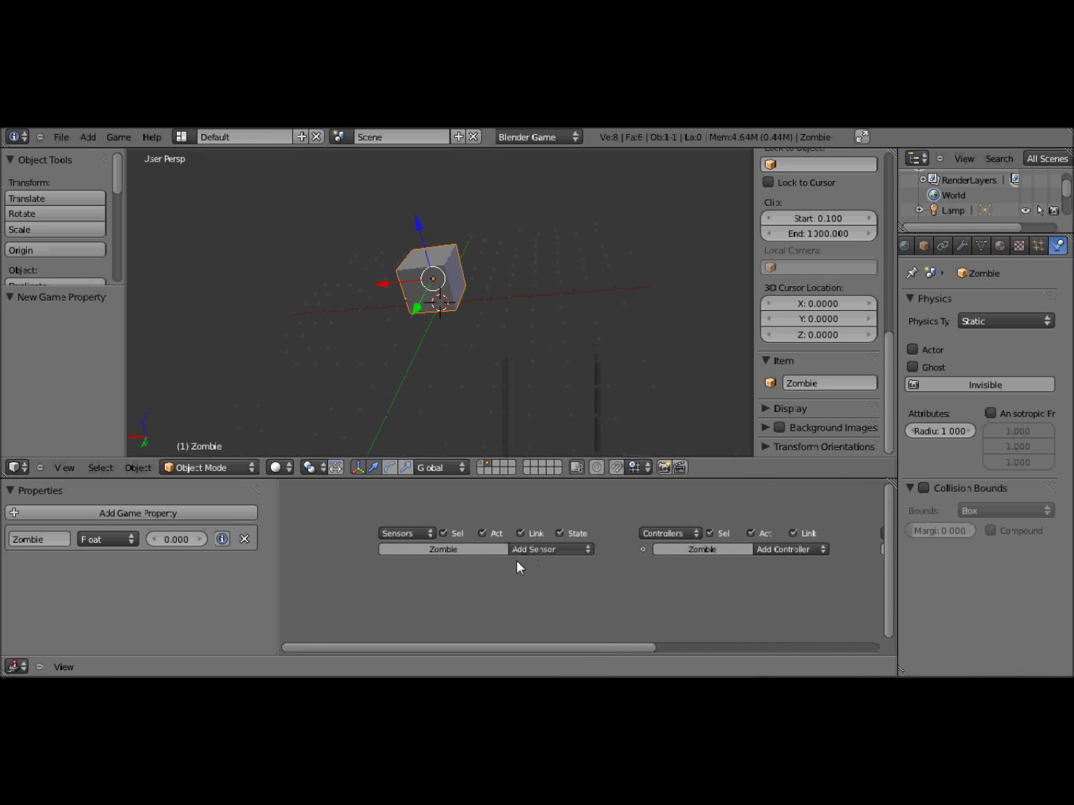
{"action": "left_click", "coordinate": [481, 467]}
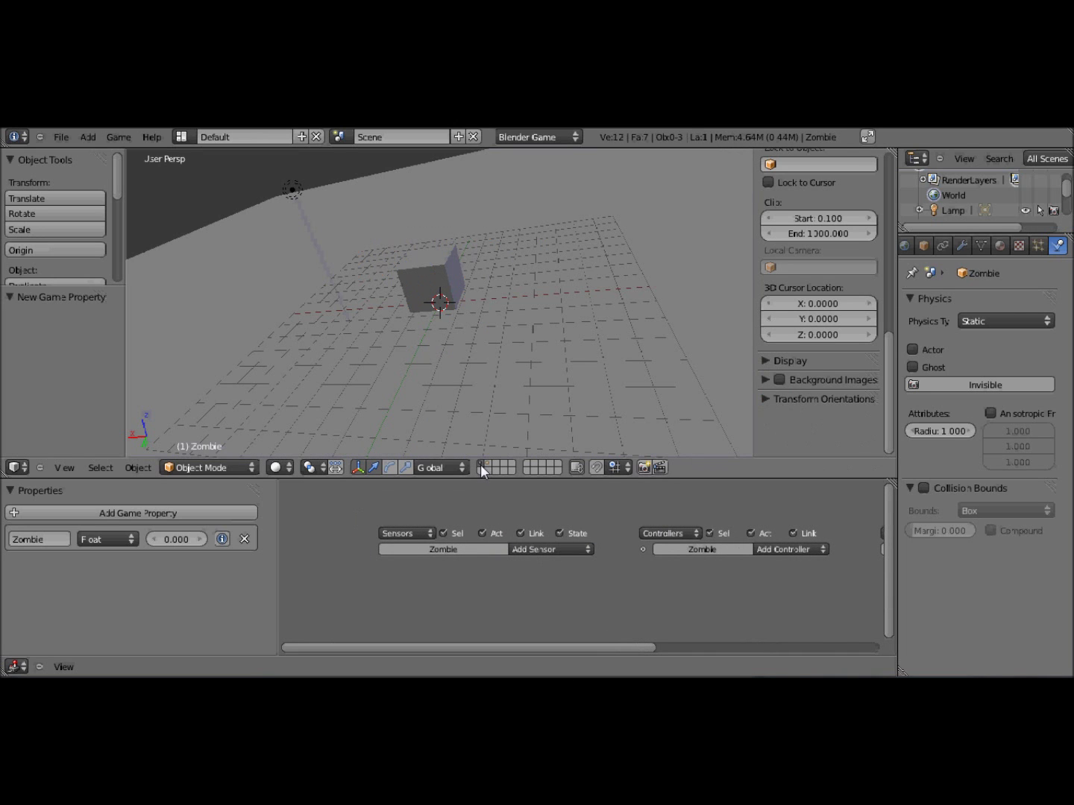
{"action": "key", "text": "p"}
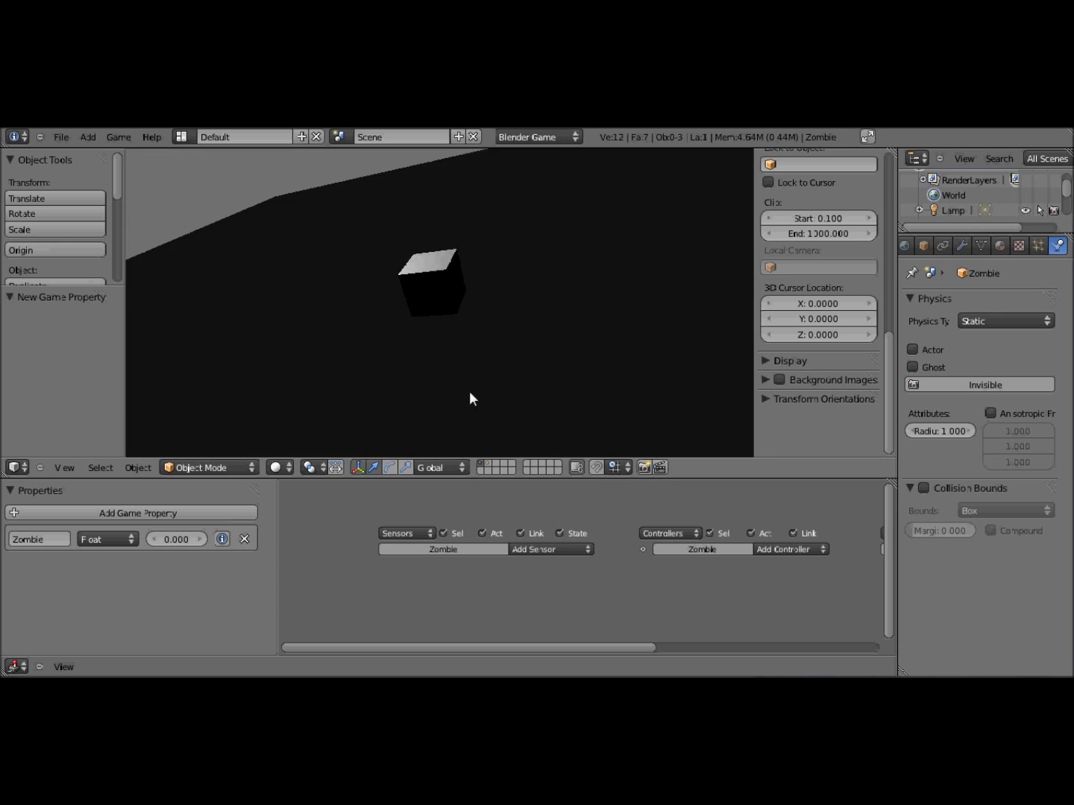
{"action": "key", "text": "Escape"}
{"action": "left_click", "coordinate": [490, 461]}
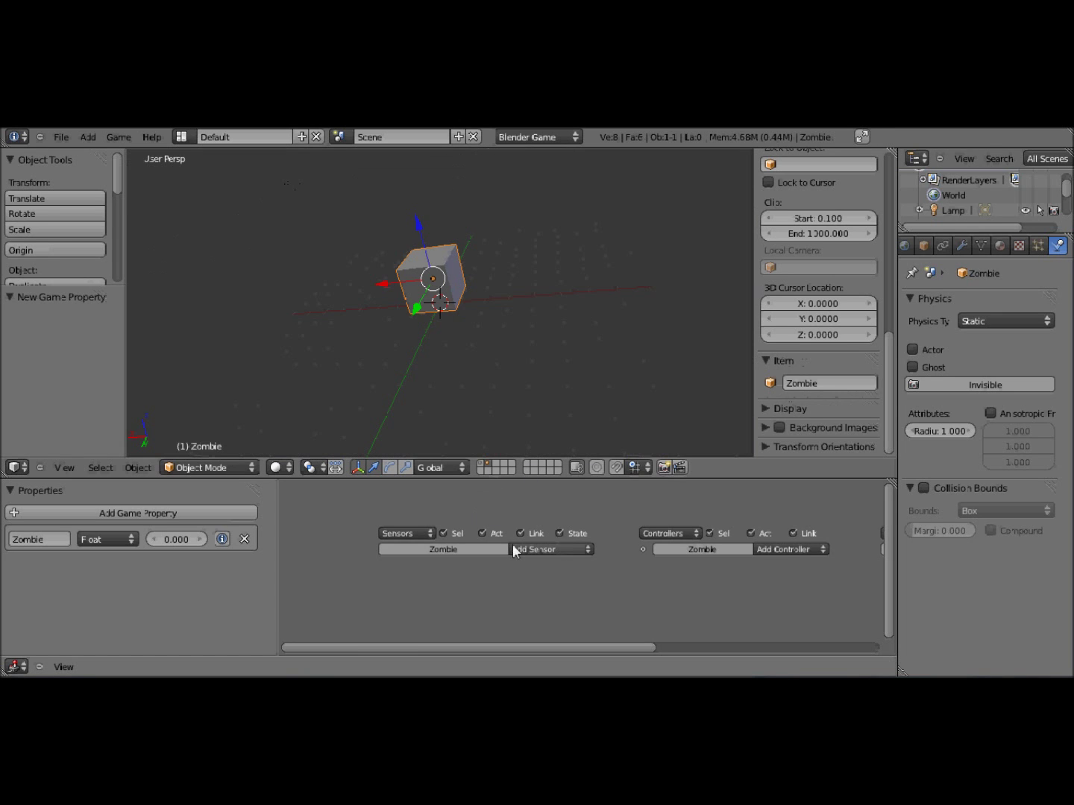
Add an Always sensor and an And controller to the Zombie.
{"action": "middle_click_drag", "start_coordinate": [513, 544], "coordinate": [565, 537]}
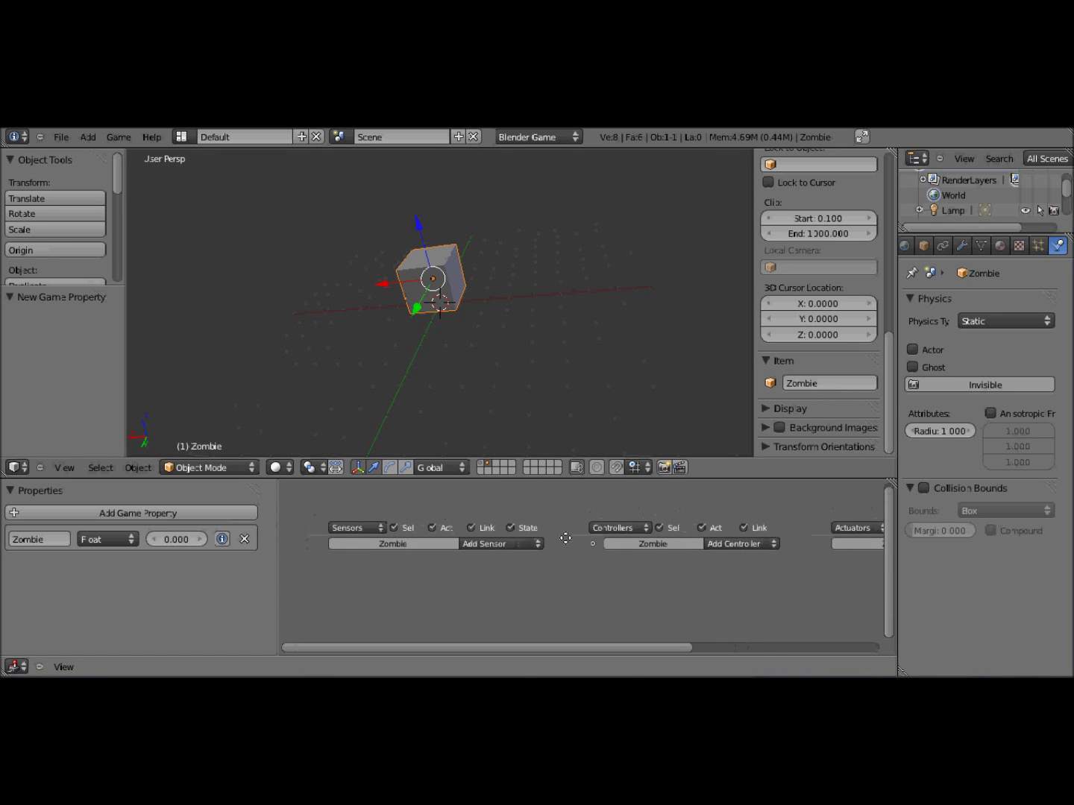
{"action": "left_click", "coordinate": [523, 545]}
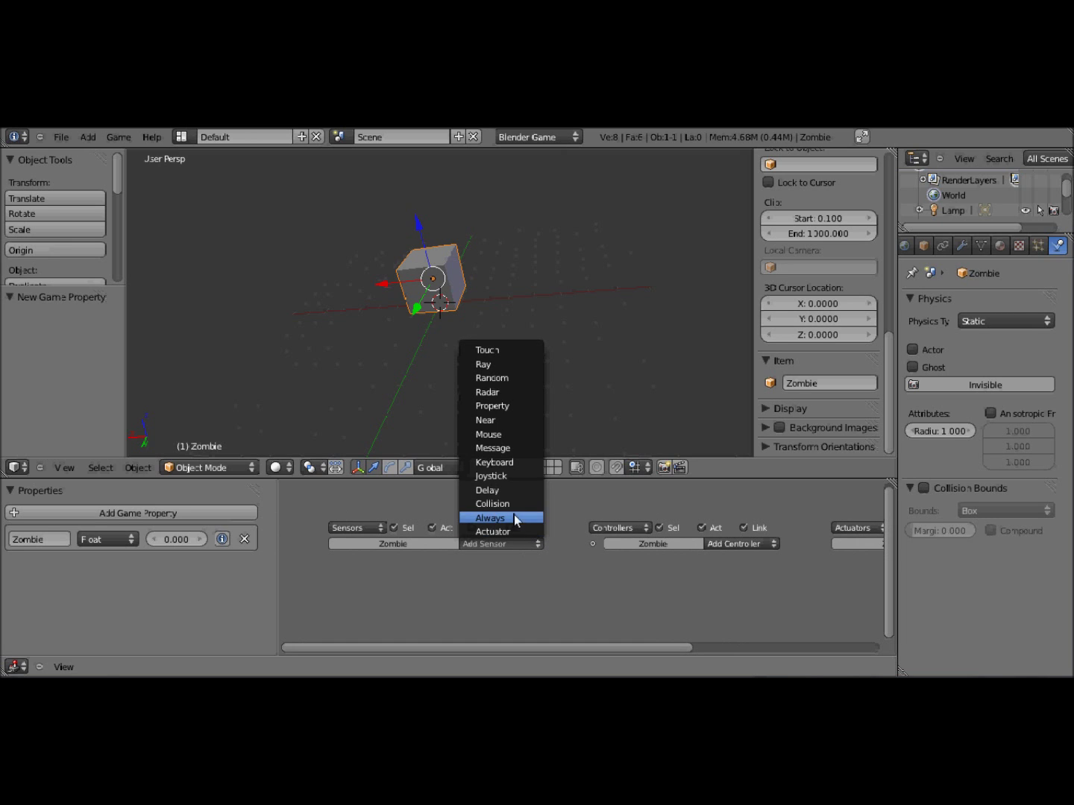
{"action": "left_click", "coordinate": [489, 518]}
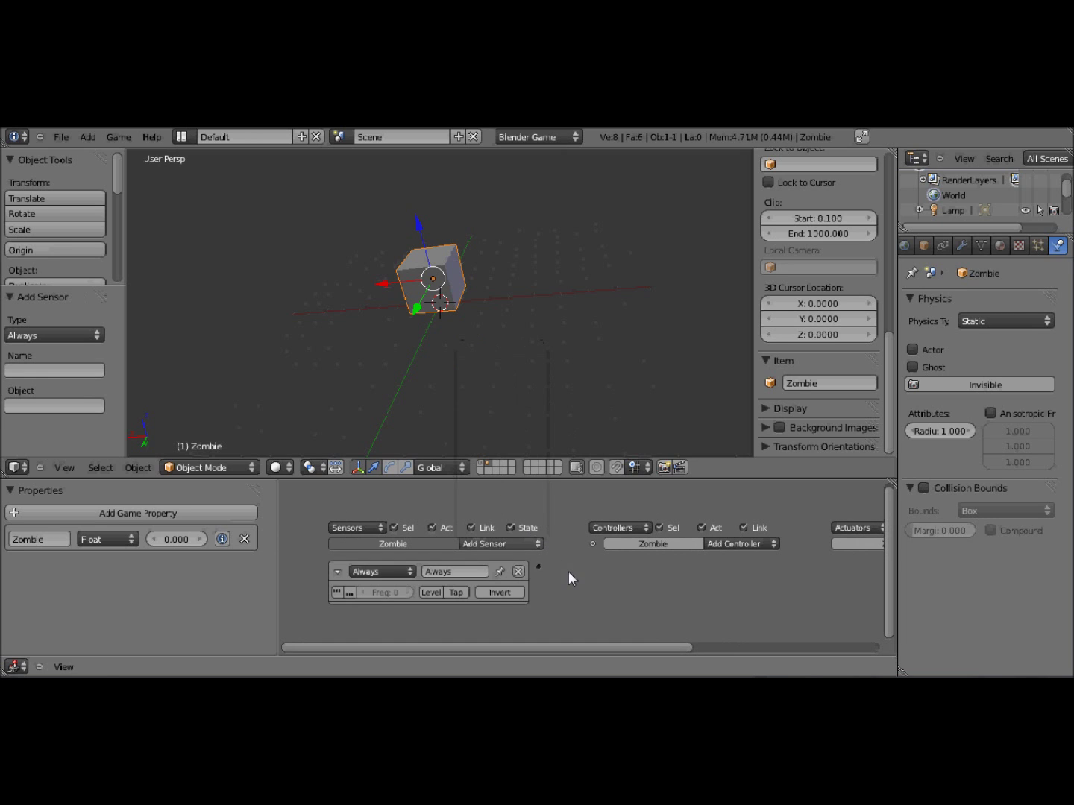
{"action": "middle_click_drag", "start_coordinate": [568, 571], "coordinate": [436, 583]}
{"action": "left_click", "coordinate": [616, 538]}
{"action": "left_click", "coordinate": [615, 539]}
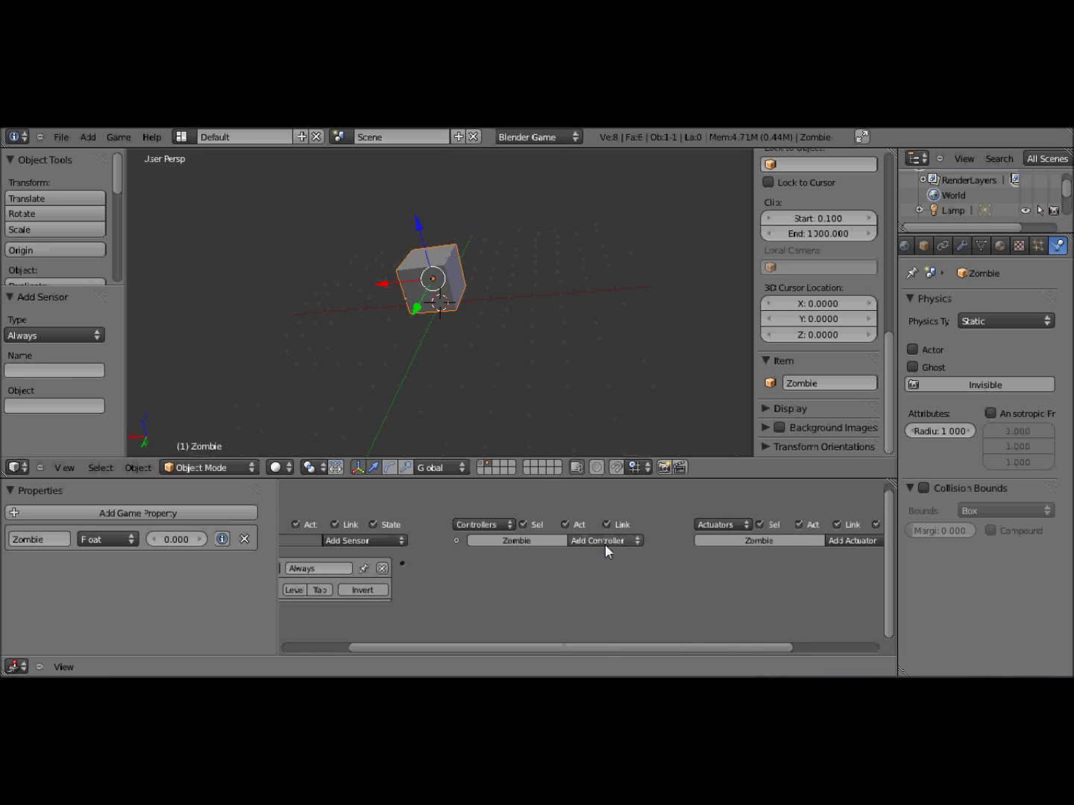
{"action": "left_click", "coordinate": [604, 545]}
{"action": "left_click", "coordinate": [599, 555]}
Add a Motion actuator and wire sensor, And controller and Motion actuator together.
{"action": "middle_click_drag", "start_coordinate": [731, 599], "coordinate": [662, 613]}
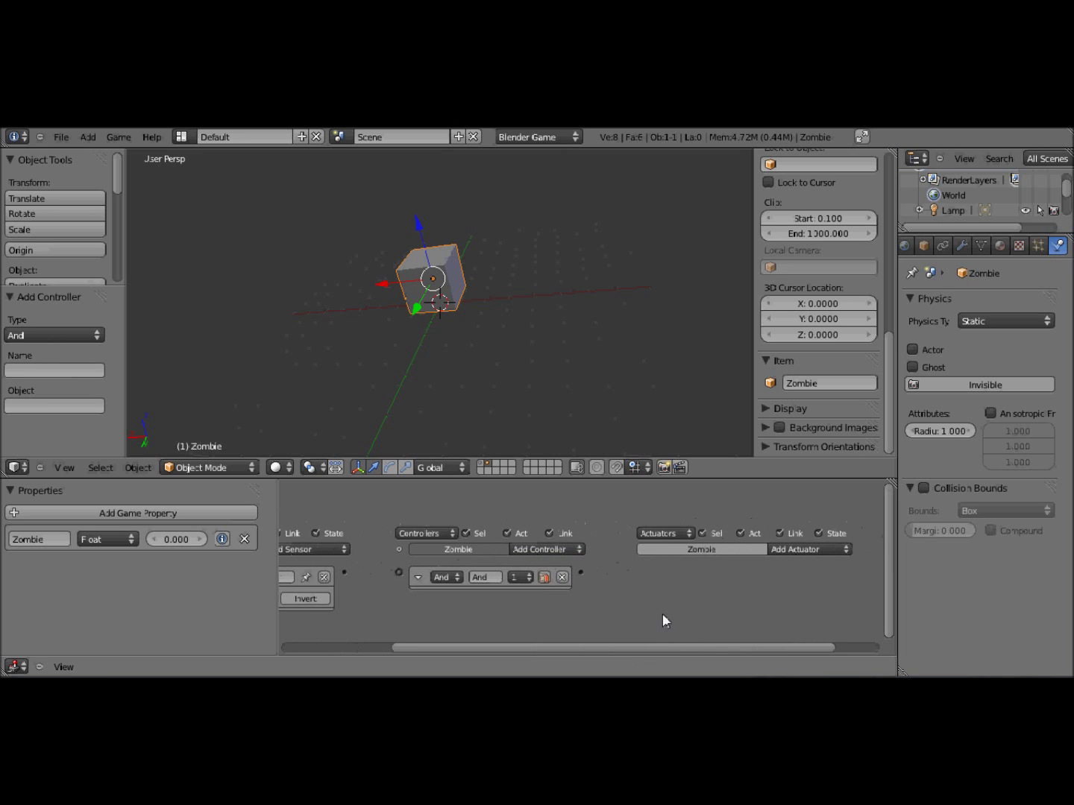
{"action": "left_click", "coordinate": [786, 554]}
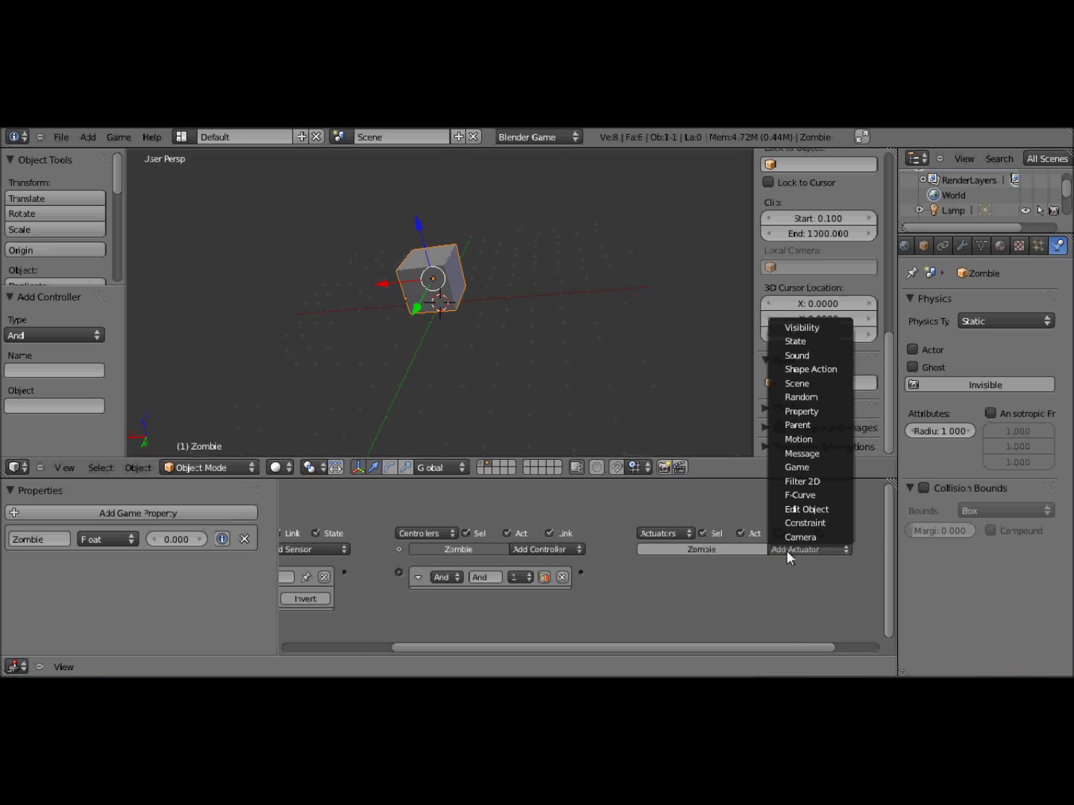
{"action": "left_click", "coordinate": [806, 439]}
{"action": "middle_click_drag", "start_coordinate": [544, 591], "coordinate": [647, 555]}
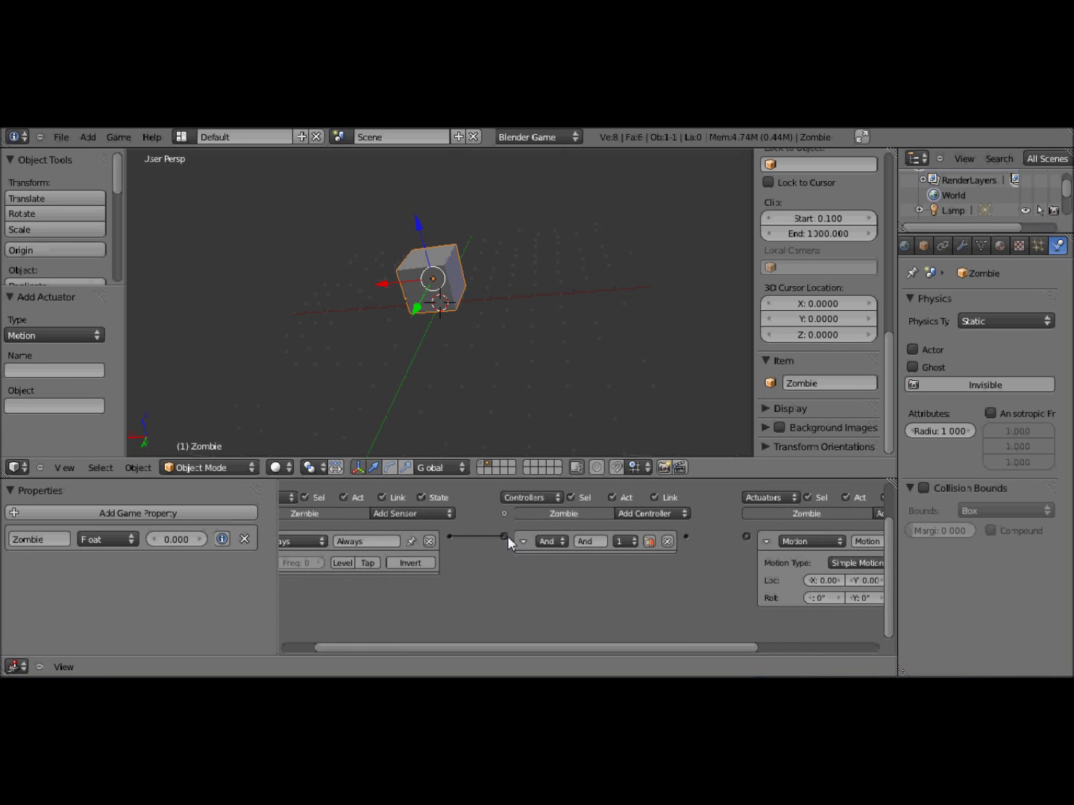
{"action": "middle_click_drag", "start_coordinate": [696, 563], "coordinate": [793, 558]}
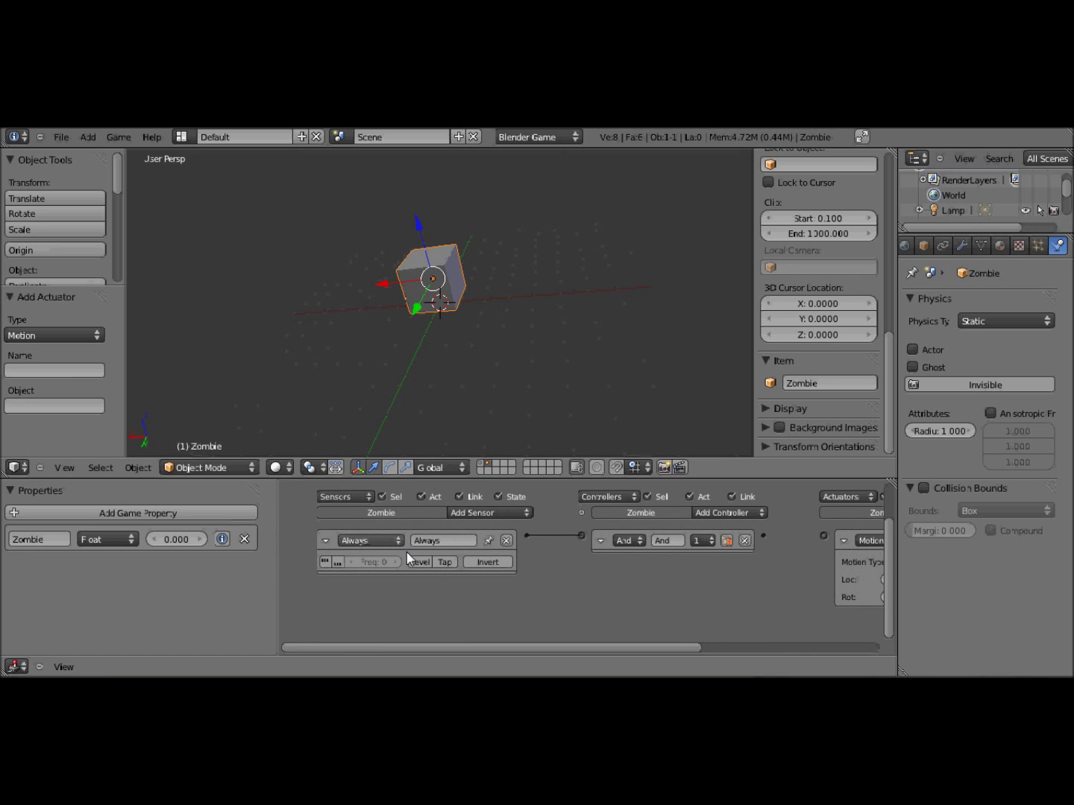
{"action": "middle_click_drag", "start_coordinate": [710, 560], "coordinate": [541, 567]}
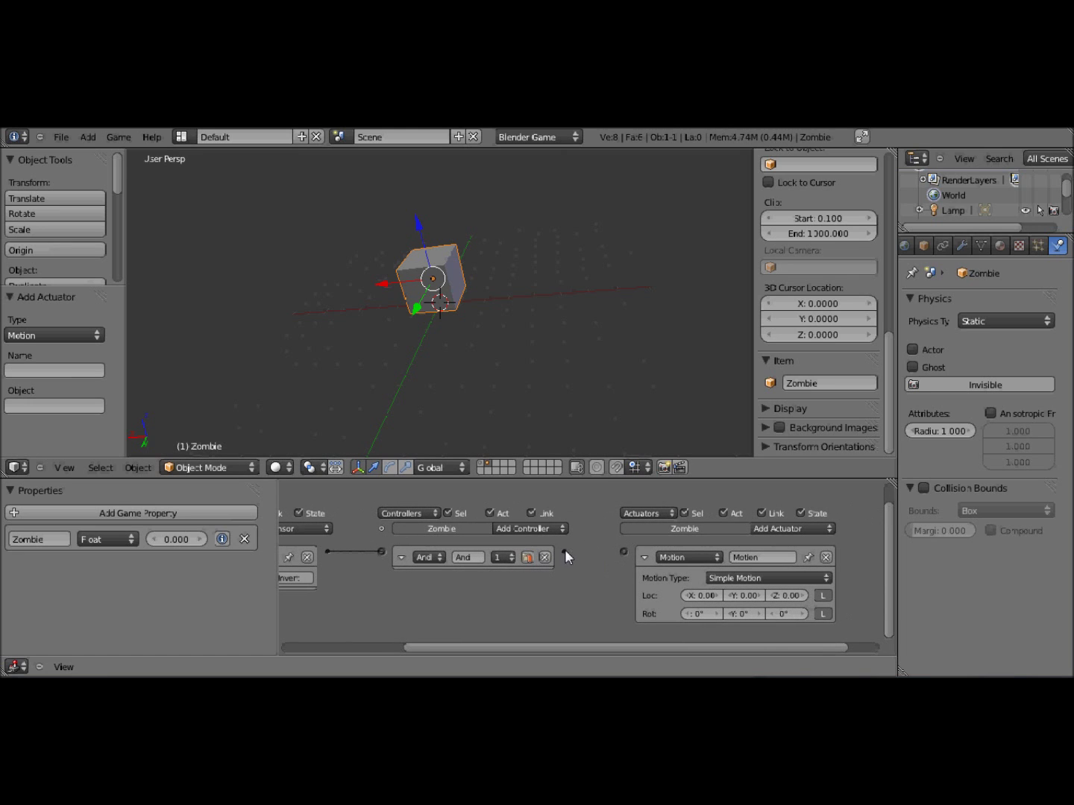
{"action": "left_click_drag", "start_coordinate": [619, 552], "coordinate": [623, 552]}
Add an Edit Object actuator to the Zombie and link it to the And controller.
{"action": "scroll", "coordinate": [614, 583], "scroll_direction": "down", "scroll_amount": 1}
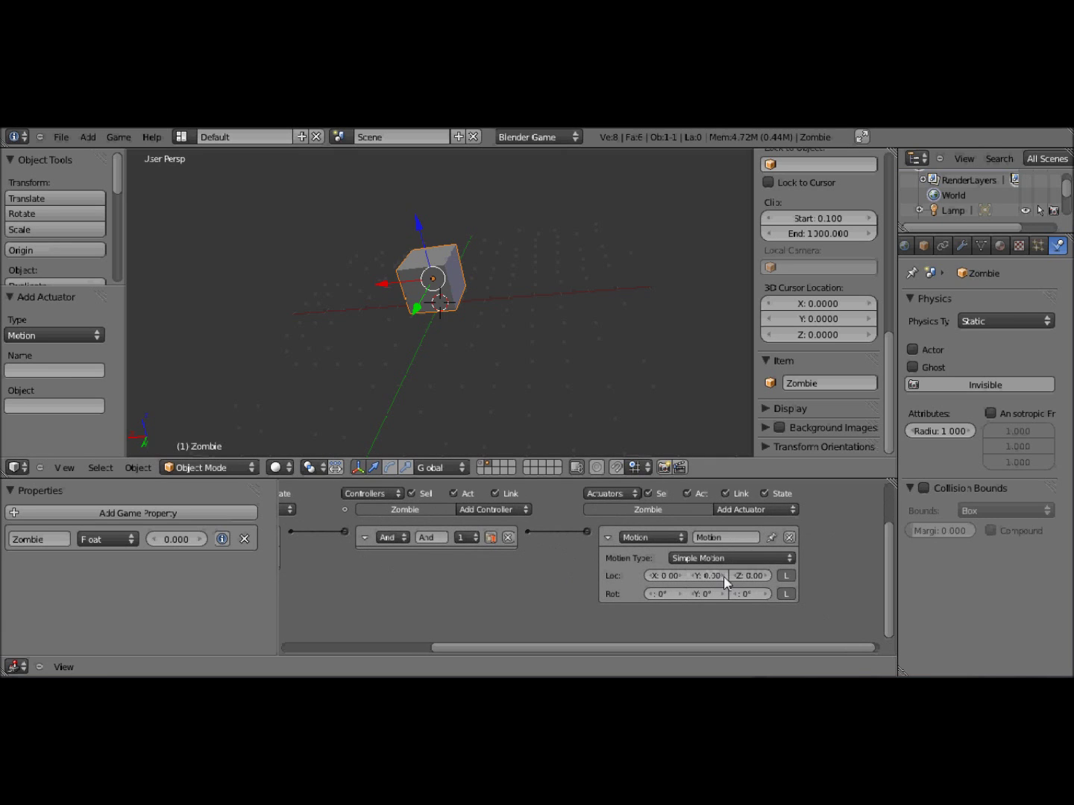
{"action": "scroll", "coordinate": [566, 565], "scroll_direction": "up", "scroll_amount": 1}
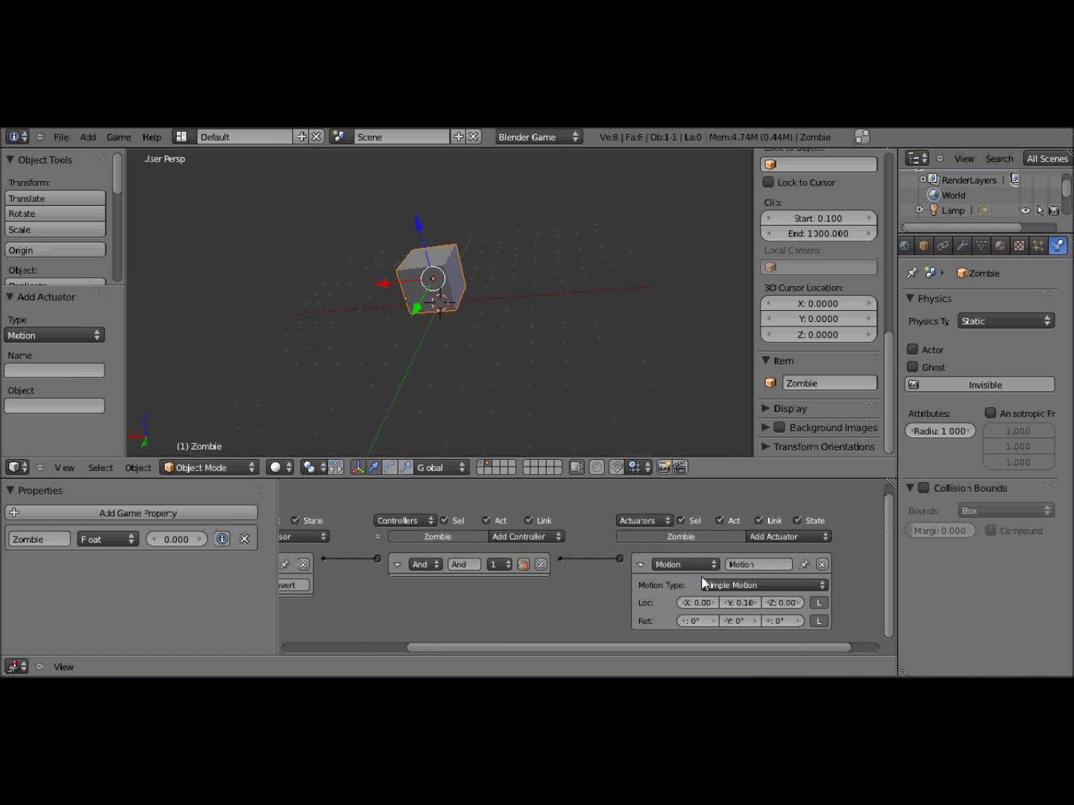
{"action": "left_click", "coordinate": [784, 539]}
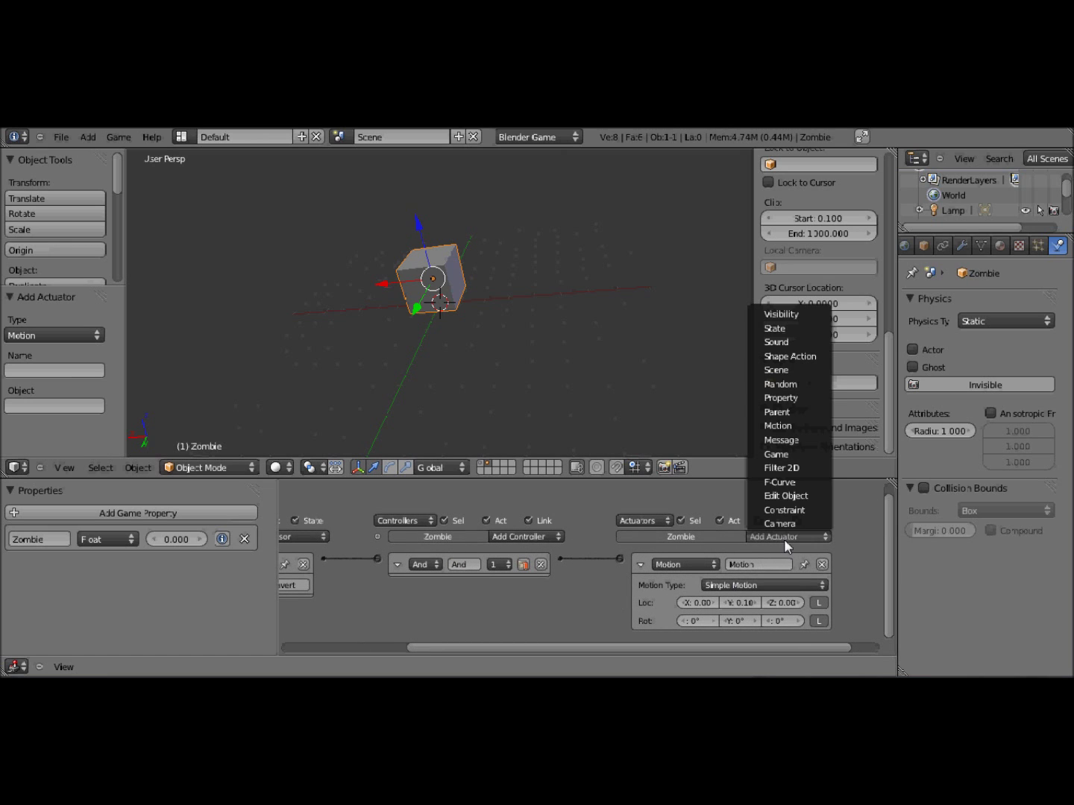
{"action": "left_click", "coordinate": [788, 498]}
{"action": "scroll", "coordinate": [647, 606], "scroll_direction": "down", "scroll_amount": 4}
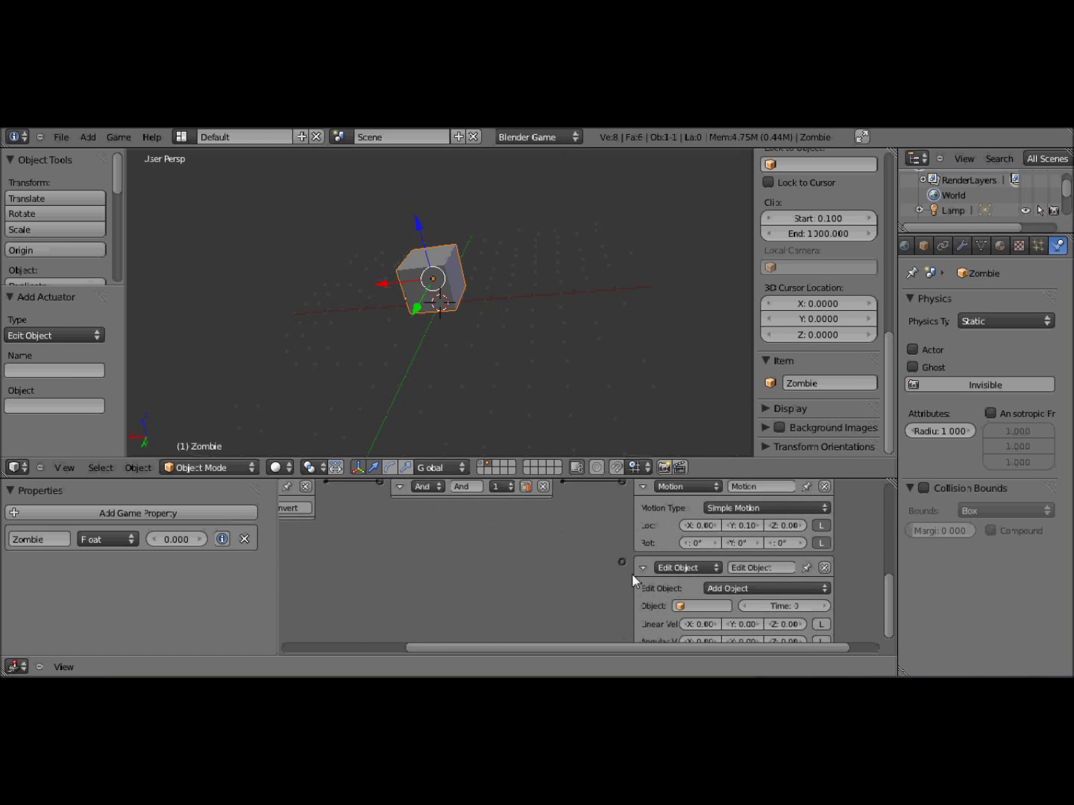
{"action": "mouse_move", "coordinate": [572, 492]}
{"action": "left_mouse_down"}
{"action": "mouse_move", "coordinate": [554, 495]}
{"action": "mouse_move", "coordinate": [561, 484]}
{"action": "left_mouse_up"}
Set the Edit Object actuator to Track to, targeting the Player.
{"action": "scroll", "coordinate": [511, 580], "scroll_direction": "down", "scroll_amount": 3}
{"action": "scroll", "coordinate": [512, 581], "scroll_direction": "right", "scroll_amount": 3, "text": "ctrl"}
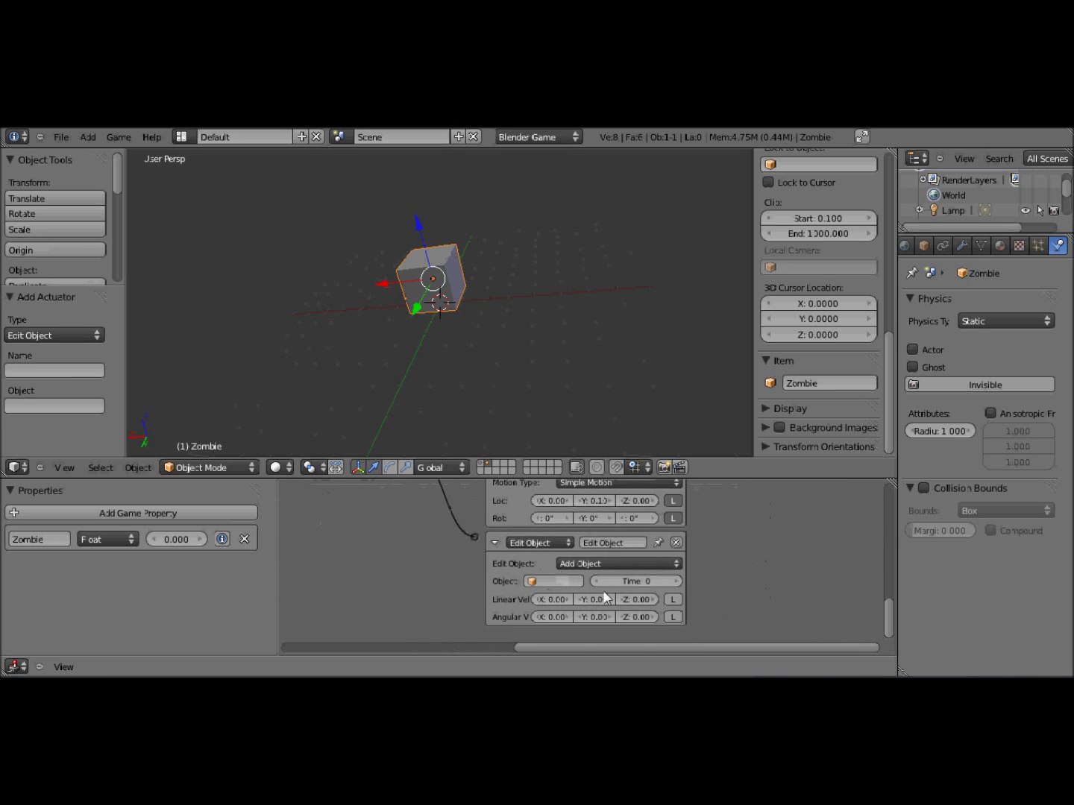
{"action": "left_click", "coordinate": [585, 561]}
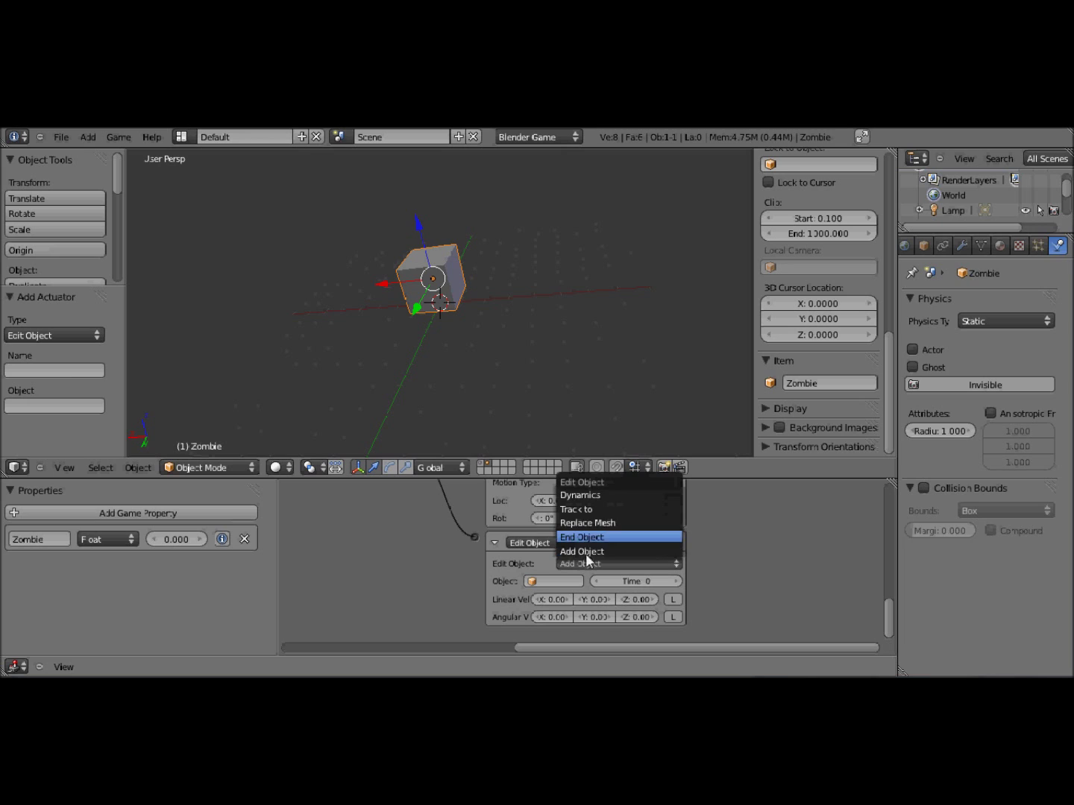
{"action": "left_click", "coordinate": [586, 554]}
{"action": "left_click", "coordinate": [571, 559]}
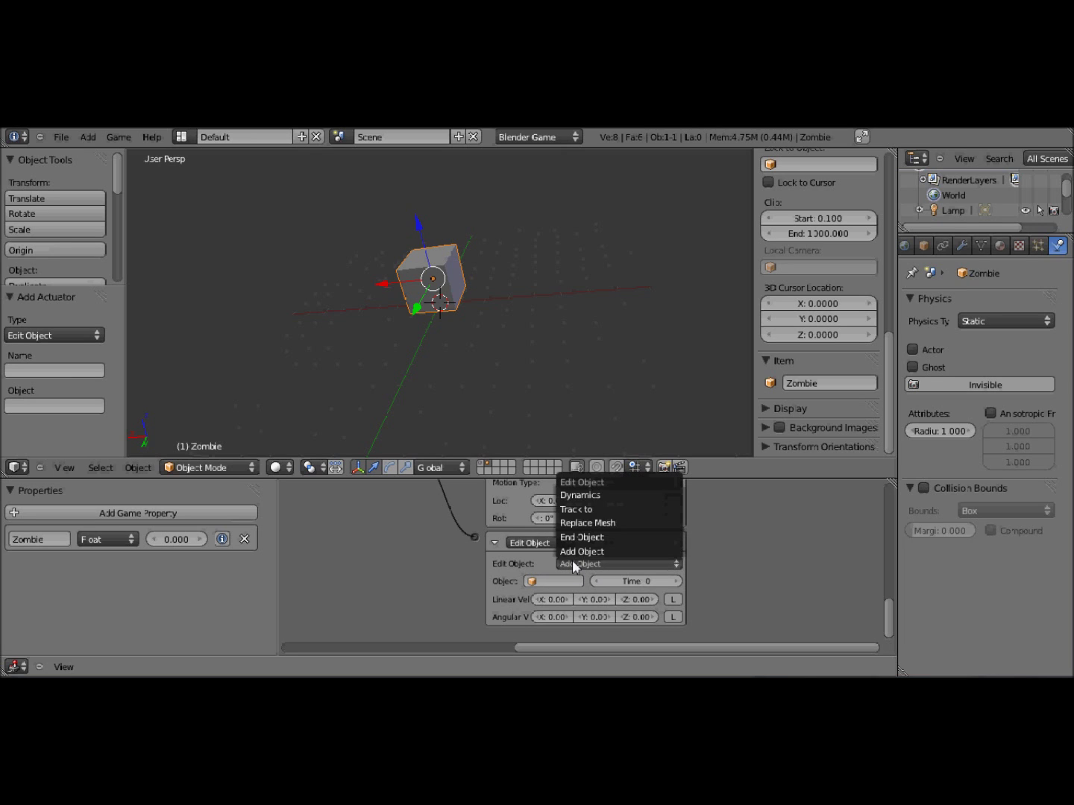
{"action": "left_click", "coordinate": [578, 509]}
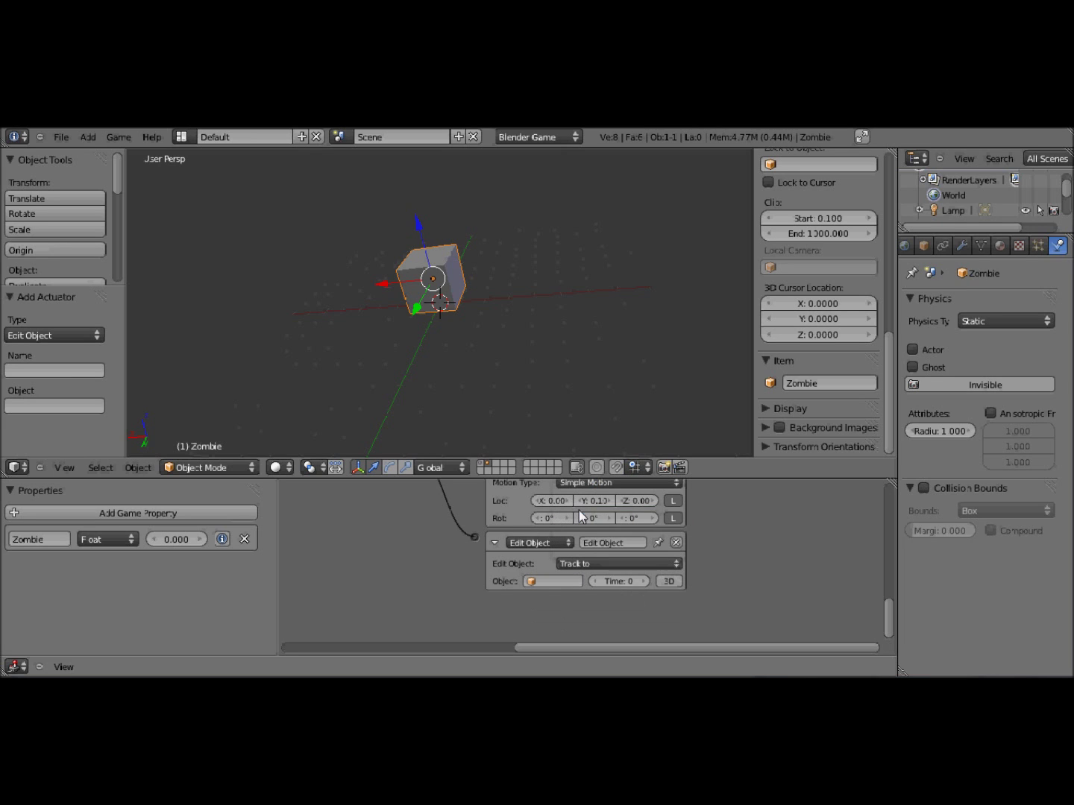
{"action": "left_click", "coordinate": [546, 582]}
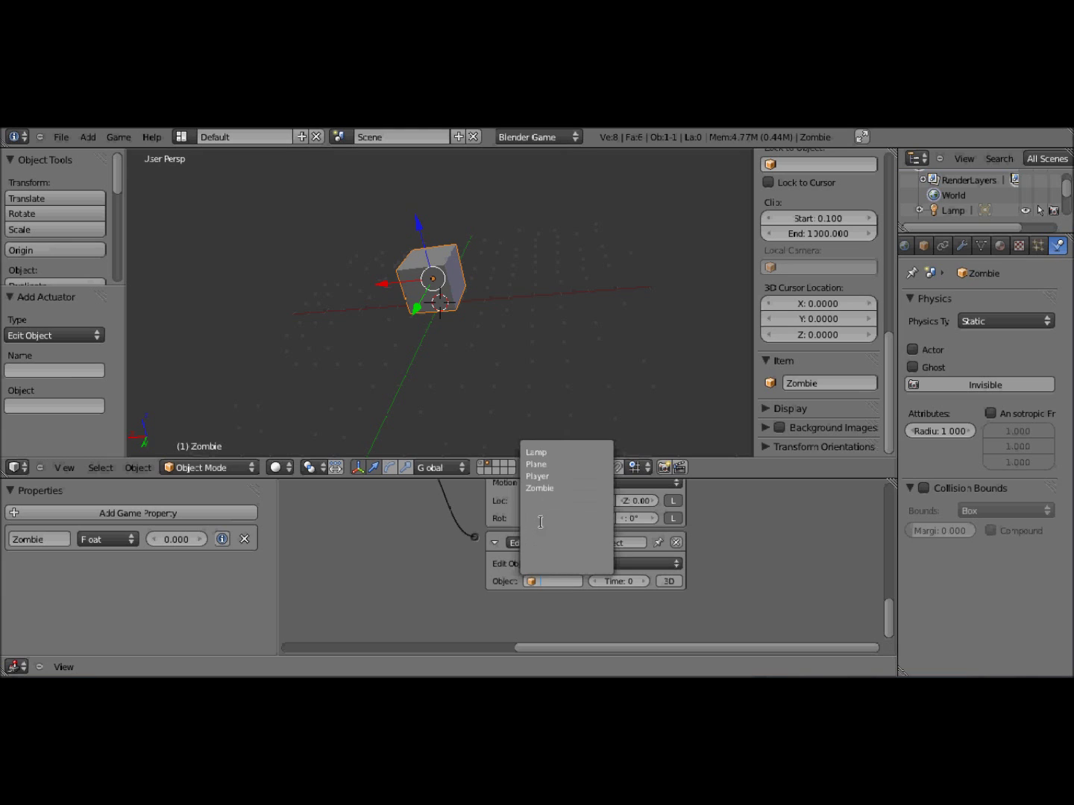
{"action": "left_click", "coordinate": [538, 477]}
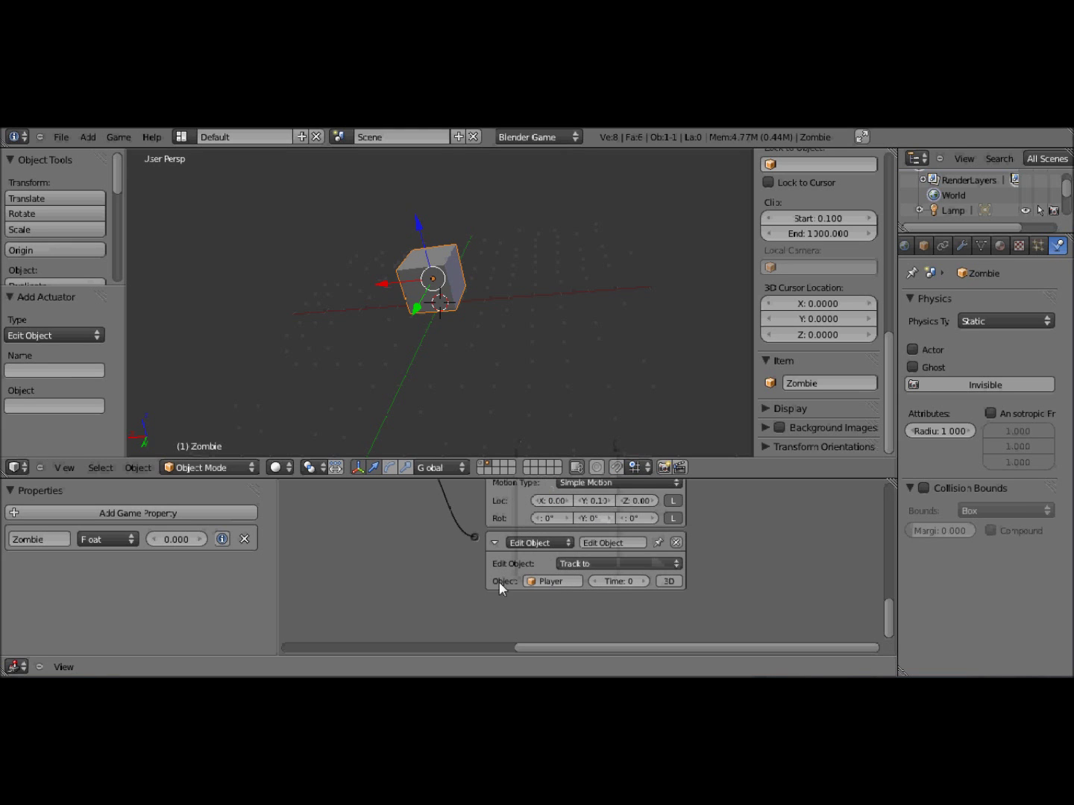
{"action": "middle_click_drag", "start_coordinate": [501, 589], "coordinate": [579, 607]}
{"action": "middle_click_drag", "start_coordinate": [433, 545], "coordinate": [491, 541]}
{"action": "middle_click_drag", "start_coordinate": [415, 536], "coordinate": [454, 567]}
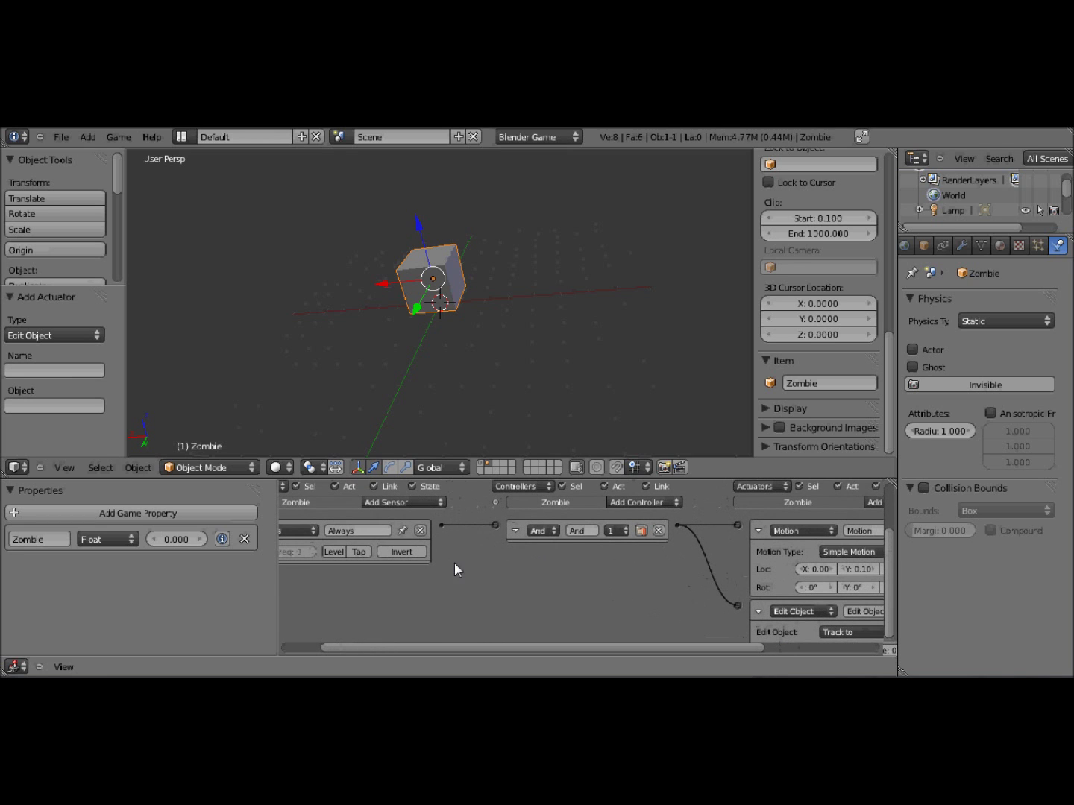
Show the floor and lamp layer again and test-run the game to watch the Zombie.
{"action": "left_click", "coordinate": [478, 463]}
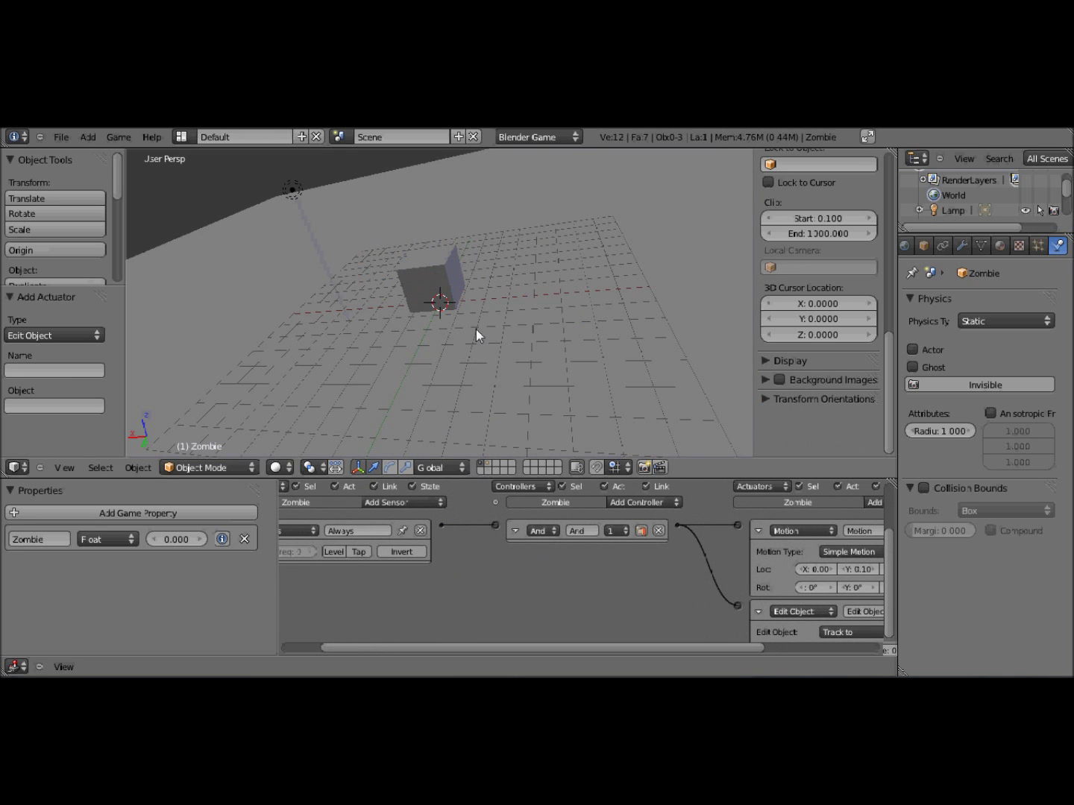
{"action": "middle_click_drag", "start_coordinate": [475, 328], "coordinate": [437, 311]}
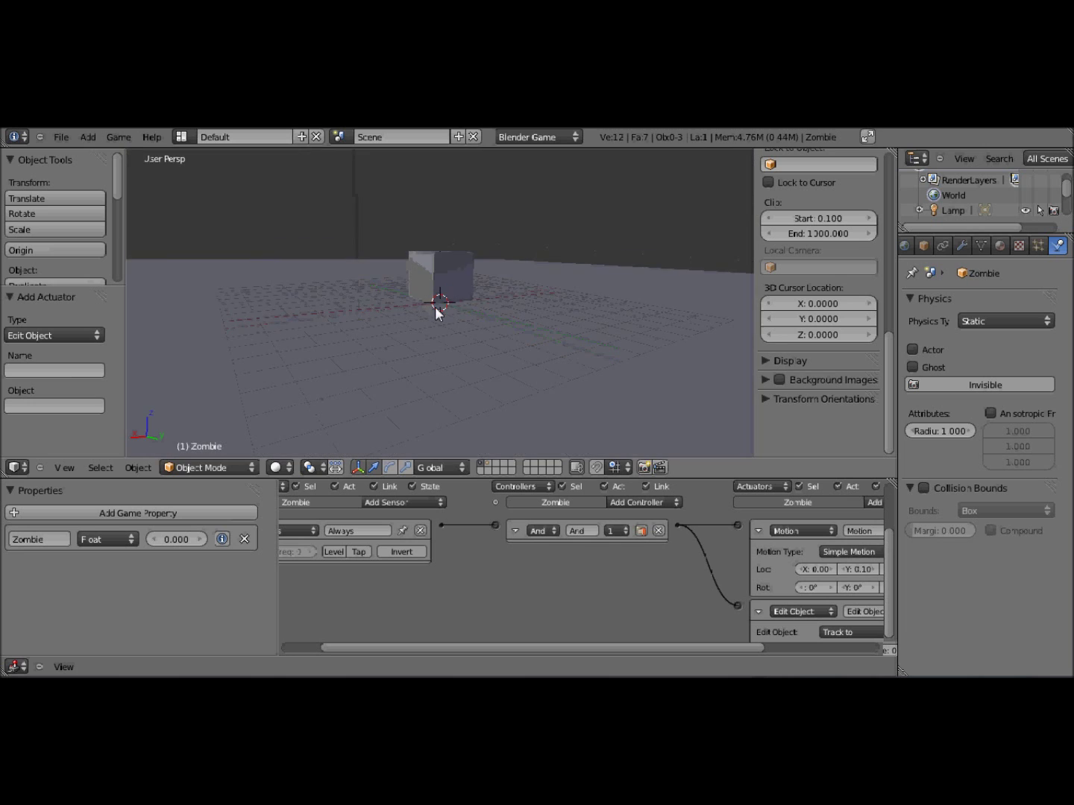
{"action": "key", "text": "p"}
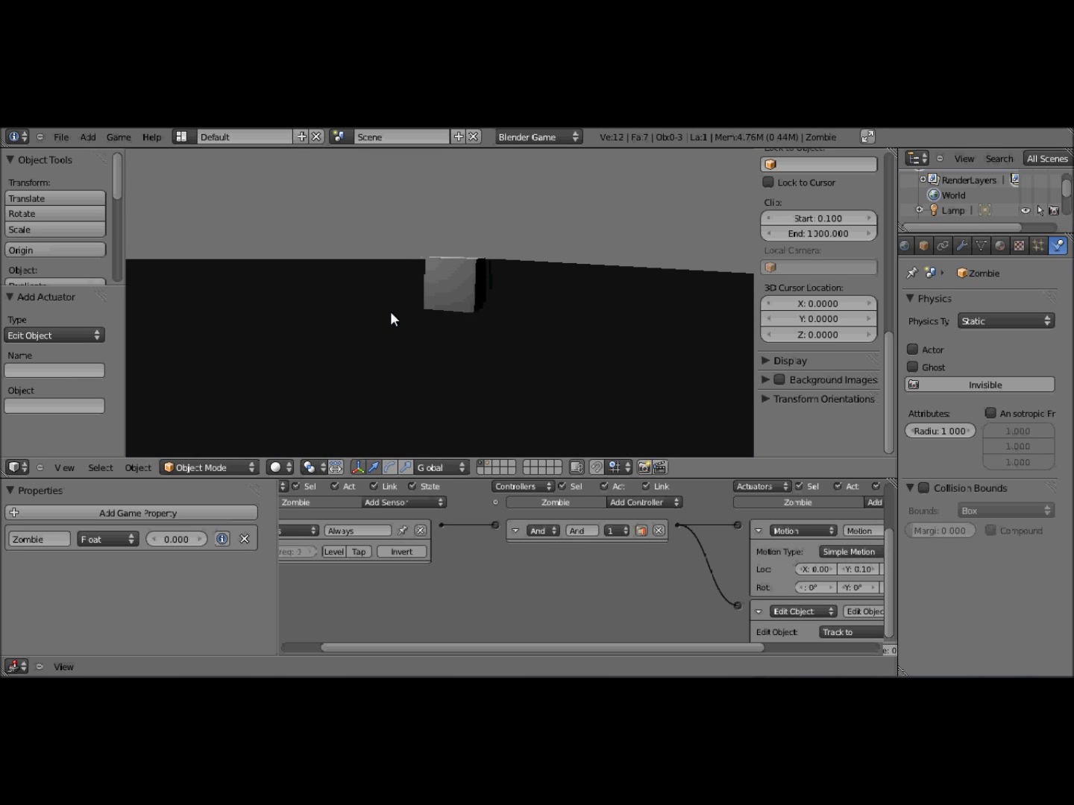
{"action": "key", "text": "Escape"}
Orbit to a higher angle and bring up the Add menu.
{"action": "middle_click_drag", "start_coordinate": [372, 282], "coordinate": [383, 338]}
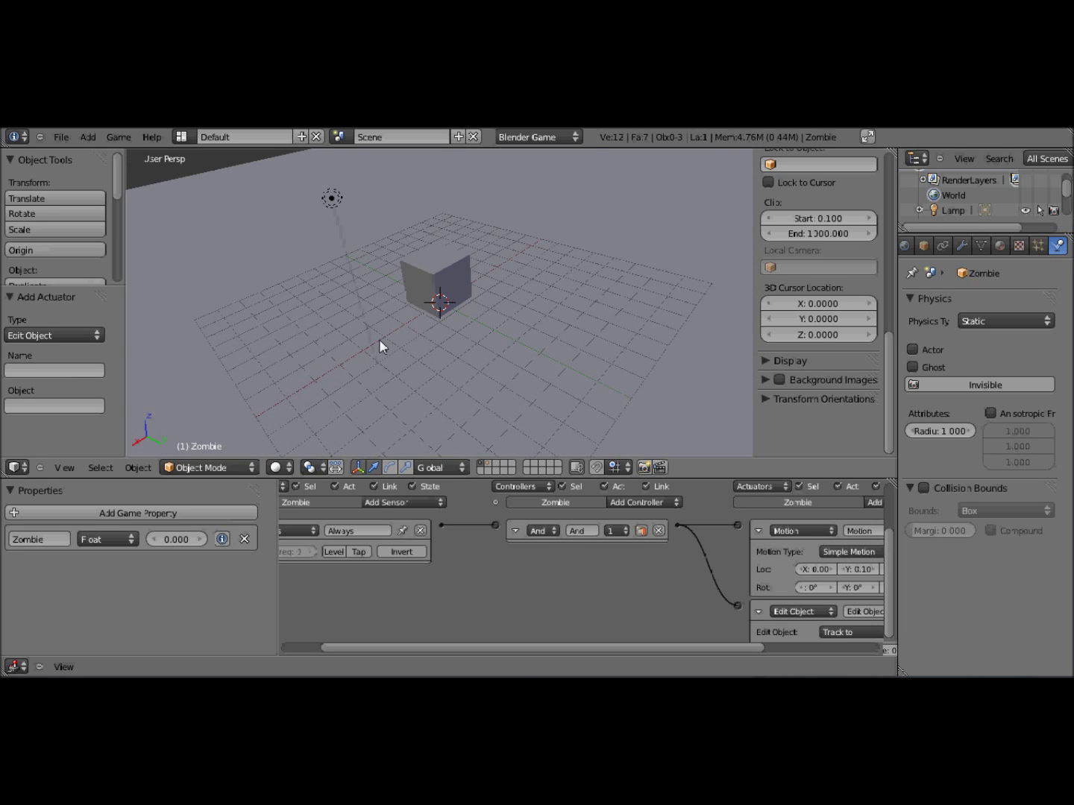
{"action": "key", "text": "shift+a"}
{"action": "mouse_move", "coordinate": [379, 341]}
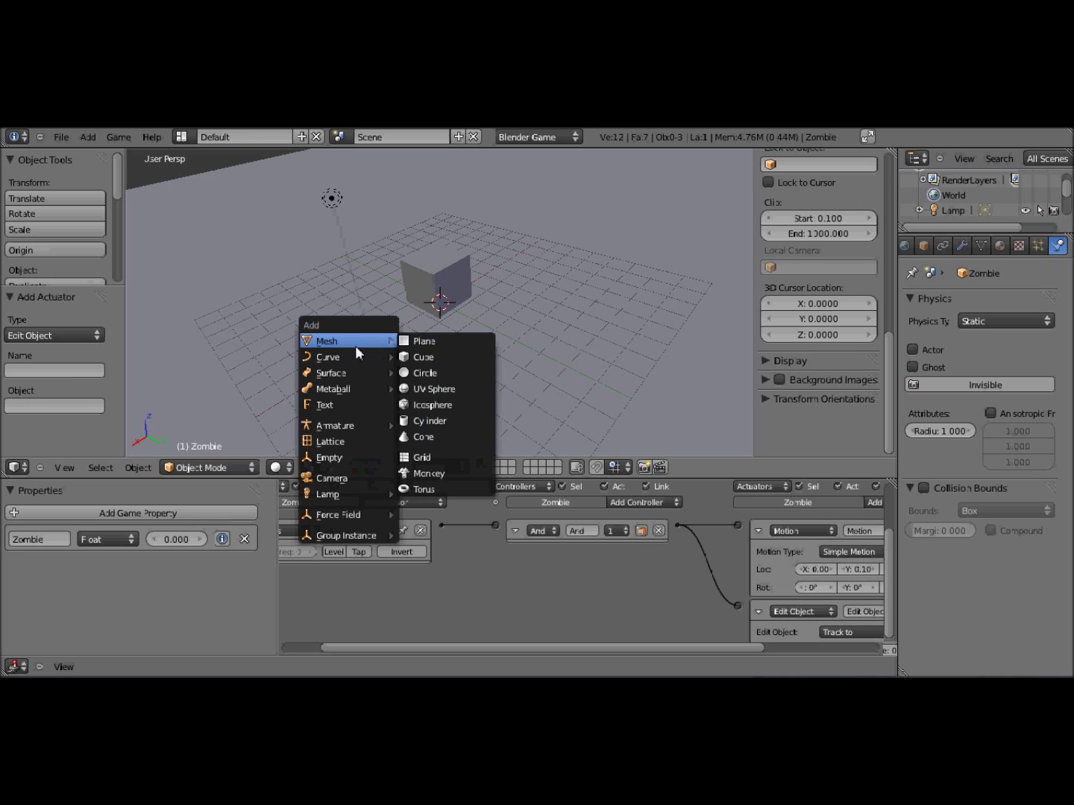
Add an Empty, raise it to Z 1.33 and move it to Y -24.543.
{"action": "left_click", "coordinate": [333, 458]}
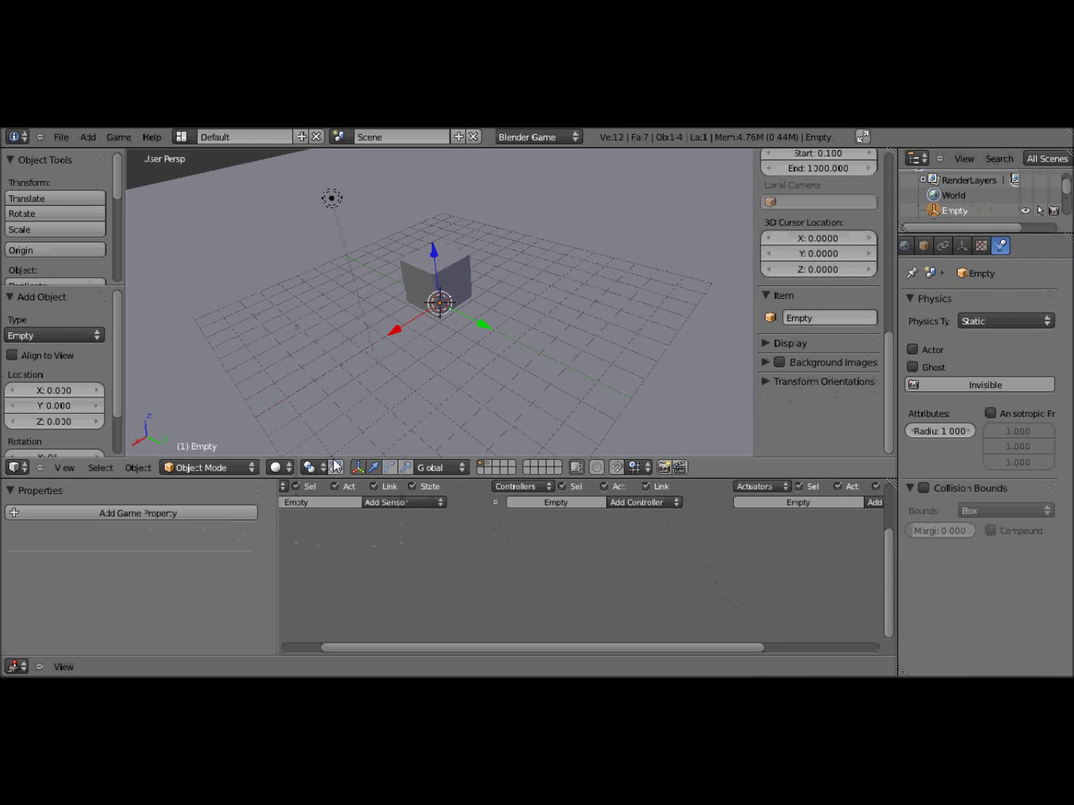
{"action": "key", "text": "g"}
{"action": "key", "text": "z"}
{"action": "left_click", "coordinate": [435, 224]}
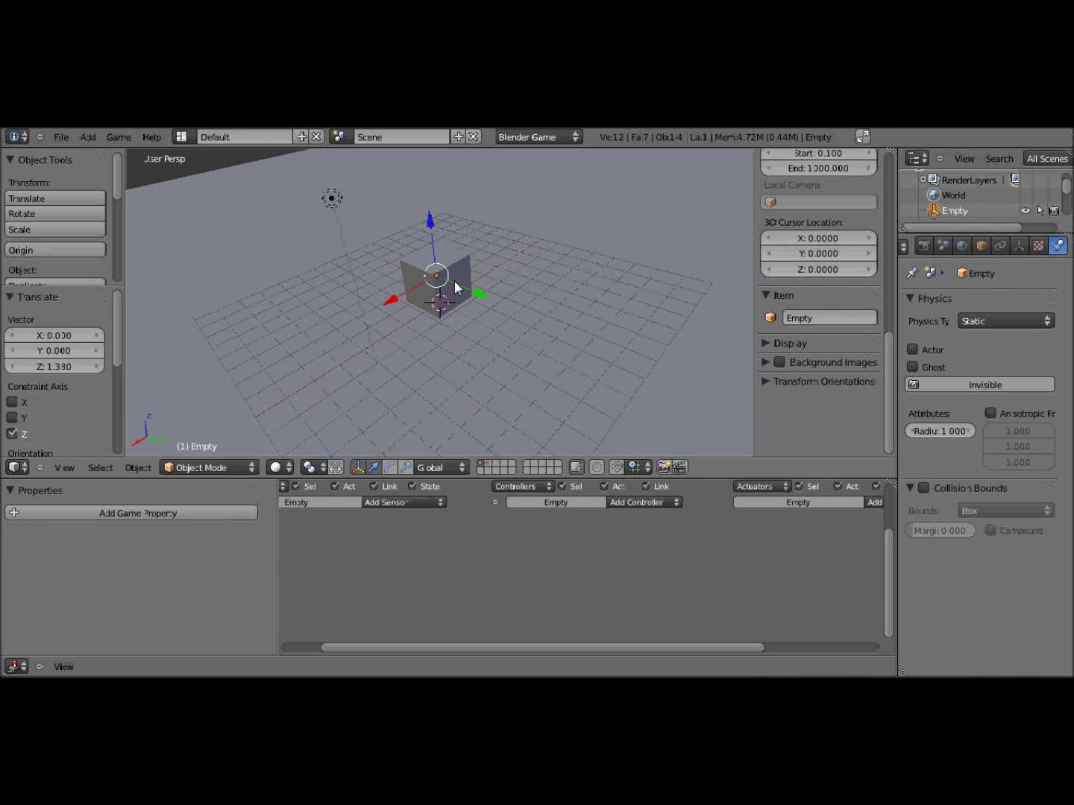
{"action": "key", "text": "g"}
{"action": "key", "text": "y"}
{"action": "left_click", "coordinate": [284, 218]}
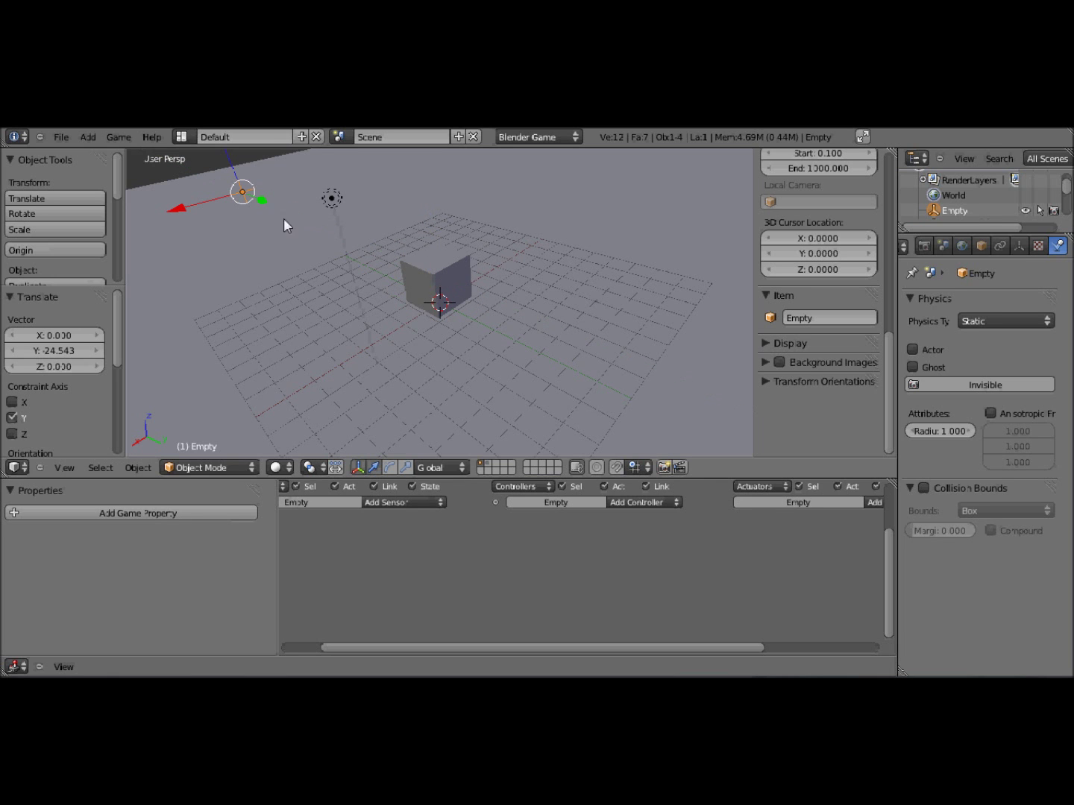
{"action": "middle_click_drag", "start_coordinate": [475, 351], "coordinate": [283, 305]}
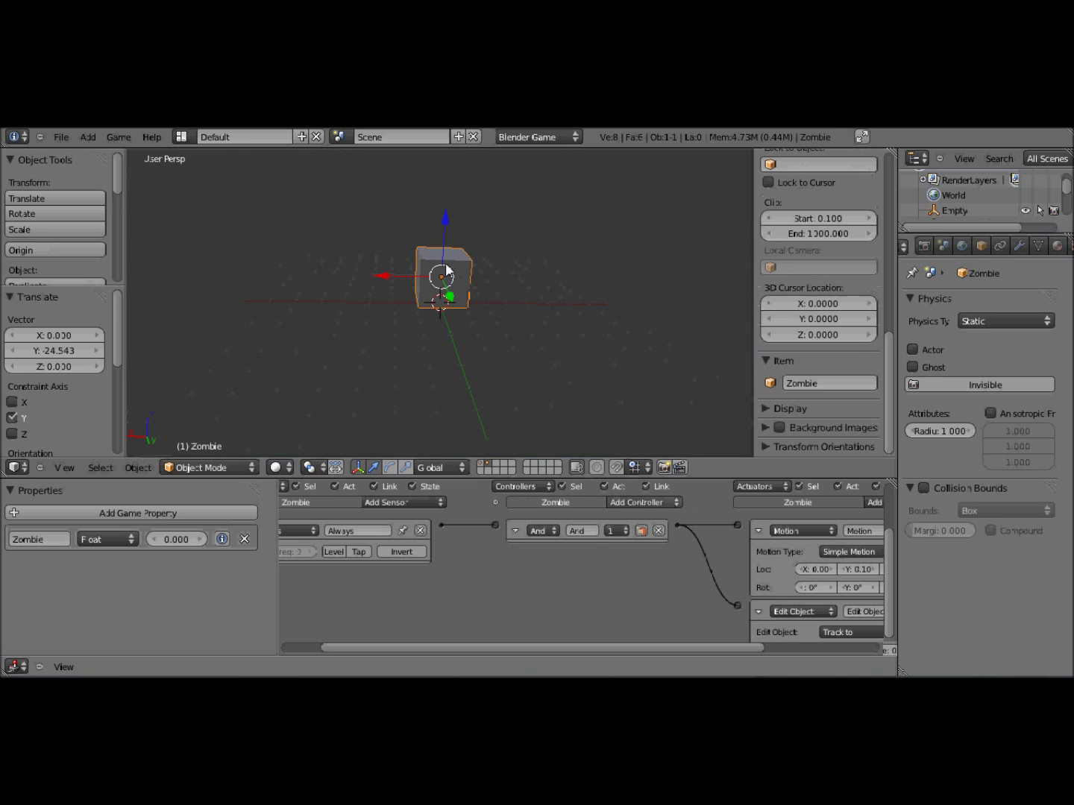
Make the Zombie's physics Dynamic with Actor enabled, and show the ground plane layer again.
{"action": "left_click", "coordinate": [1068, 245]}
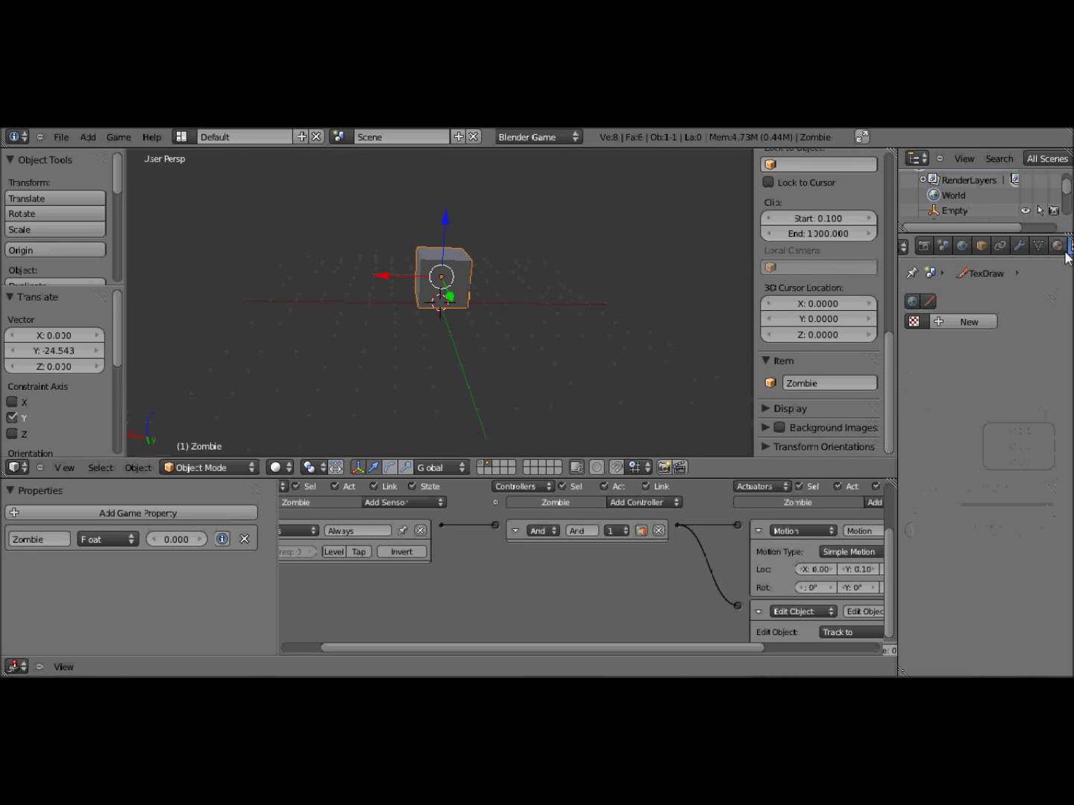
{"action": "left_click", "coordinate": [1057, 245]}
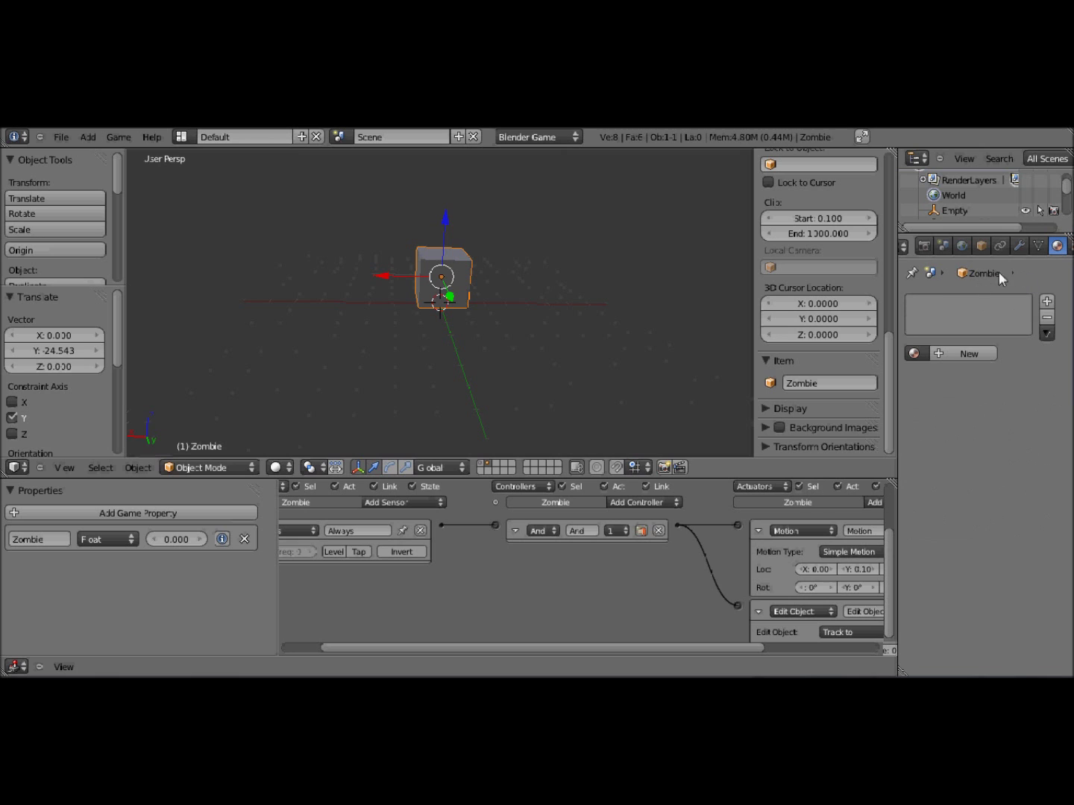
{"action": "scroll", "coordinate": [1056, 246], "scroll_direction": "down", "scroll_amount": 3}
{"action": "left_click", "coordinate": [1056, 246]}
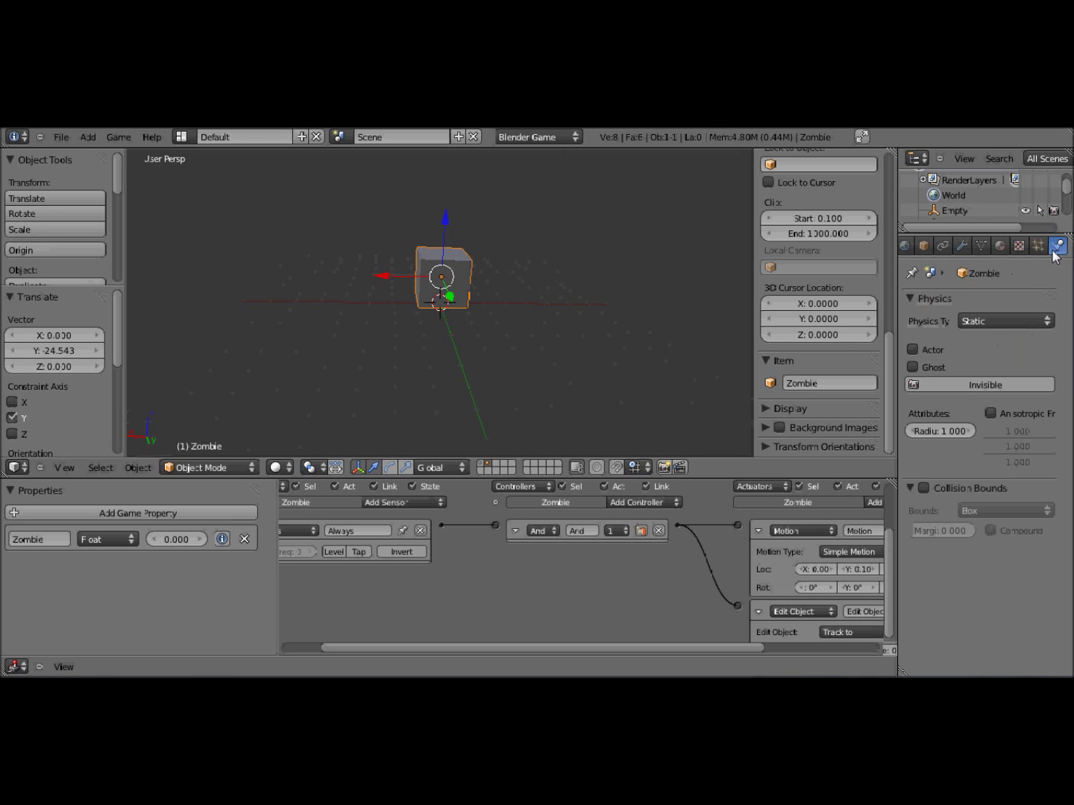
{"action": "left_click", "coordinate": [981, 321]}
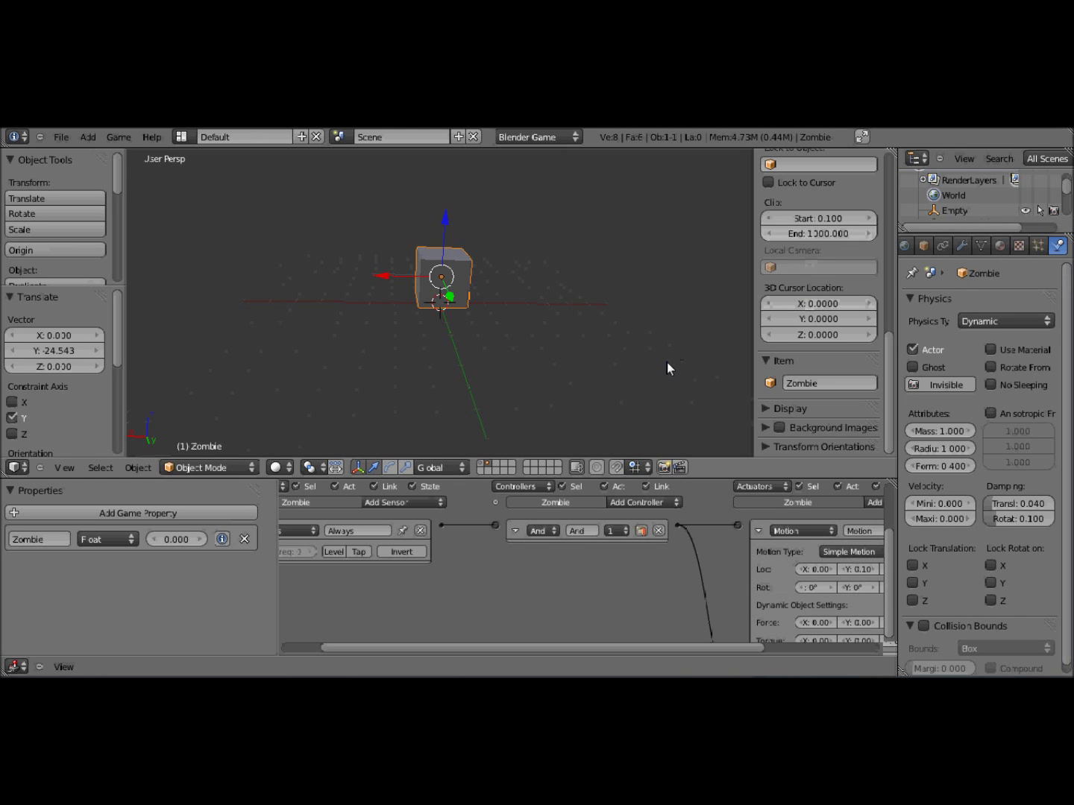
{"action": "left_click", "coordinate": [489, 462]}
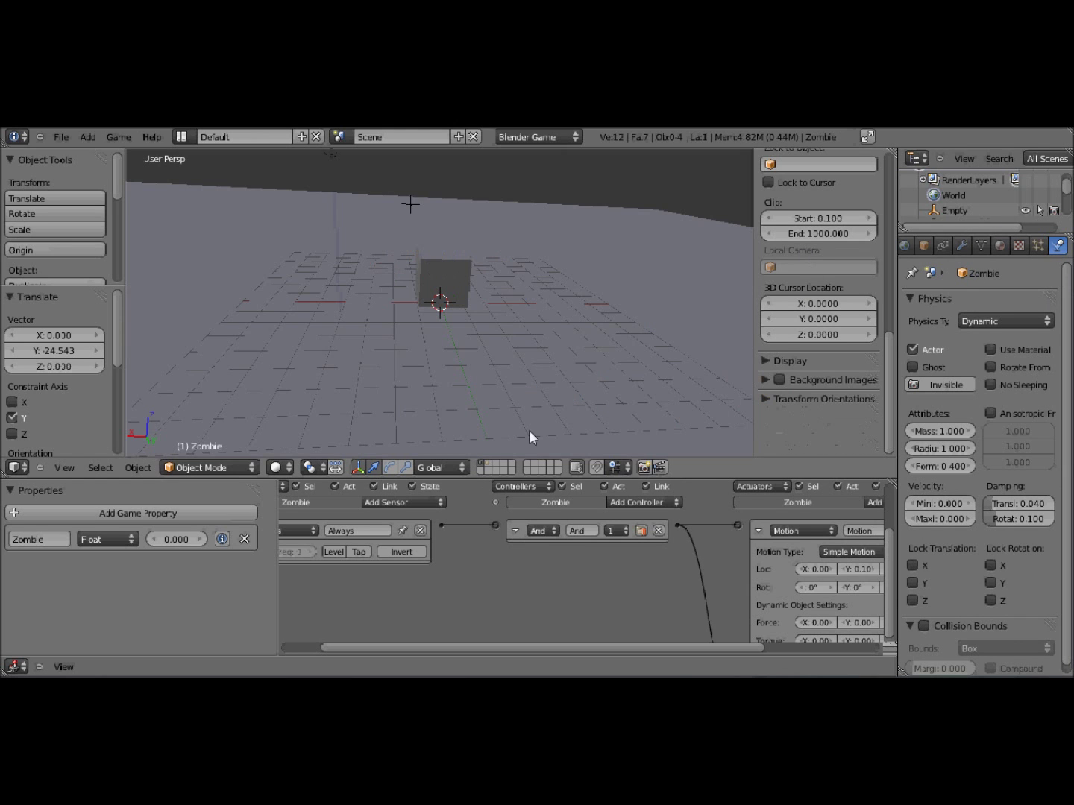
Give the Empty an Always sensor with pulse mode on and frequency 356.
{"action": "right_click", "coordinate": [414, 185]}
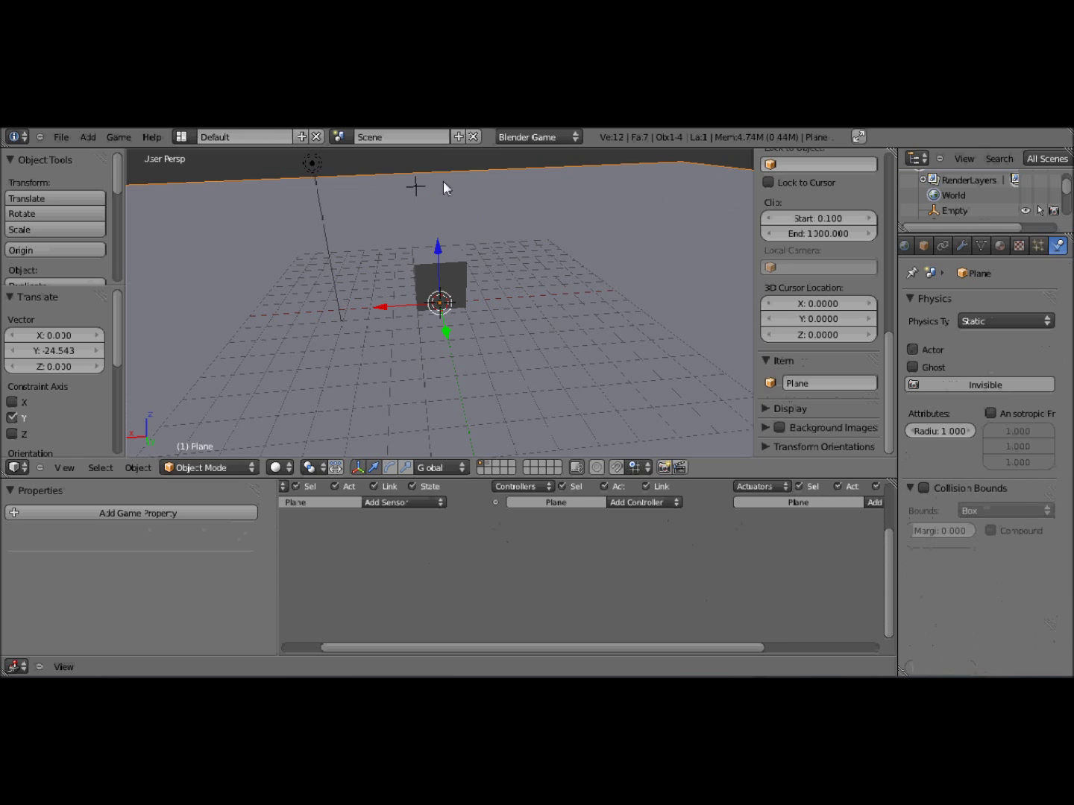
{"action": "middle_click_drag", "start_coordinate": [666, 236], "coordinate": [347, 478]}
{"action": "left_click", "coordinate": [389, 501]}
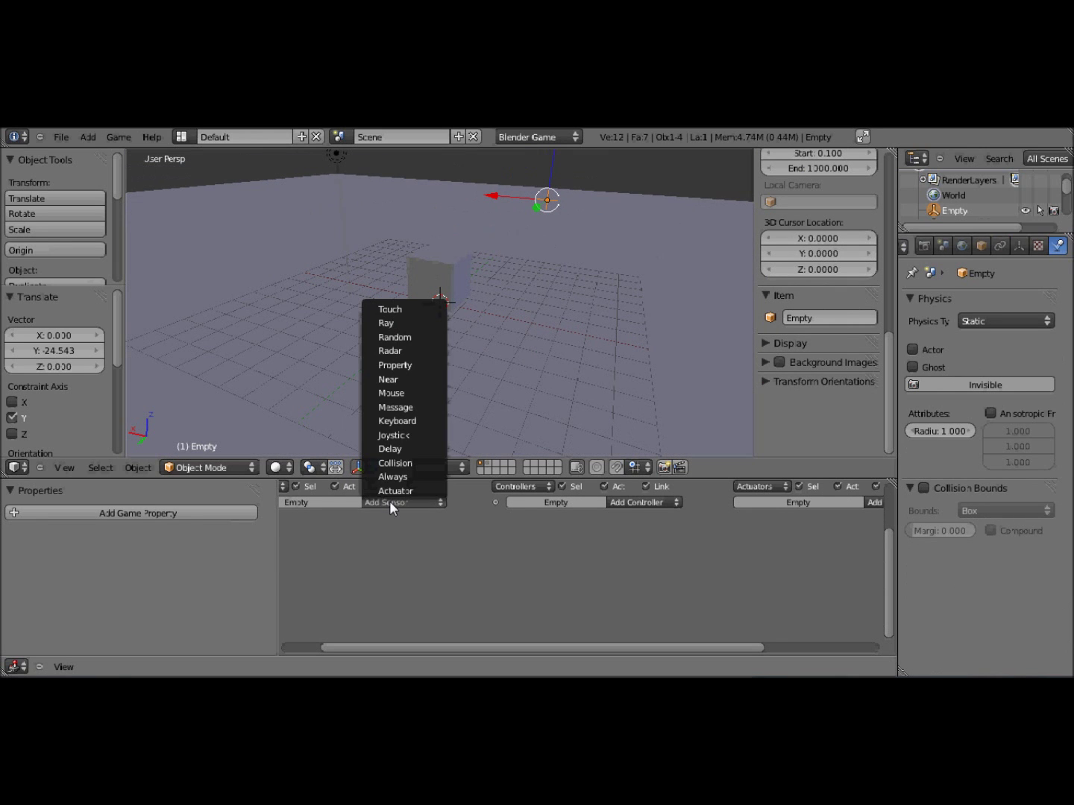
{"action": "left_click", "coordinate": [394, 478]}
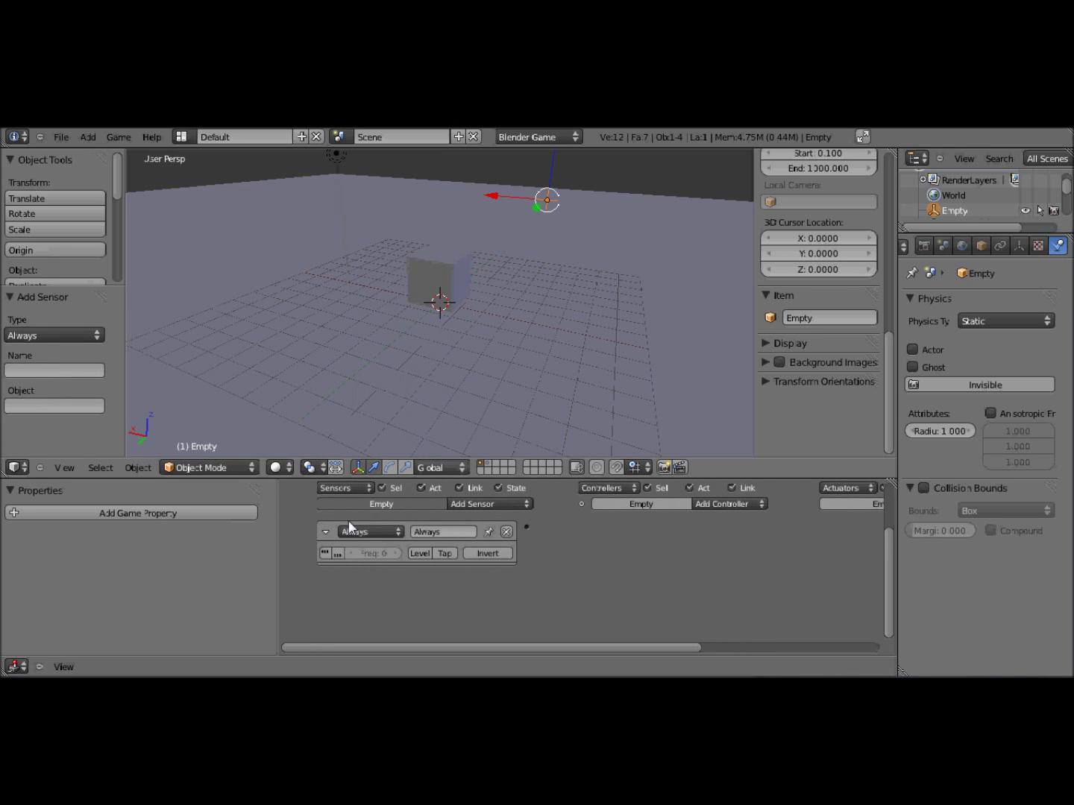
{"action": "left_click", "coordinate": [325, 554]}
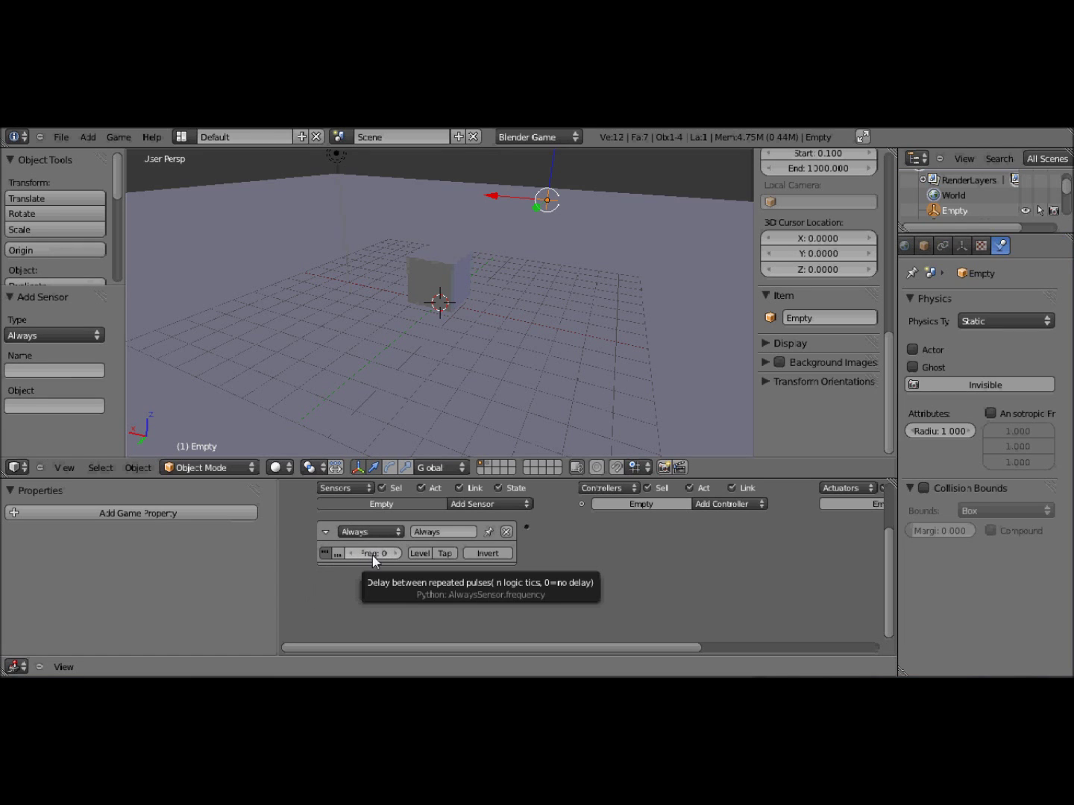
{"action": "left_click_drag", "start_coordinate": [372, 554], "coordinate": [484, 548]}
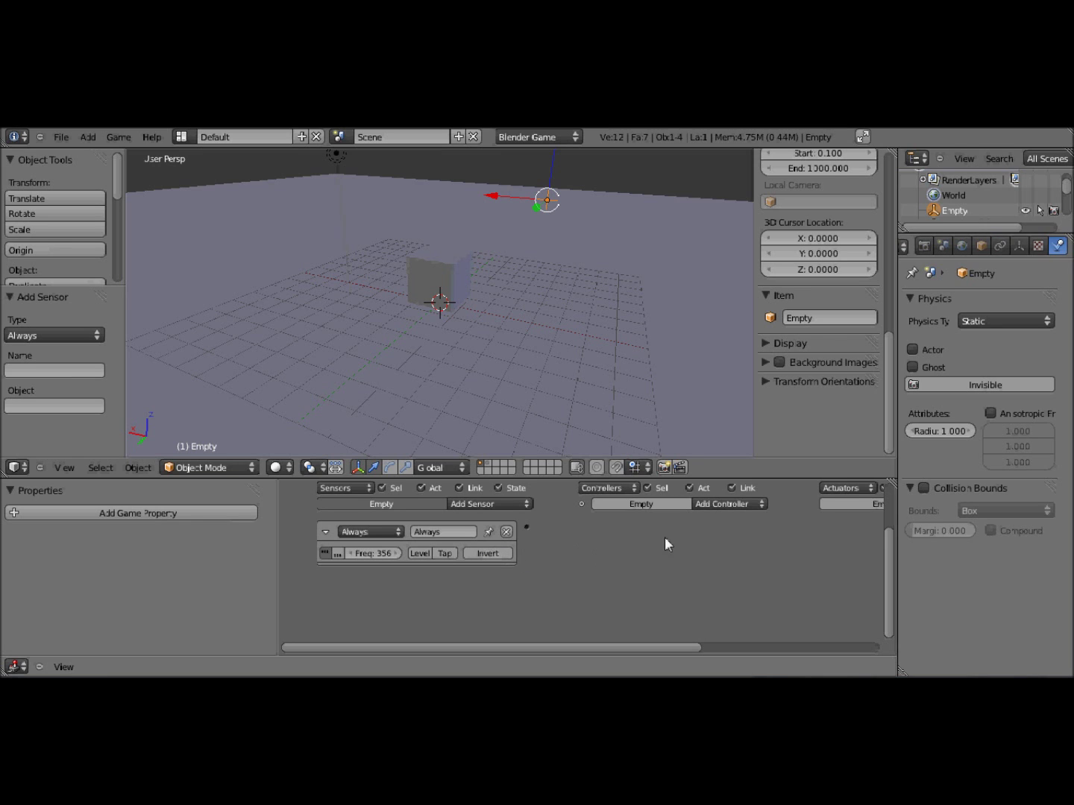
{"action": "middle_click_drag", "start_coordinate": [664, 536], "coordinate": [605, 520]}
Add an And controller and an Edit Object actuator, linking the Always sensor to the controller.
{"action": "left_click", "coordinate": [616, 515]}
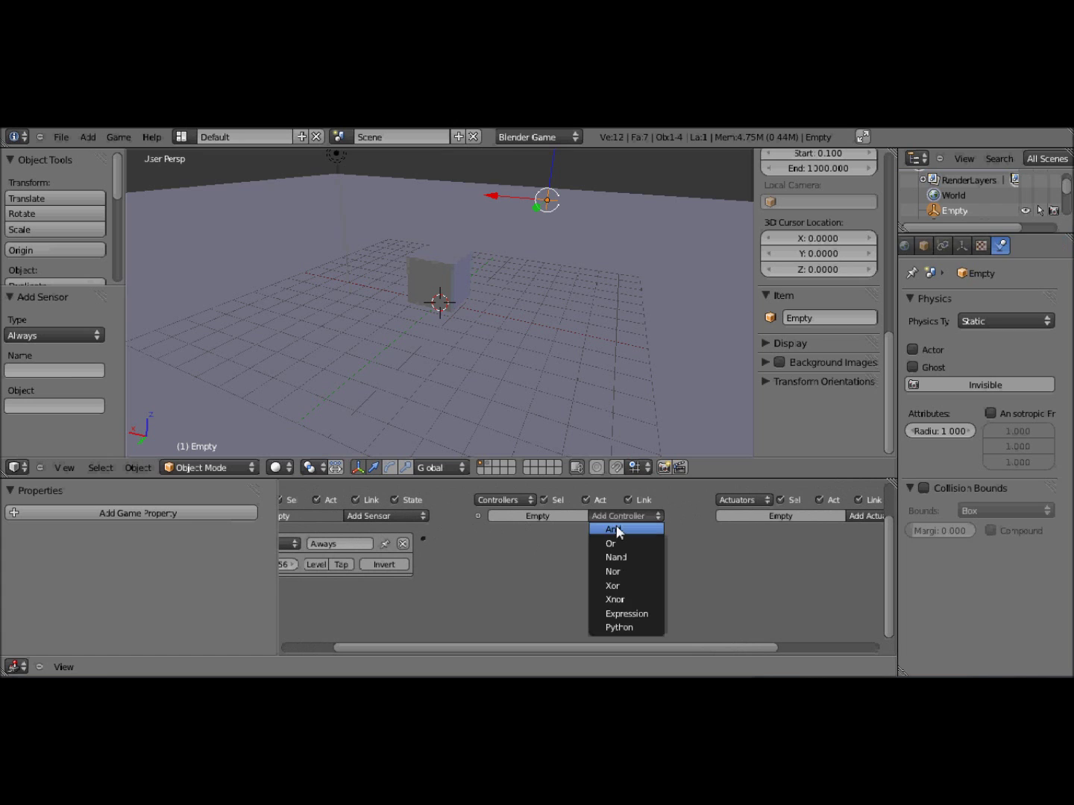
{"action": "left_click", "coordinate": [618, 529]}
{"action": "scroll", "coordinate": [722, 525], "scroll_direction": "right", "scroll_amount": 3, "text": "ctrl"}
{"action": "left_click", "coordinate": [771, 521]}
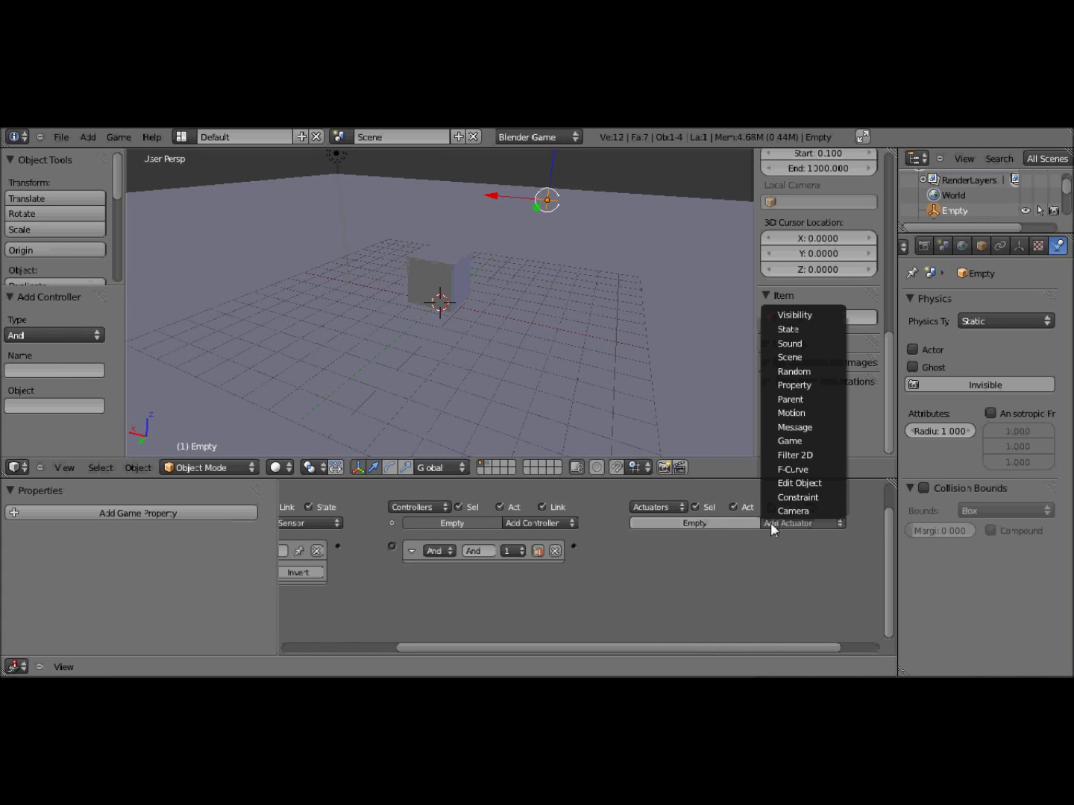
{"action": "left_click", "coordinate": [784, 480]}
{"action": "scroll", "coordinate": [521, 546], "scroll_direction": "left", "scroll_amount": 3, "text": "ctrl"}
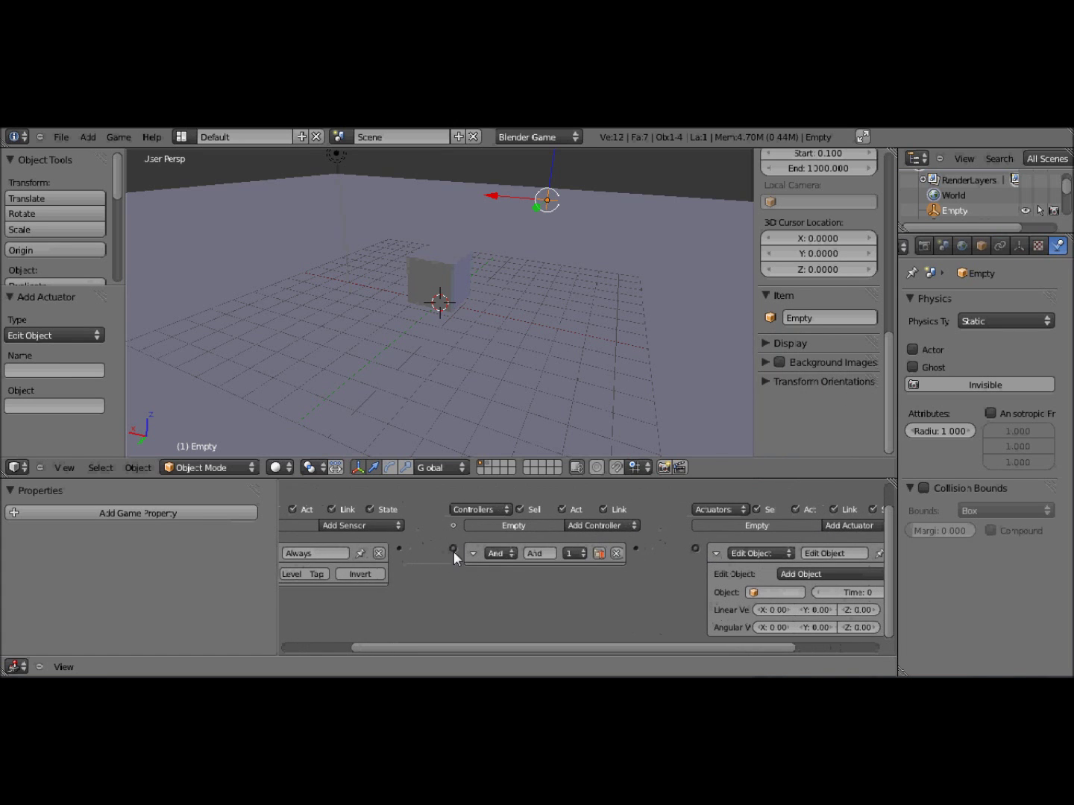
{"action": "left_click_drag", "start_coordinate": [453, 546], "coordinate": [454, 548]}
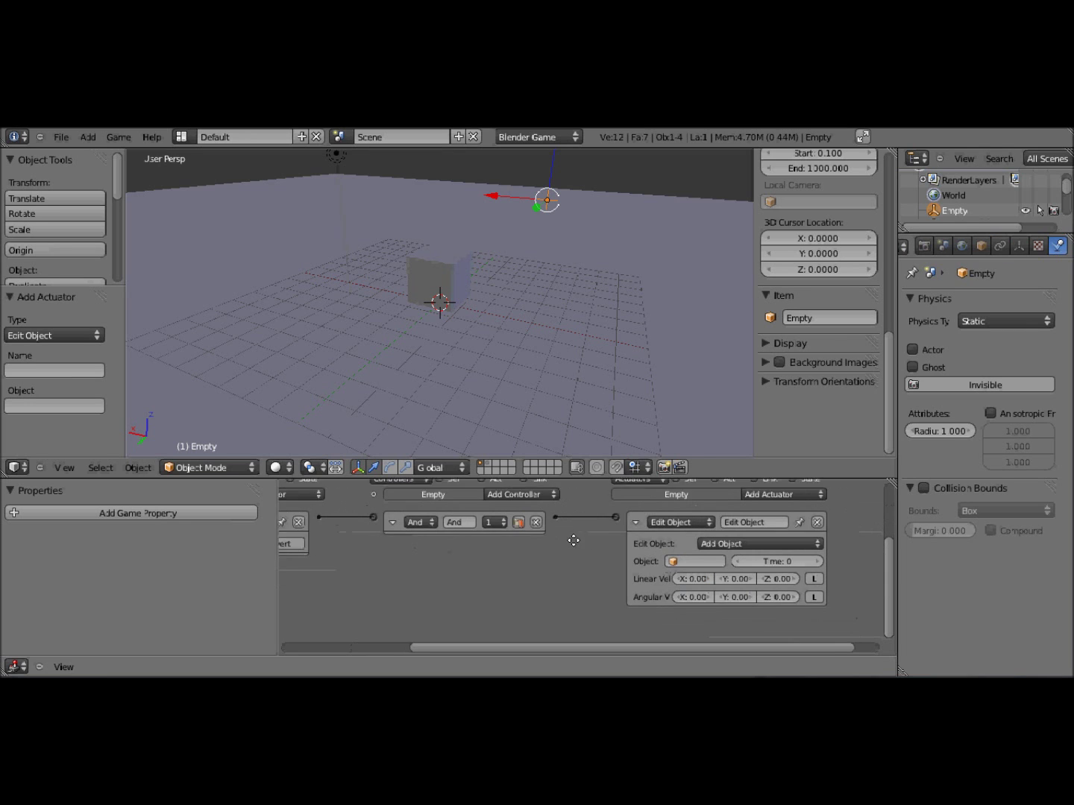
Set the Edit Object actuator to add the Zombie object and run the game.
{"action": "scroll", "coordinate": [596, 545], "scroll_direction": "right", "scroll_amount": 4, "text": "ctrl"}
{"action": "scroll", "coordinate": [596, 544], "scroll_direction": "down", "scroll_amount": 2}
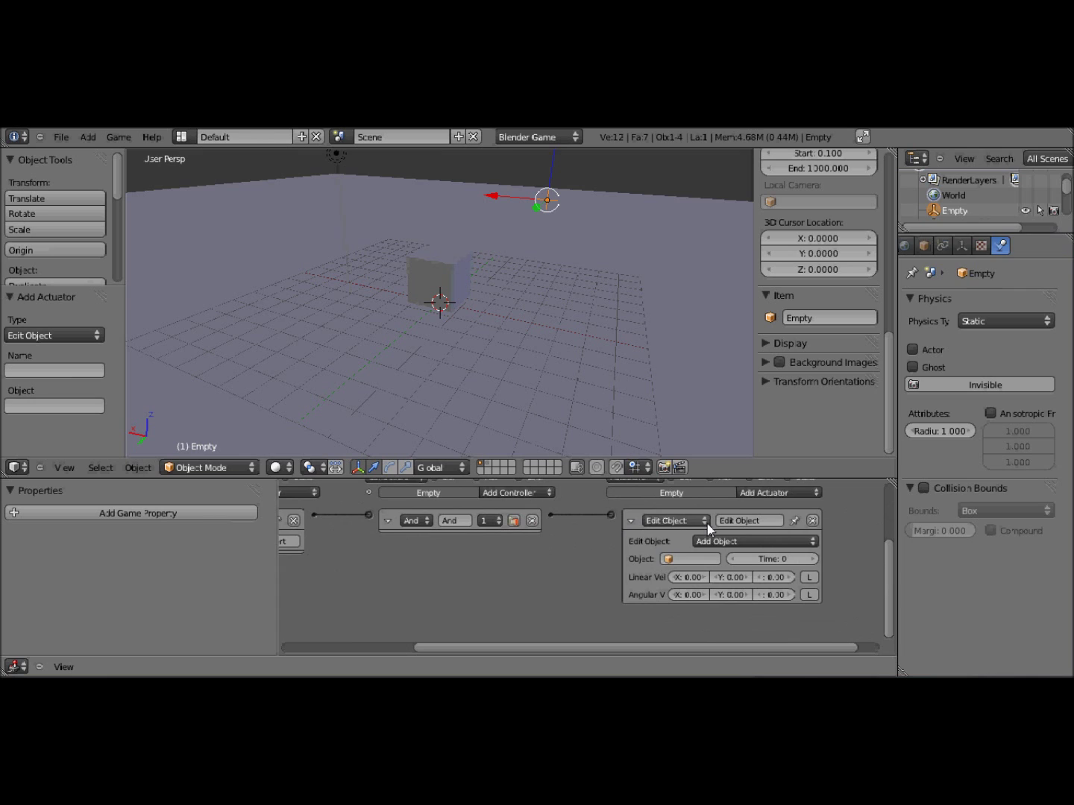
{"action": "left_click", "coordinate": [690, 559]}
{"action": "left_click", "coordinate": [676, 479]}
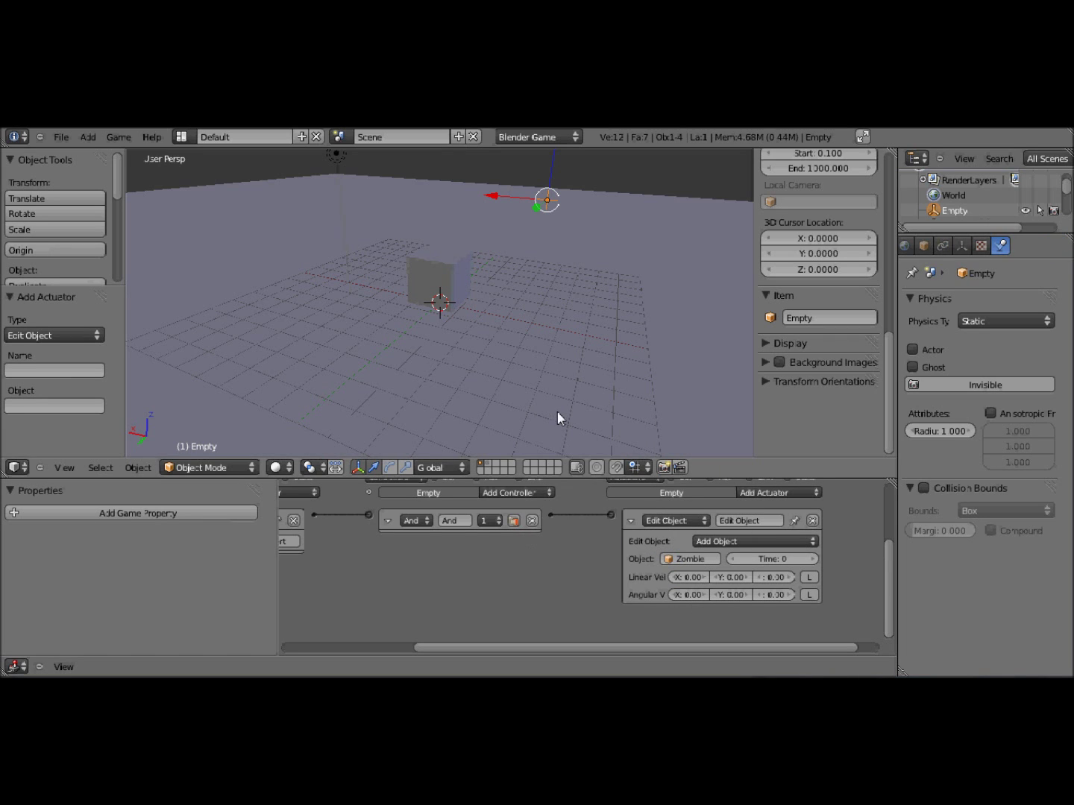
{"action": "key", "text": "p"}
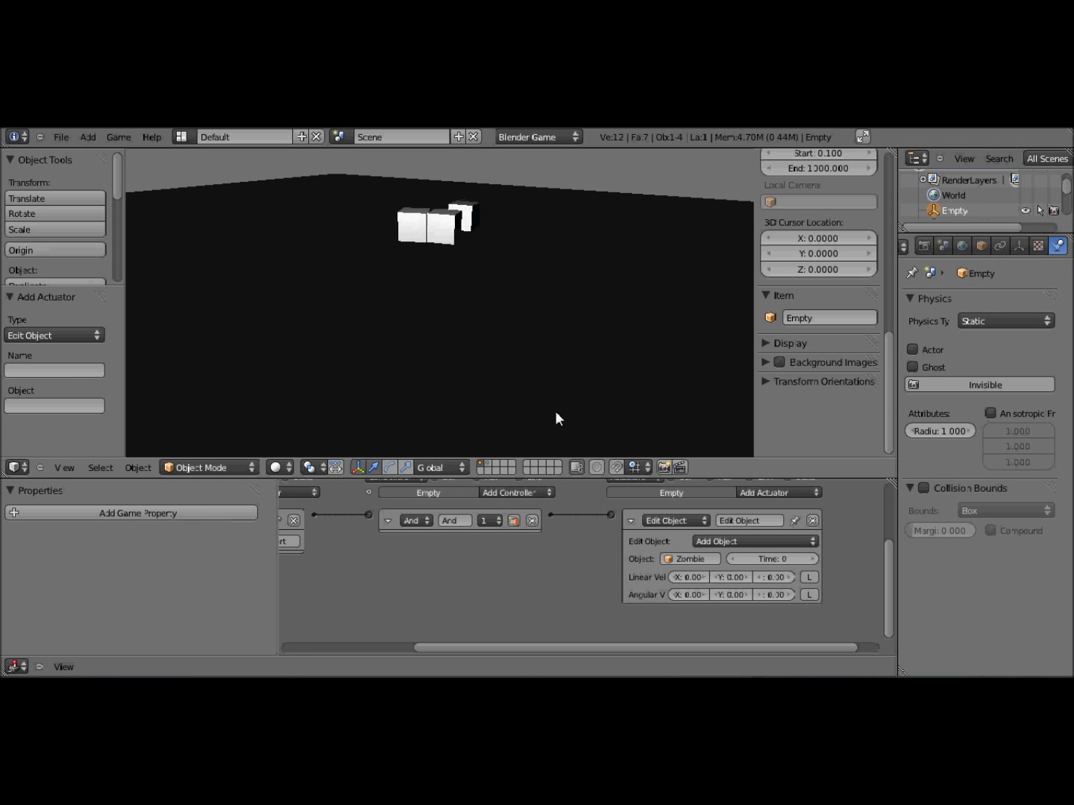
Stop the game and raise the Always sensor's frequency to slow Zombie spawning.
{"action": "key", "text": "Escape"}
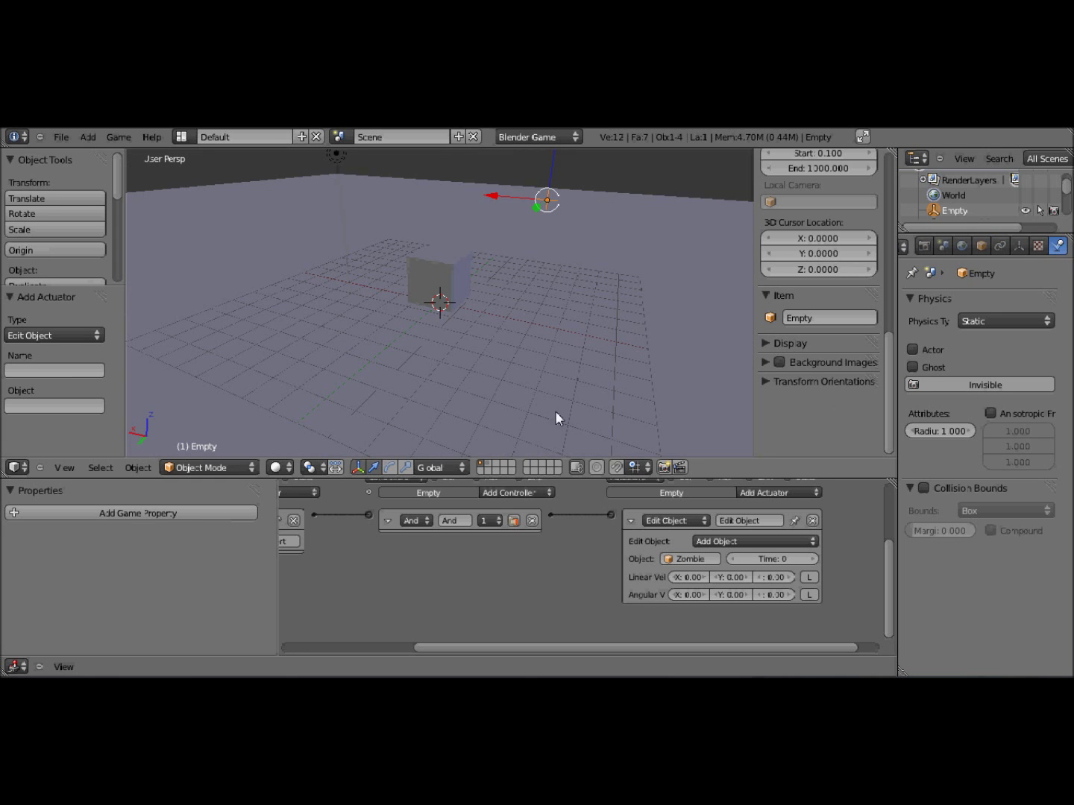
{"action": "scroll", "coordinate": [365, 563], "scroll_direction": "left", "scroll_amount": 5, "text": "ctrl"}
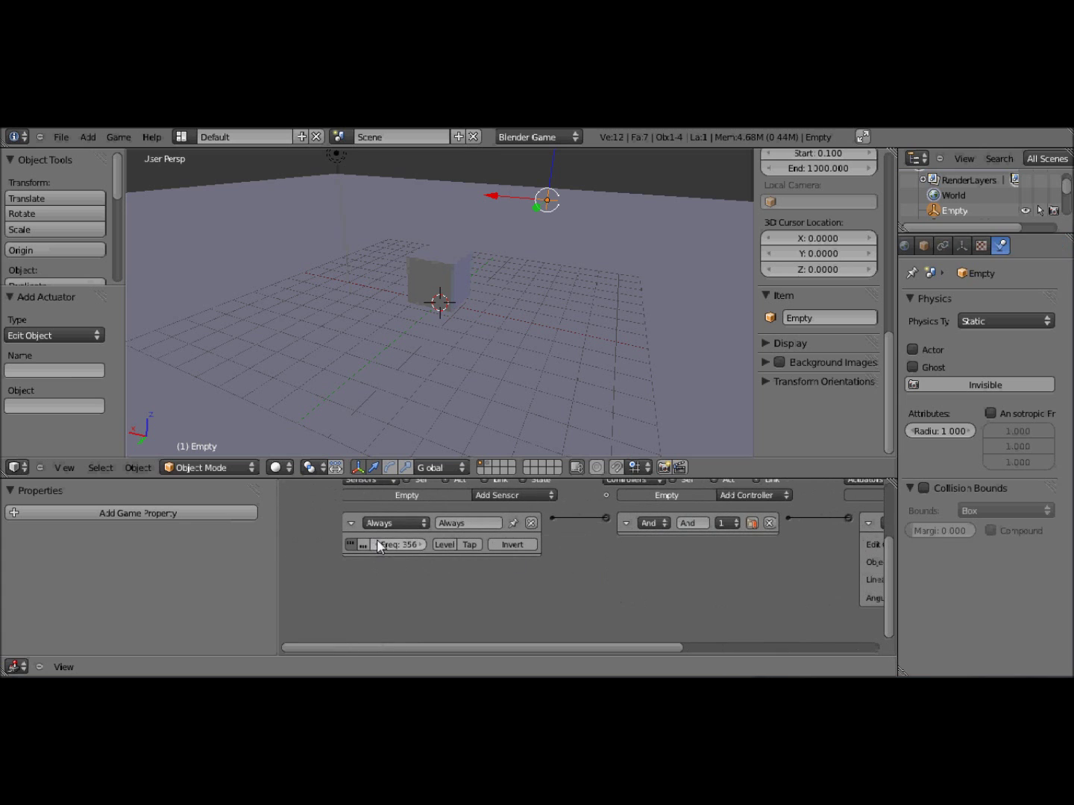
{"action": "left_click_drag", "start_coordinate": [432, 545], "coordinate": [742, 543]}
{"action": "middle_click_drag", "start_coordinate": [741, 543], "coordinate": [574, 577]}
Collapse the sensor, controller and actuator bricks, test-run the game, then show only the Zombie's layer.
{"action": "scroll", "coordinate": [370, 547], "scroll_direction": "left", "scroll_amount": 3, "text": "ctrl"}
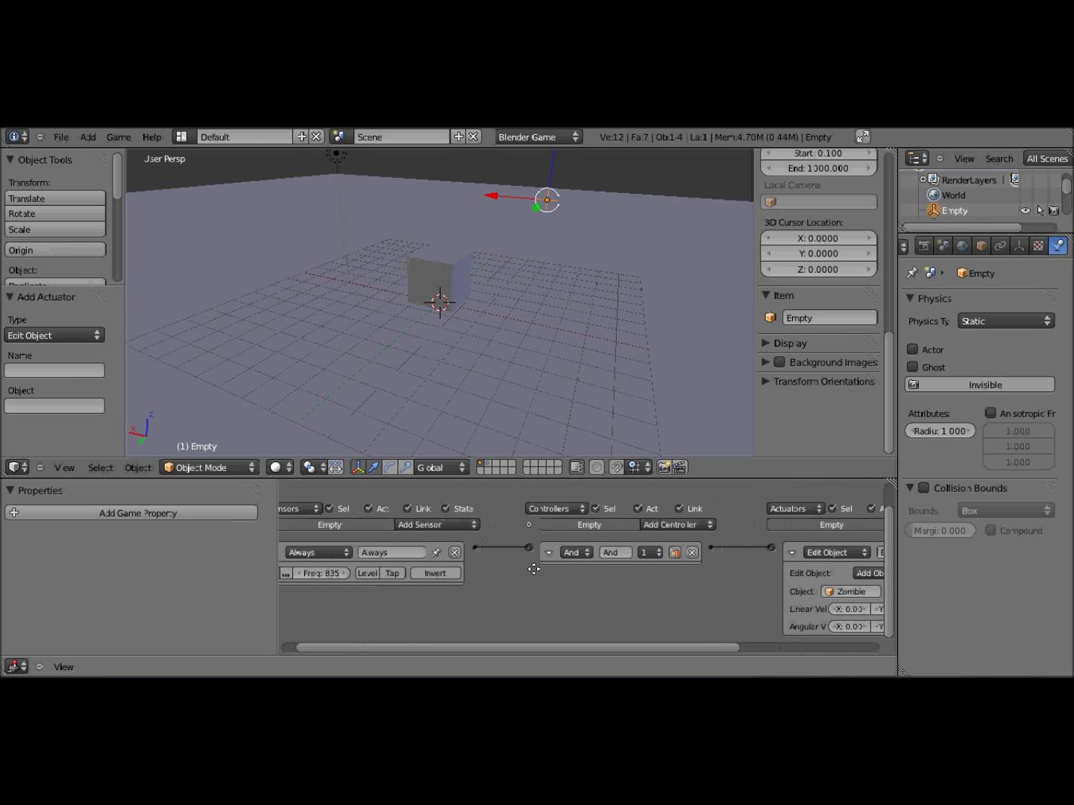
{"action": "left_click", "coordinate": [284, 554]}
{"action": "left_click", "coordinate": [558, 552]}
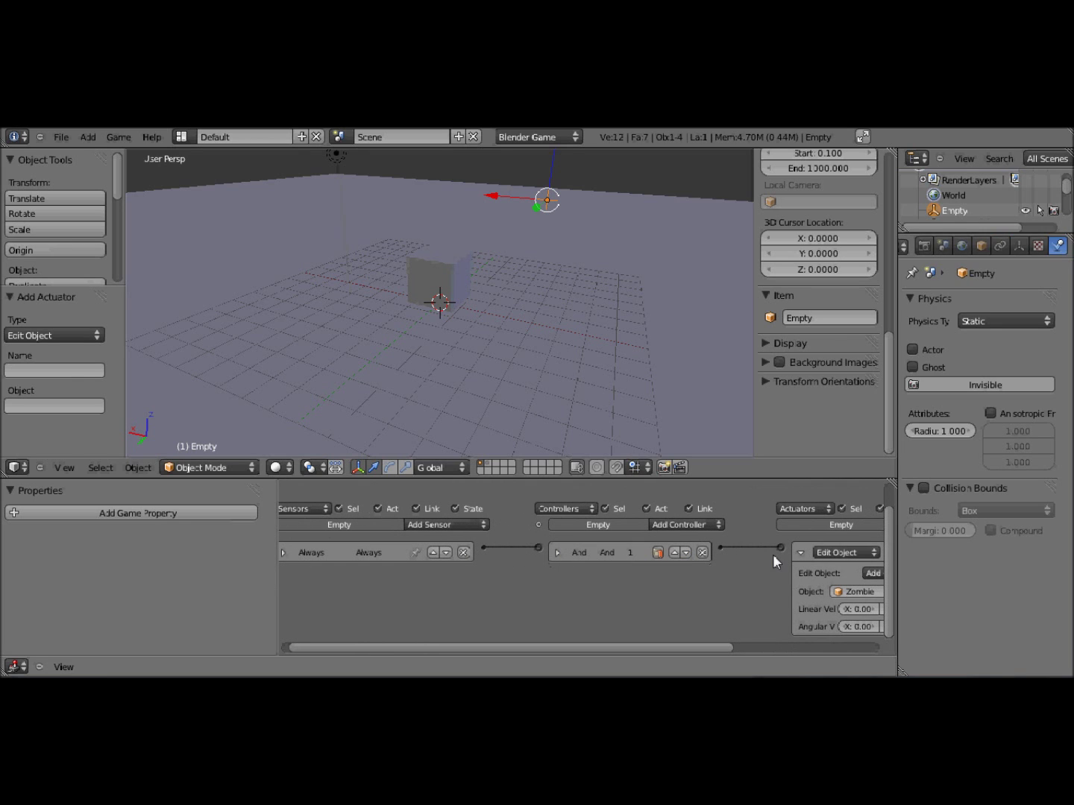
{"action": "left_click", "coordinate": [800, 552]}
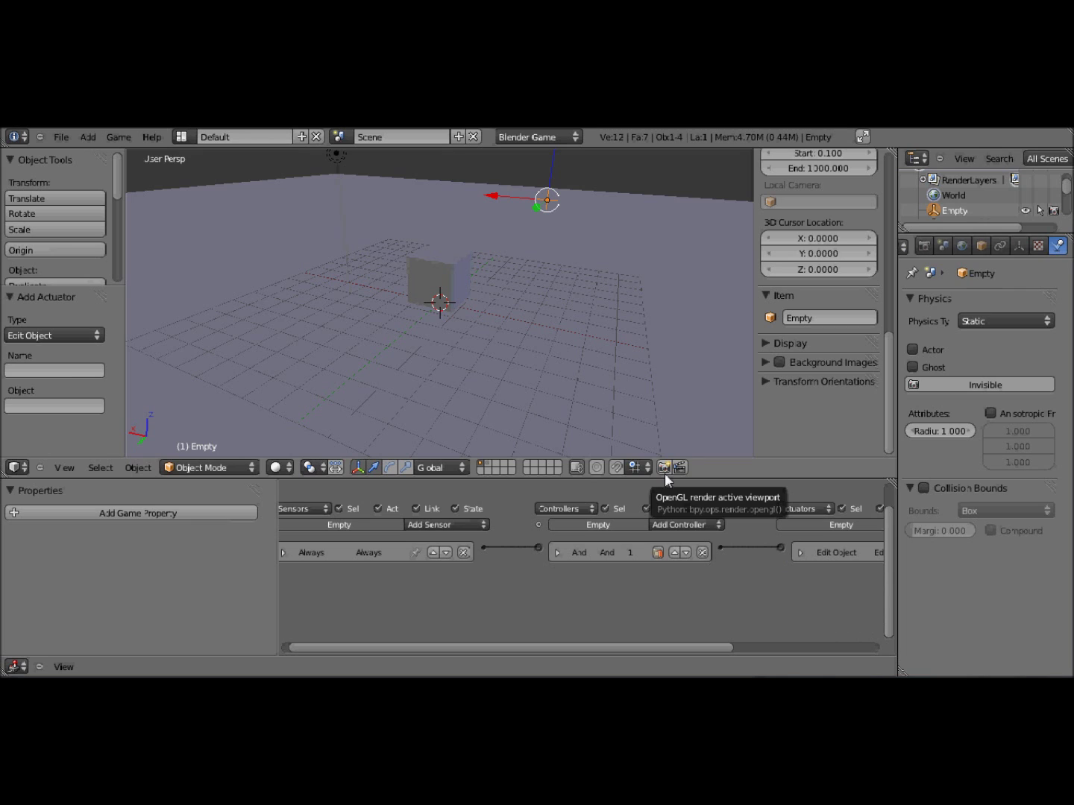
{"action": "key", "text": "p"}
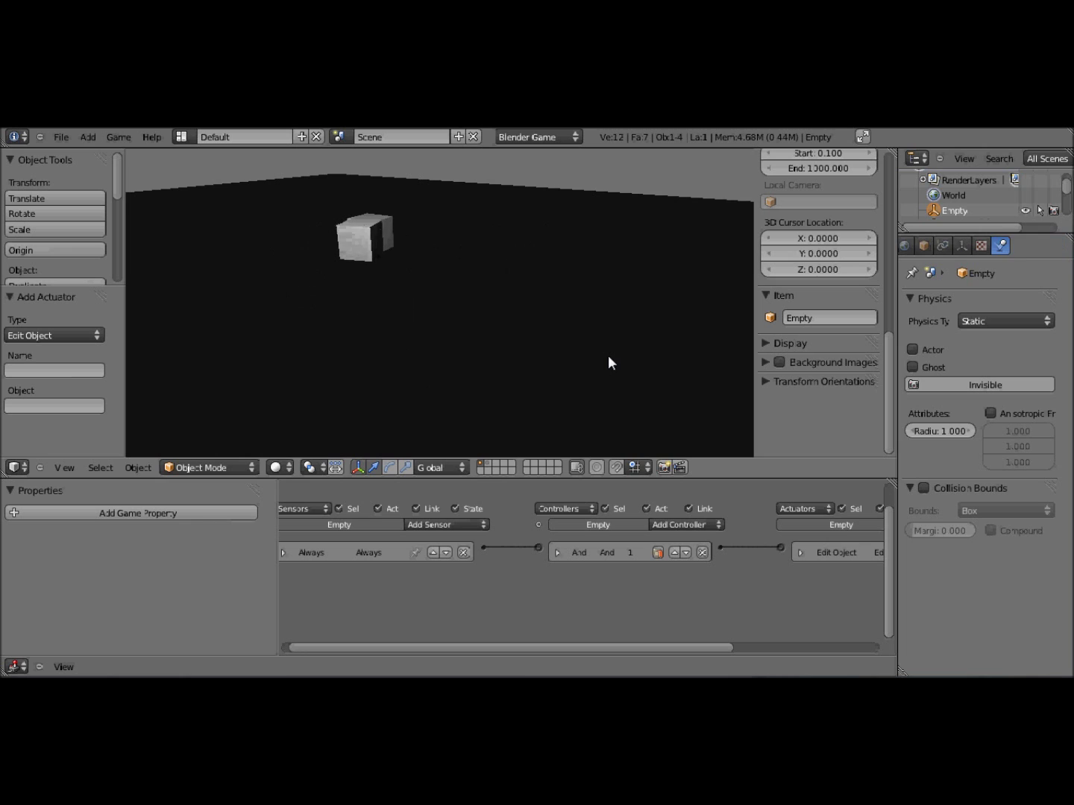
{"action": "key", "text": "Escape"}
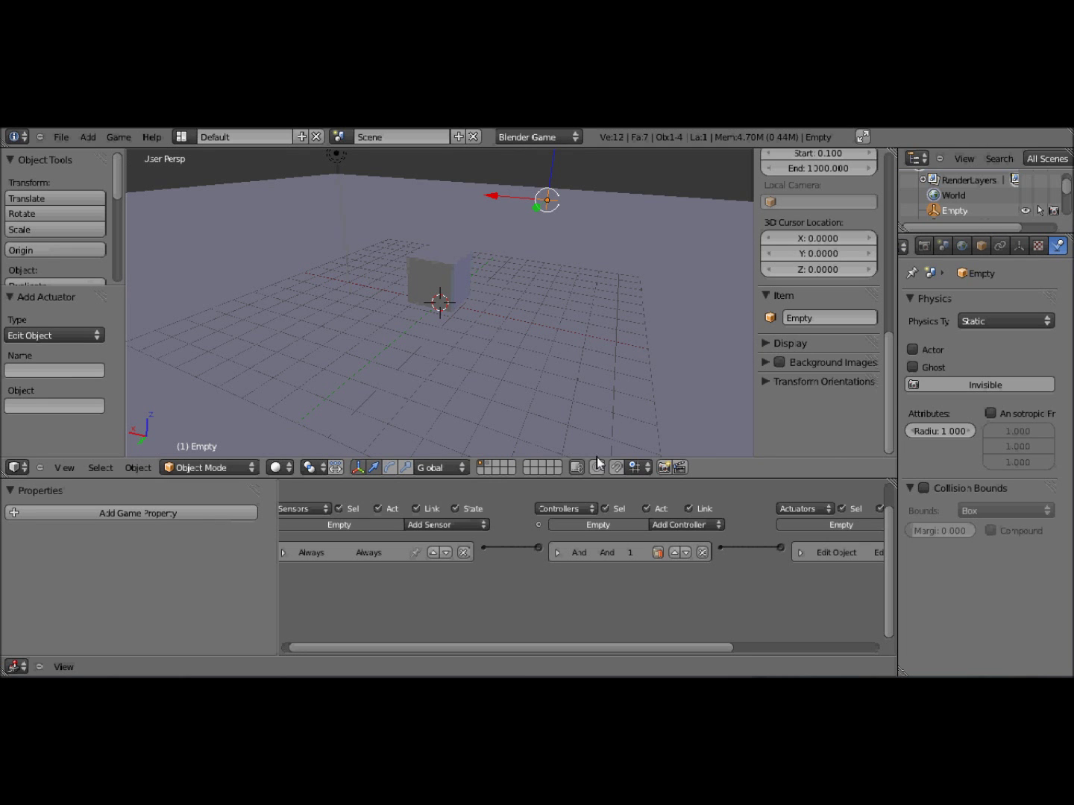
{"action": "left_click", "coordinate": [488, 467]}
Add an icosphere, move it along X beside the cube and scale it to 0.176.
{"action": "key", "text": "shift+a"}
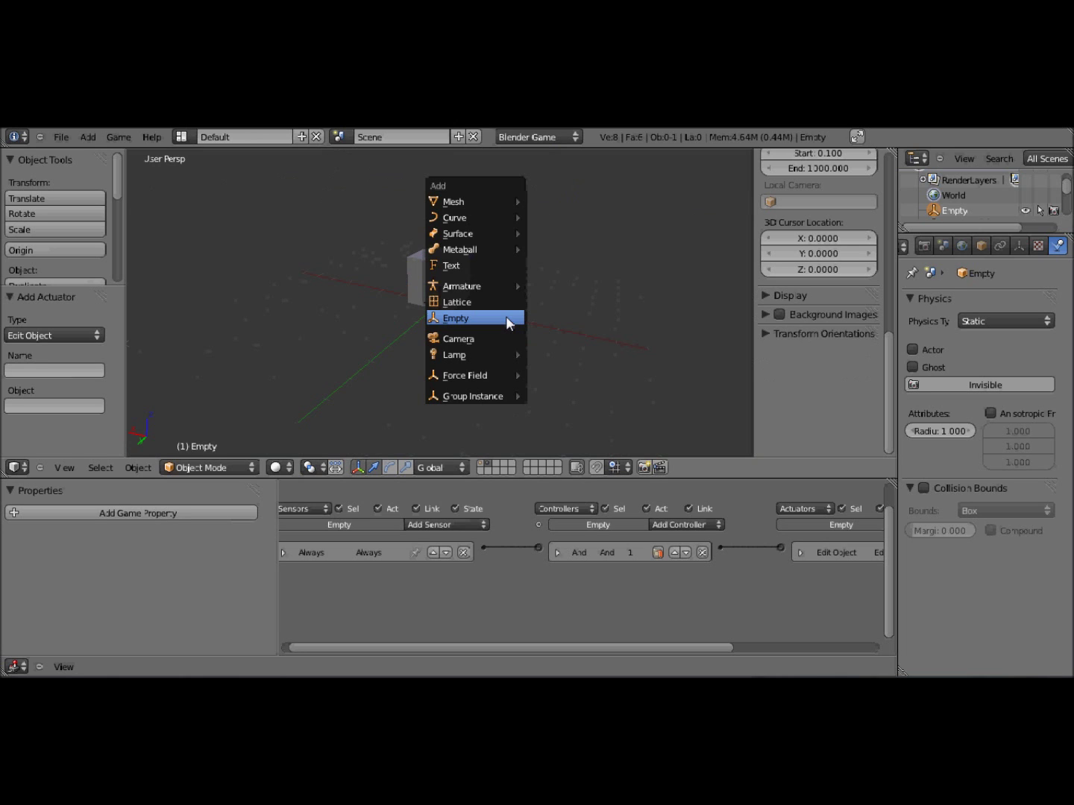
{"action": "mouse_move", "coordinate": [480, 202]}
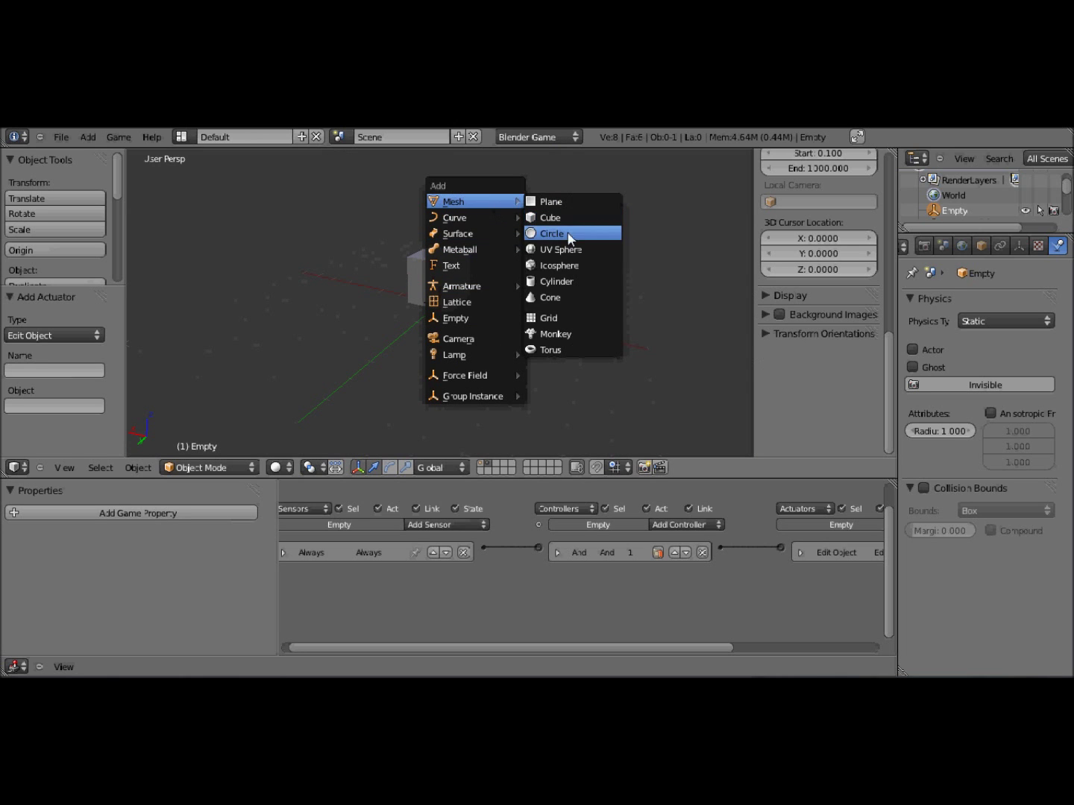
{"action": "left_click", "coordinate": [563, 265]}
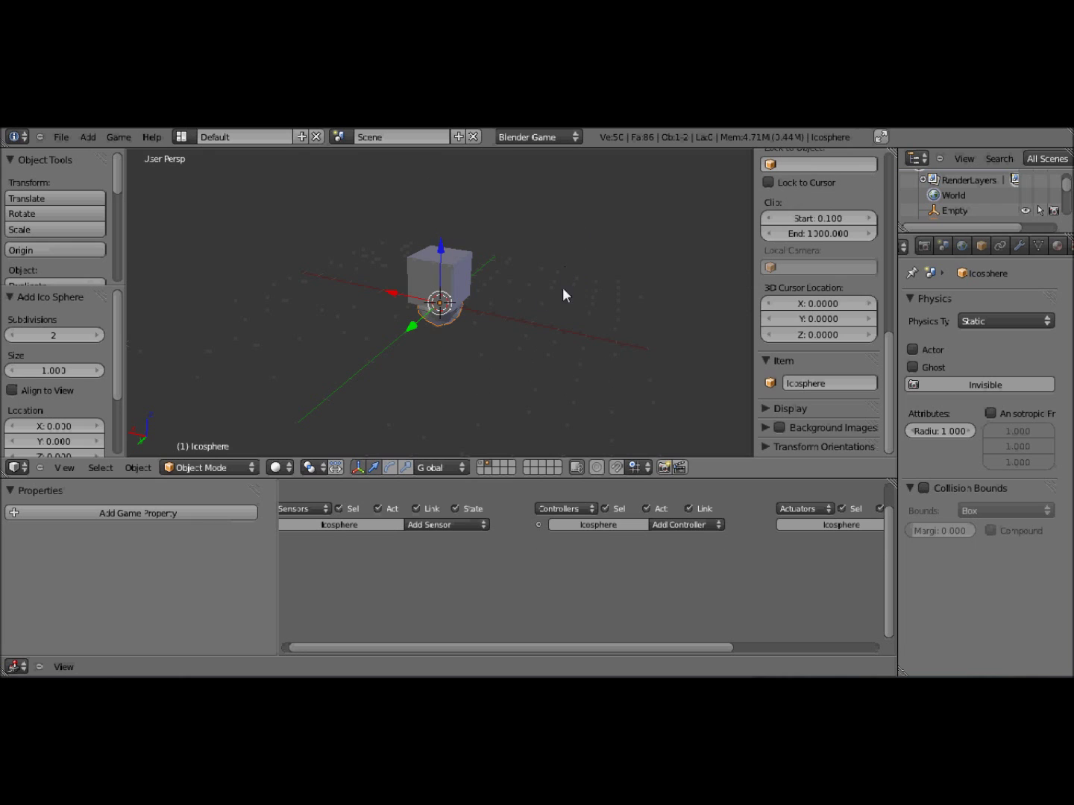
{"action": "left_click_drag", "start_coordinate": [440, 247], "coordinate": [439, 254]}
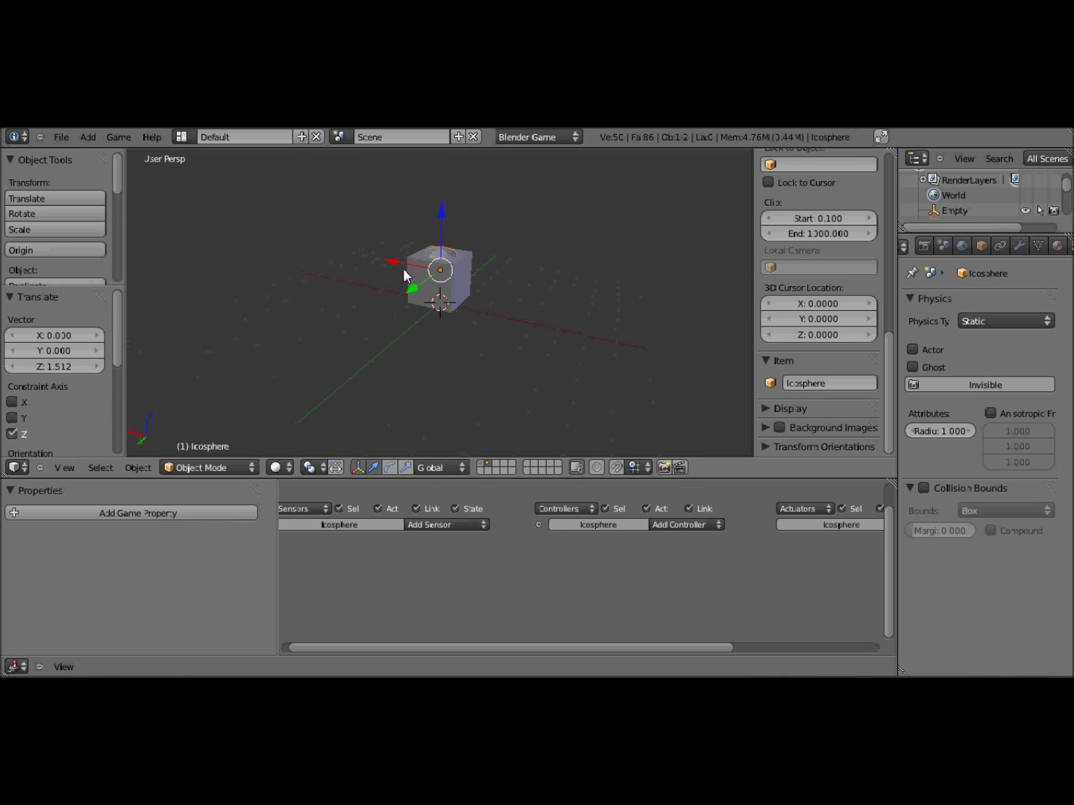
{"action": "key", "text": "g"}
{"action": "key", "text": "x"}
{"action": "left_click", "coordinate": [547, 275]}
{"action": "key", "text": "s"}
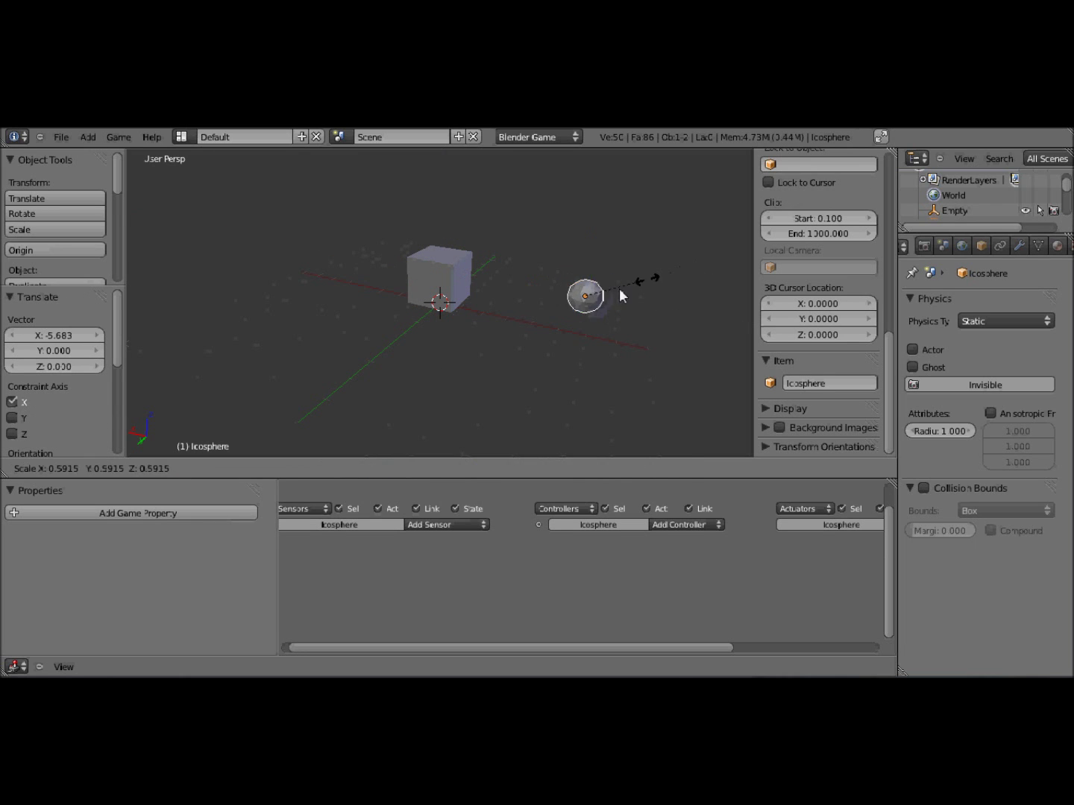
{"action": "left_click", "coordinate": [604, 295]}
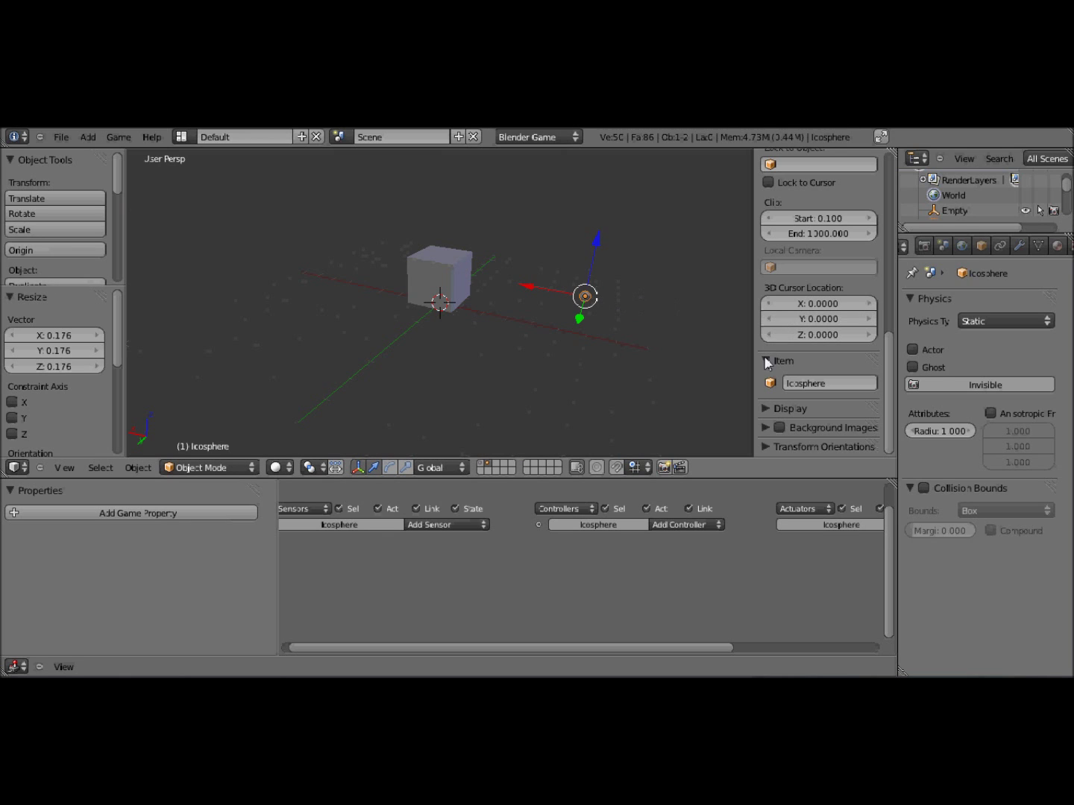
Name the icosphere 'Bullet' and give it a Float game property named 'Bullet'.
{"action": "key", "text": "BackSpace"}
{"action": "key", "text": "Return"}
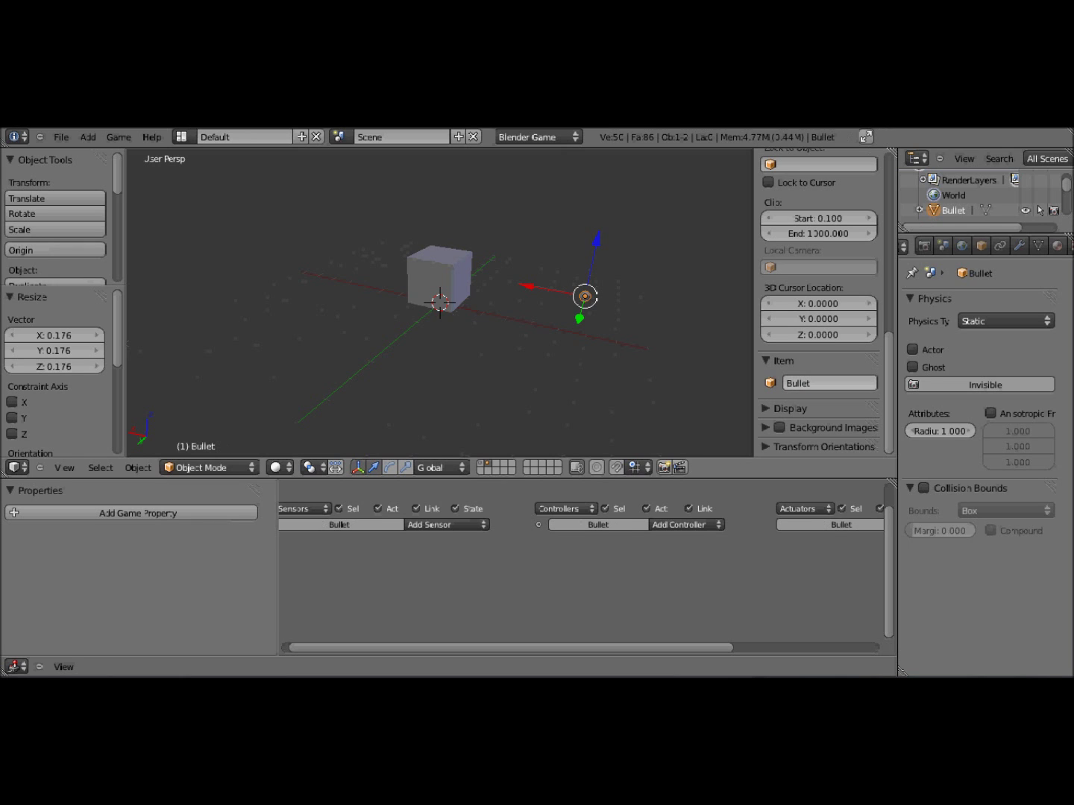
{"action": "left_click", "coordinate": [211, 512]}
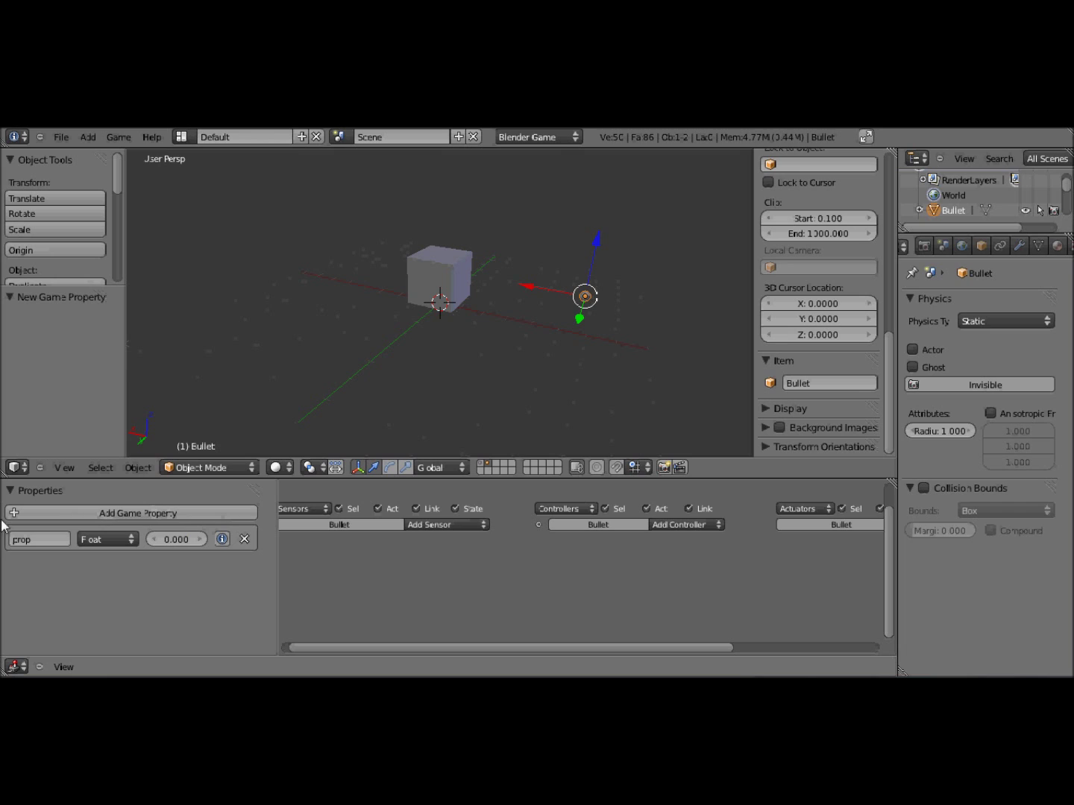
{"action": "left_click", "coordinate": [54, 540]}
{"action": "key", "text": "BackSpace"}
{"action": "key", "text": "Return"}
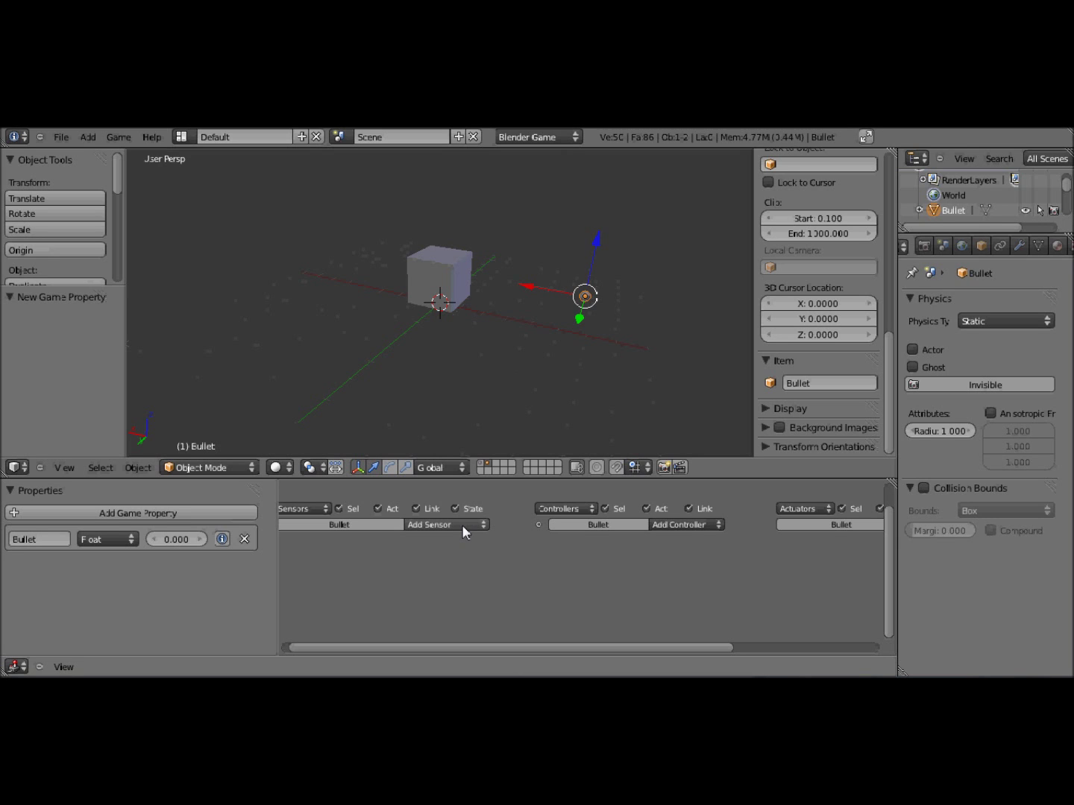
{"action": "right_click", "coordinate": [442, 282]}
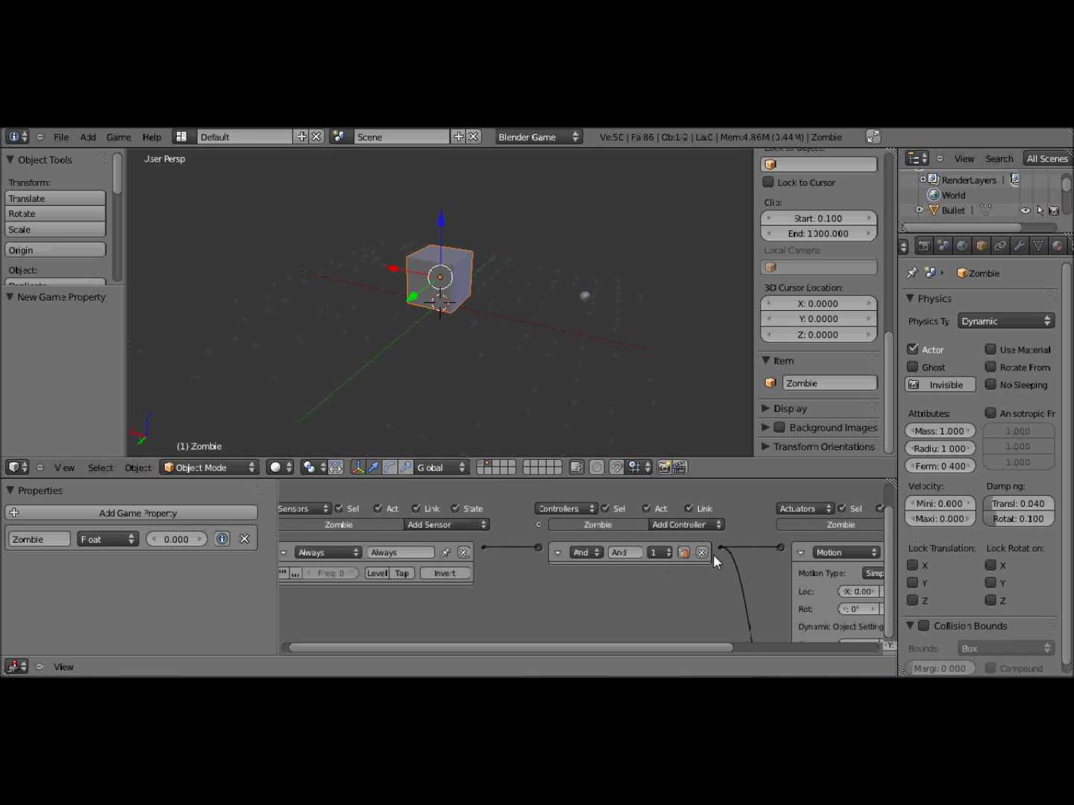
Collapse the Zombie's existing Motion, Edit Object, And and Always logic bricks.
{"action": "left_click", "coordinate": [783, 552]}
{"action": "left_click", "coordinate": [781, 574]}
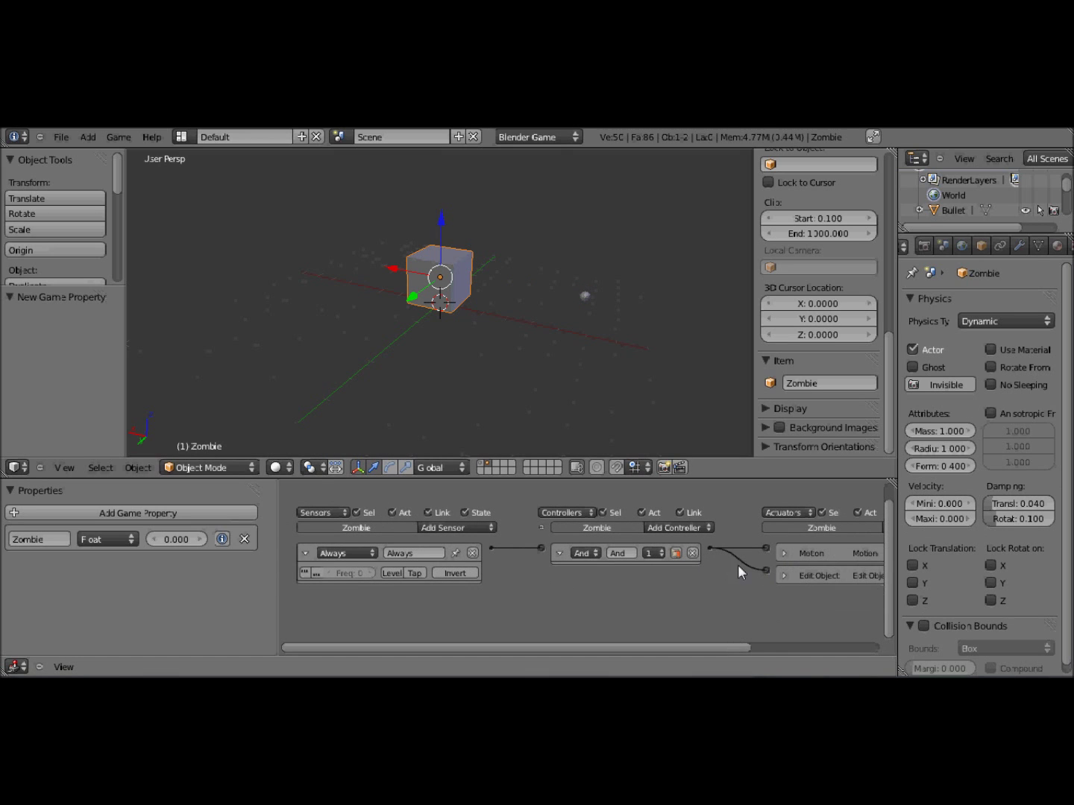
{"action": "left_click", "coordinate": [561, 553]}
{"action": "left_click", "coordinate": [304, 554]}
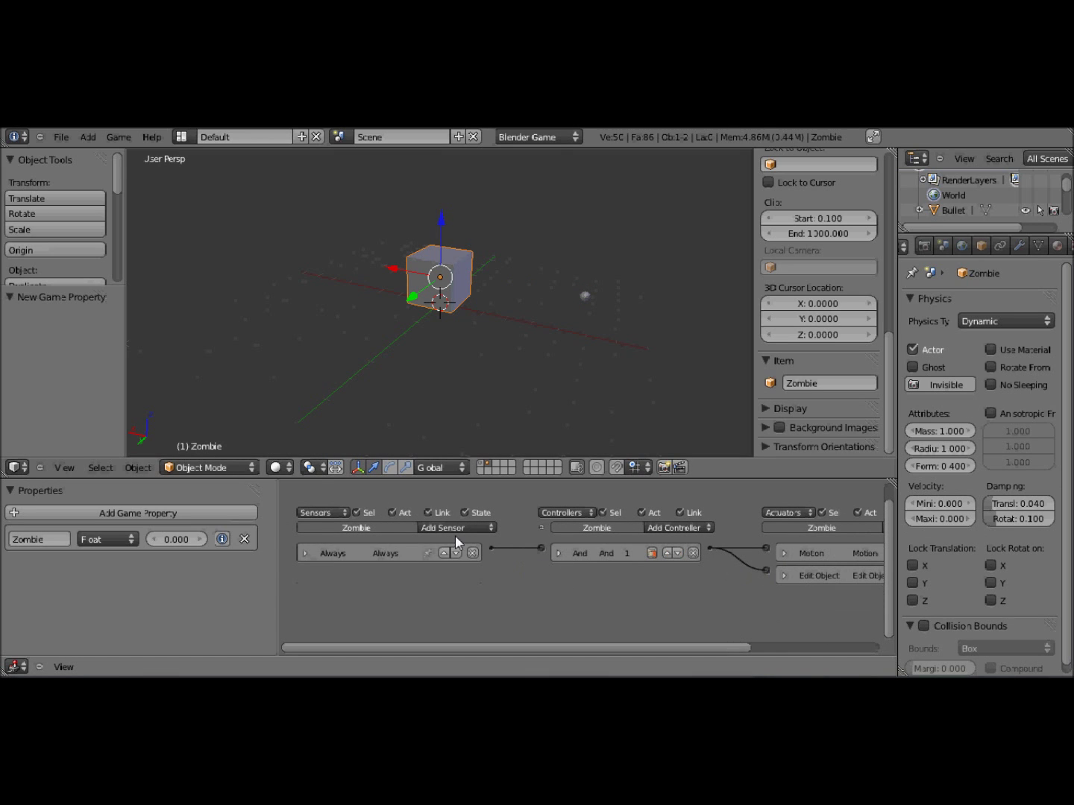
Add a Collision sensor to the Zombie that detects the property Bullet.
{"action": "left_click", "coordinate": [491, 527]}
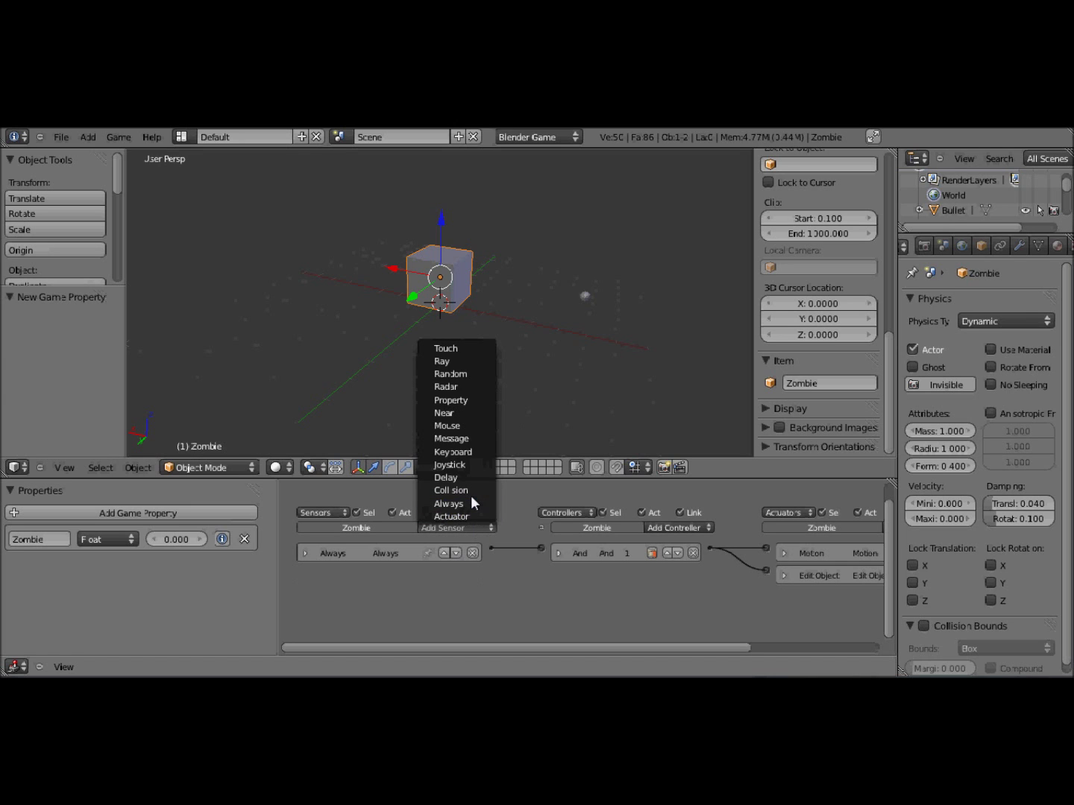
{"action": "left_click", "coordinate": [471, 491]}
{"action": "middle_click_drag", "start_coordinate": [552, 593], "coordinate": [588, 554]}
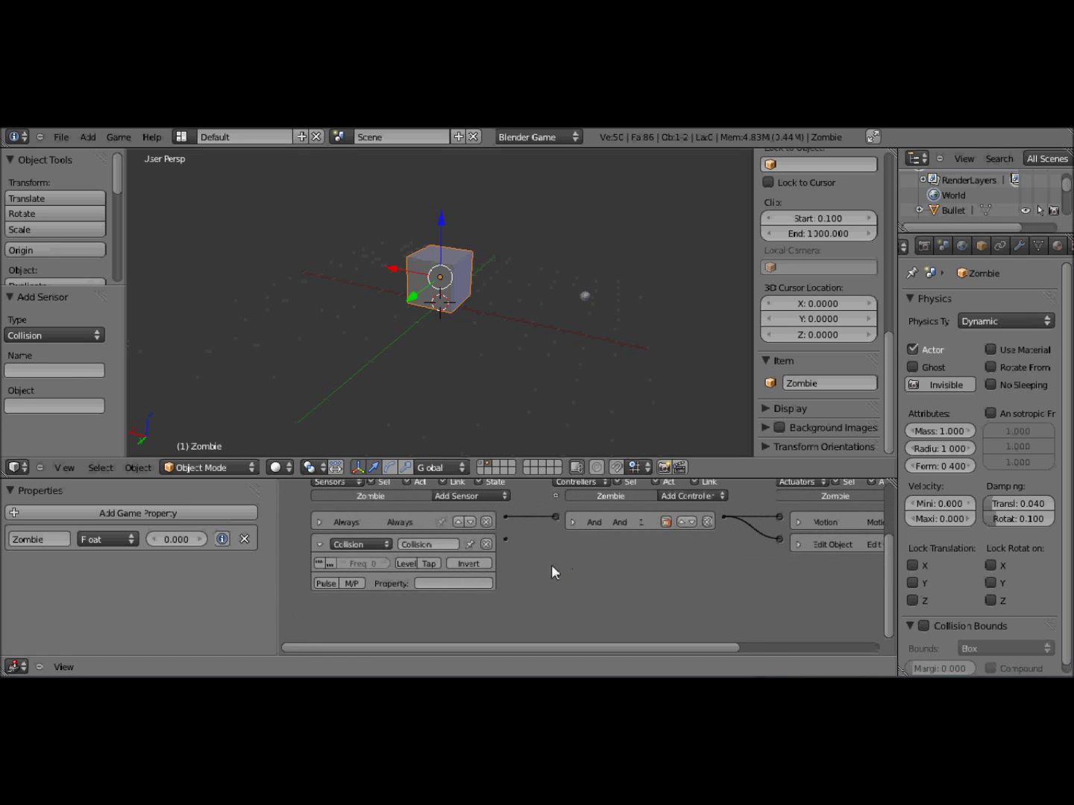
{"action": "left_click", "coordinate": [423, 589]}
{"action": "type", "text": "Bullet"}
{"action": "key", "text": "Return"}
Add a second And controller and an Edit Object actuator named kill.
{"action": "left_click", "coordinate": [691, 495]}
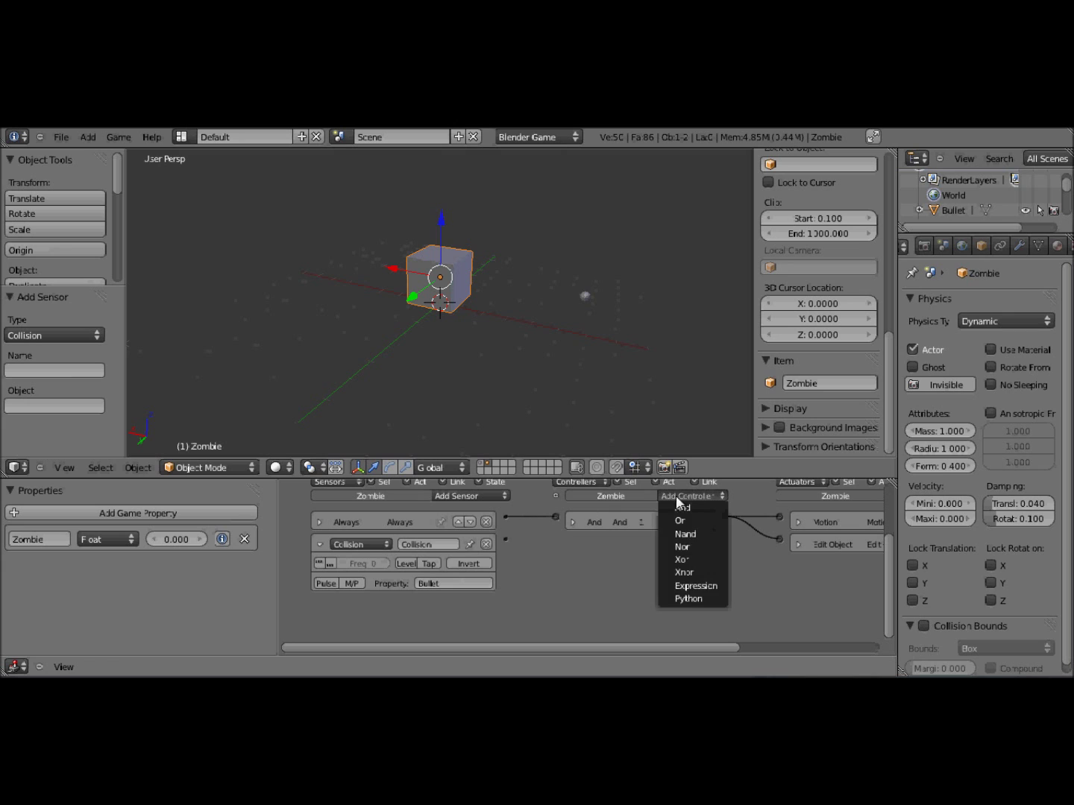
{"action": "left_click", "coordinate": [691, 496]}
{"action": "left_click", "coordinate": [682, 513]}
{"action": "middle_click_drag", "start_coordinate": [747, 549], "coordinate": [636, 569]}
{"action": "left_click", "coordinate": [781, 513]}
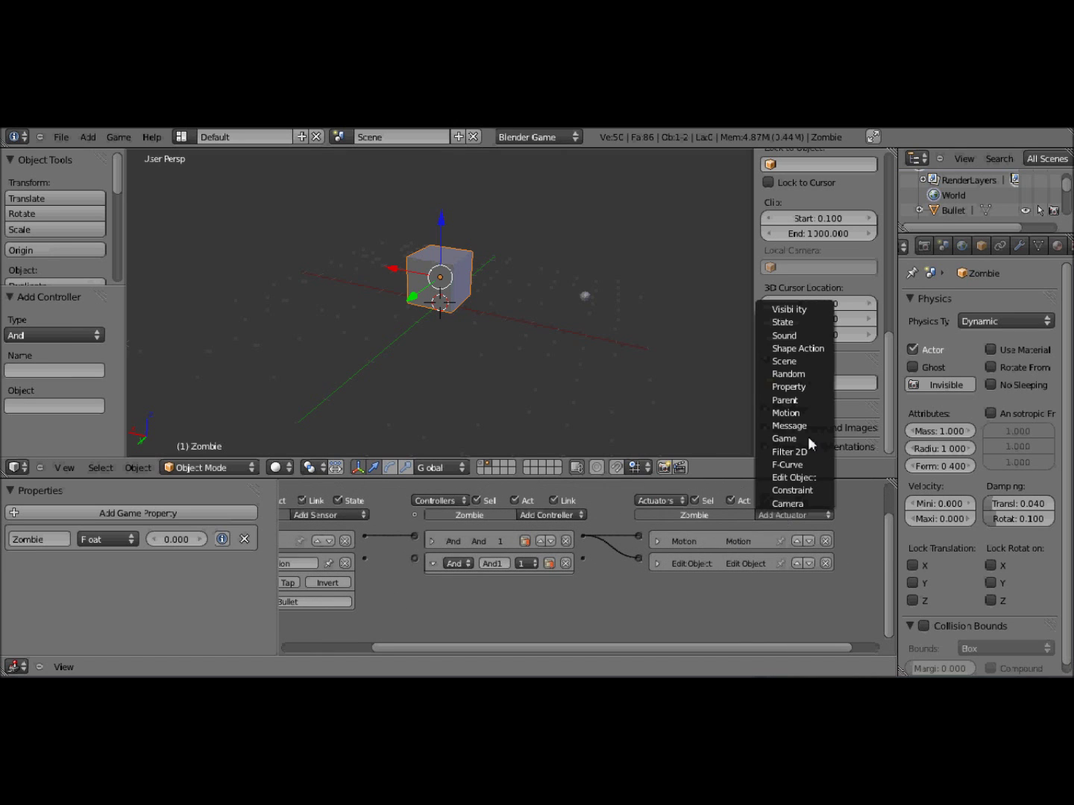
{"action": "left_click", "coordinate": [790, 477]}
{"action": "middle_click_drag", "start_coordinate": [613, 604], "coordinate": [668, 568]}
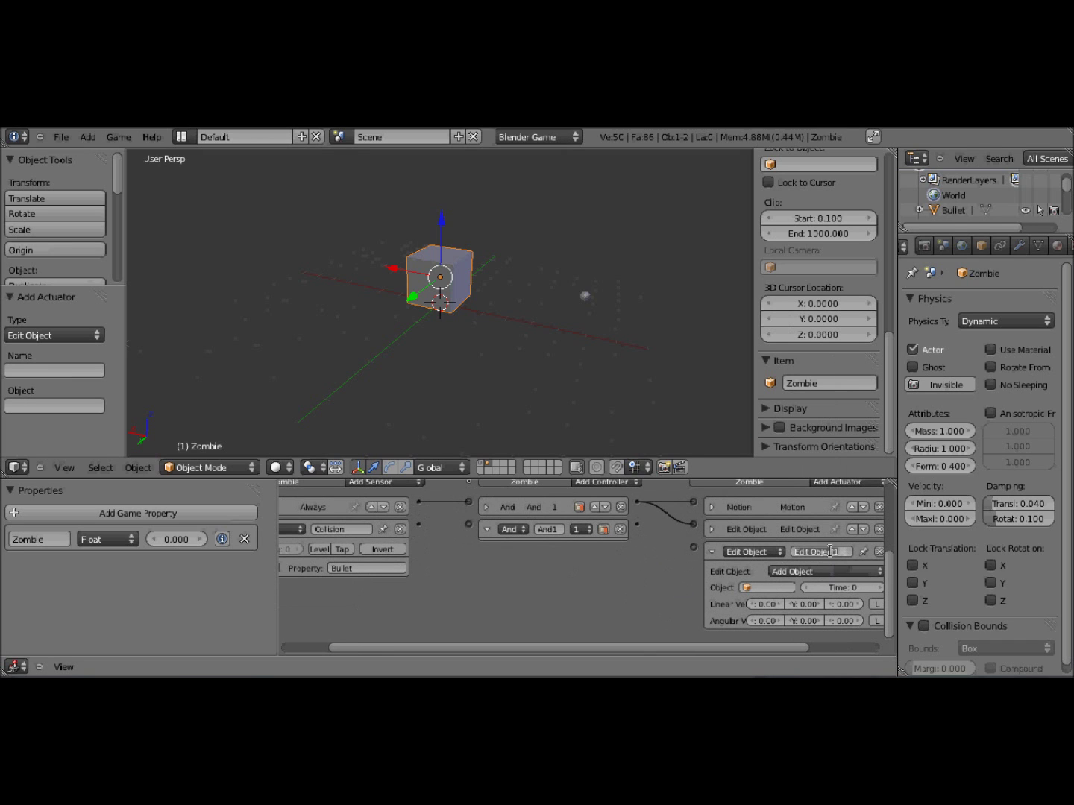
{"action": "left_click", "coordinate": [795, 552]}
{"action": "key", "text": "BackSpace"}
{"action": "type", "text": "k"}
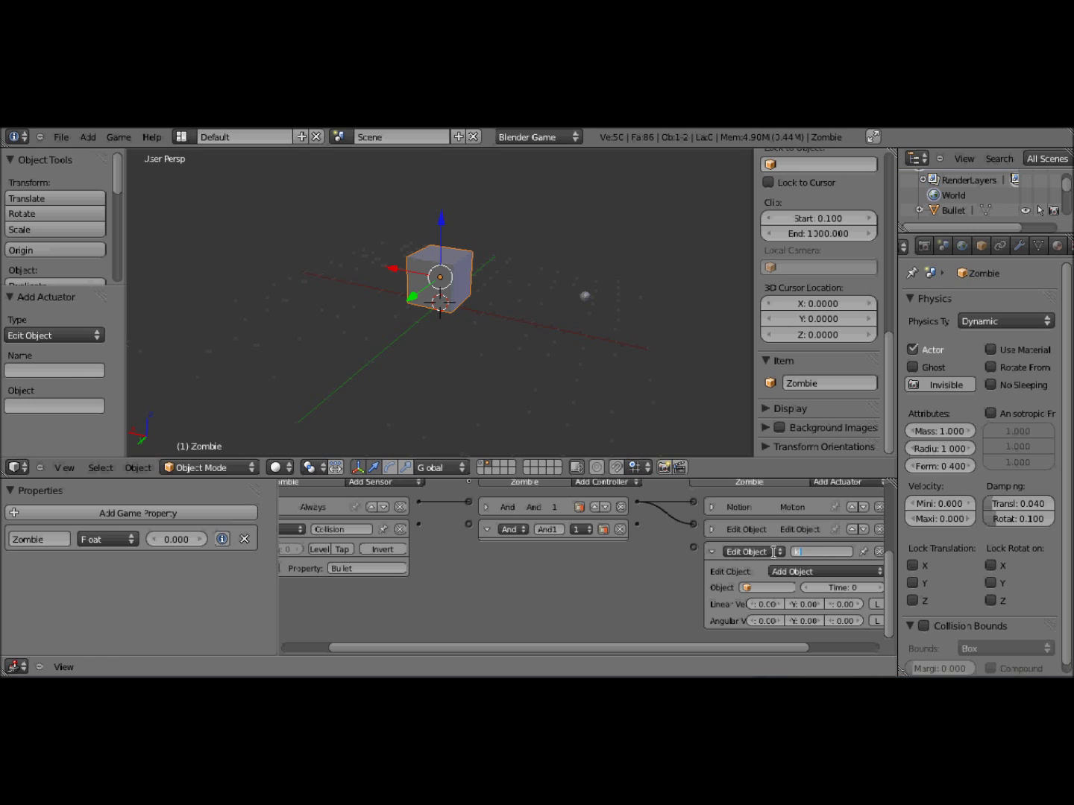
{"action": "type", "text": "ill"}
Link And1 to the kill actuator and set it to End Object.
{"action": "left_click_drag", "start_coordinate": [637, 524], "coordinate": [694, 547]}
{"action": "middle_click_drag", "start_coordinate": [446, 565], "coordinate": [380, 540]}
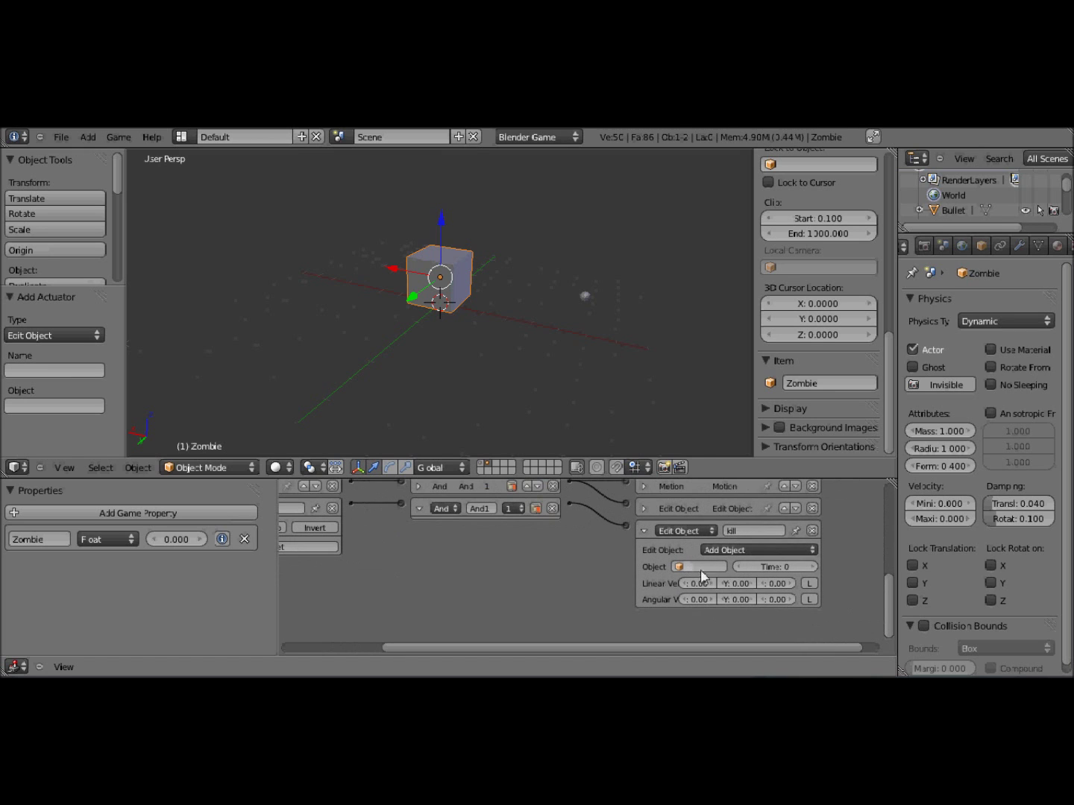
{"action": "left_click", "coordinate": [731, 548]}
{"action": "left_click", "coordinate": [722, 550]}
{"action": "left_click", "coordinate": [727, 527]}
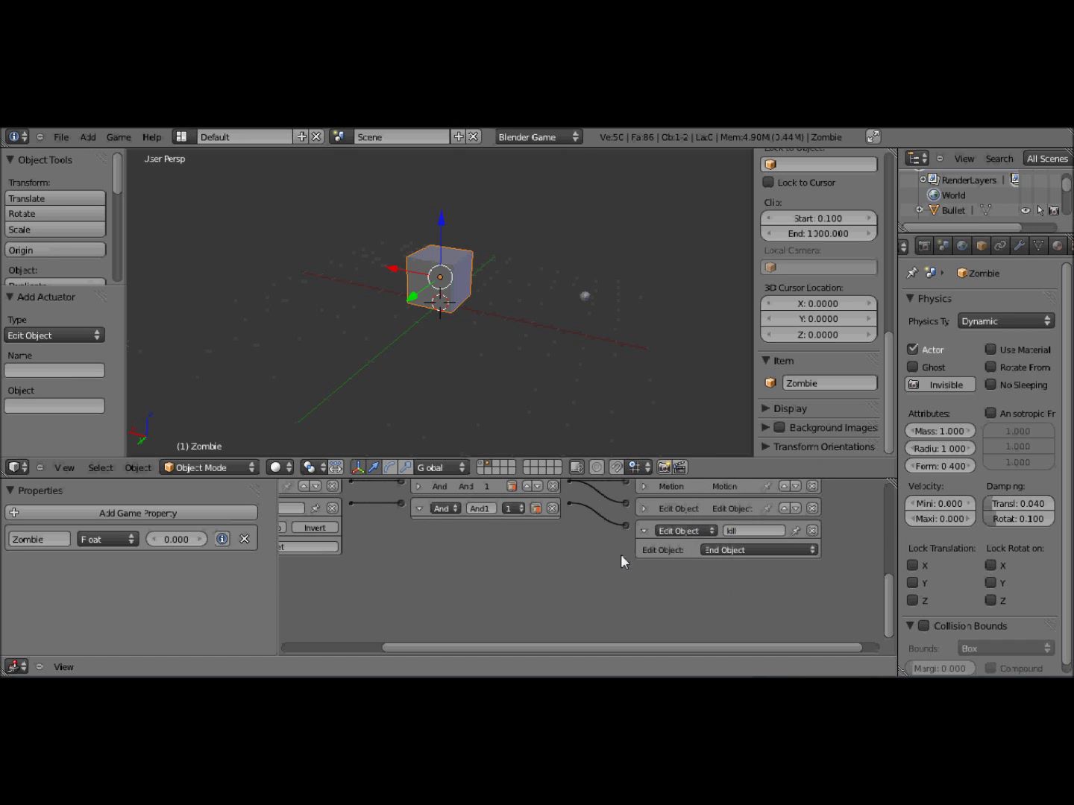
{"action": "middle_click_drag", "start_coordinate": [621, 554], "coordinate": [657, 591]}
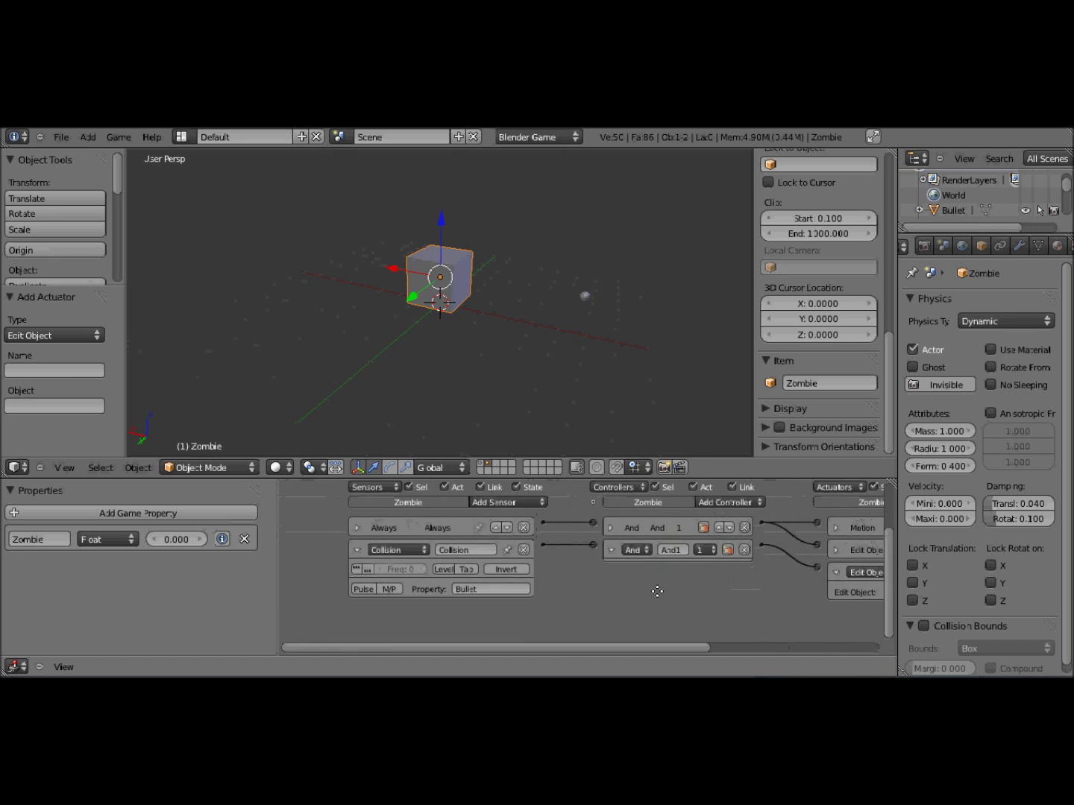
{"action": "left_click", "coordinate": [359, 550]}
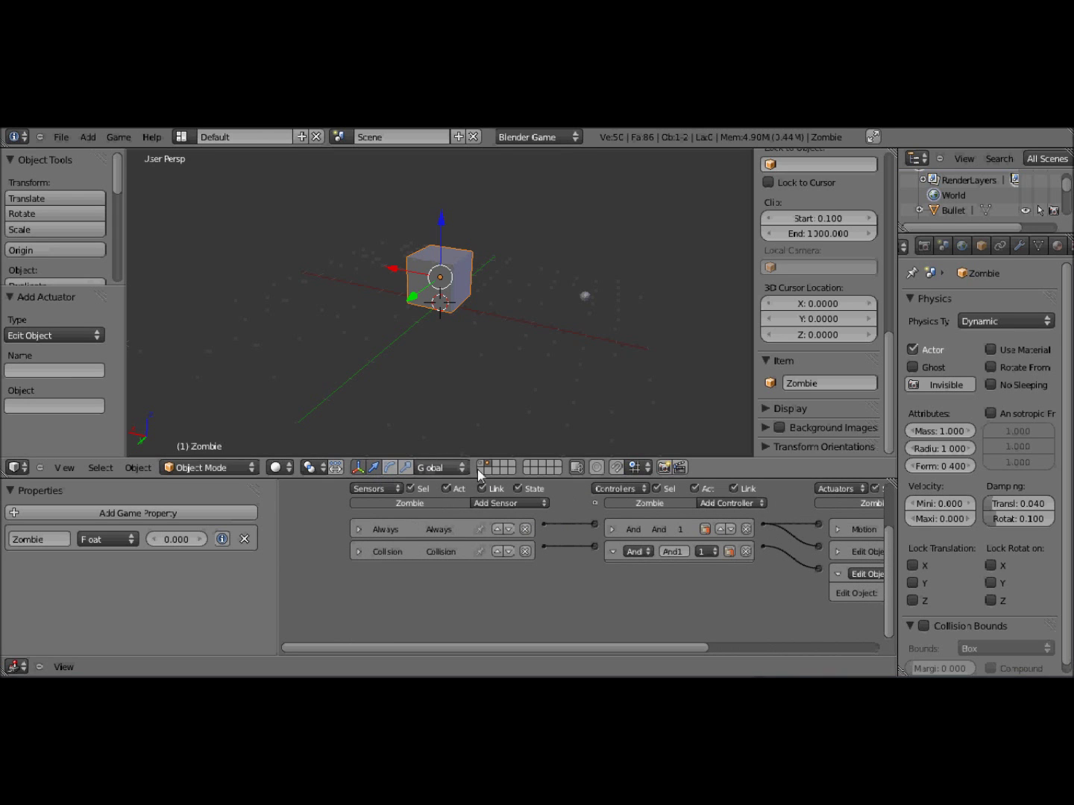
Add an Empty and position it just in front of the Player cube, around Y -0.130.
{"action": "key", "text": "p"}
{"action": "middle_click_drag", "start_coordinate": [641, 282], "coordinate": [553, 366]}
{"action": "middle_click_drag", "start_coordinate": [365, 379], "coordinate": [379, 312]}
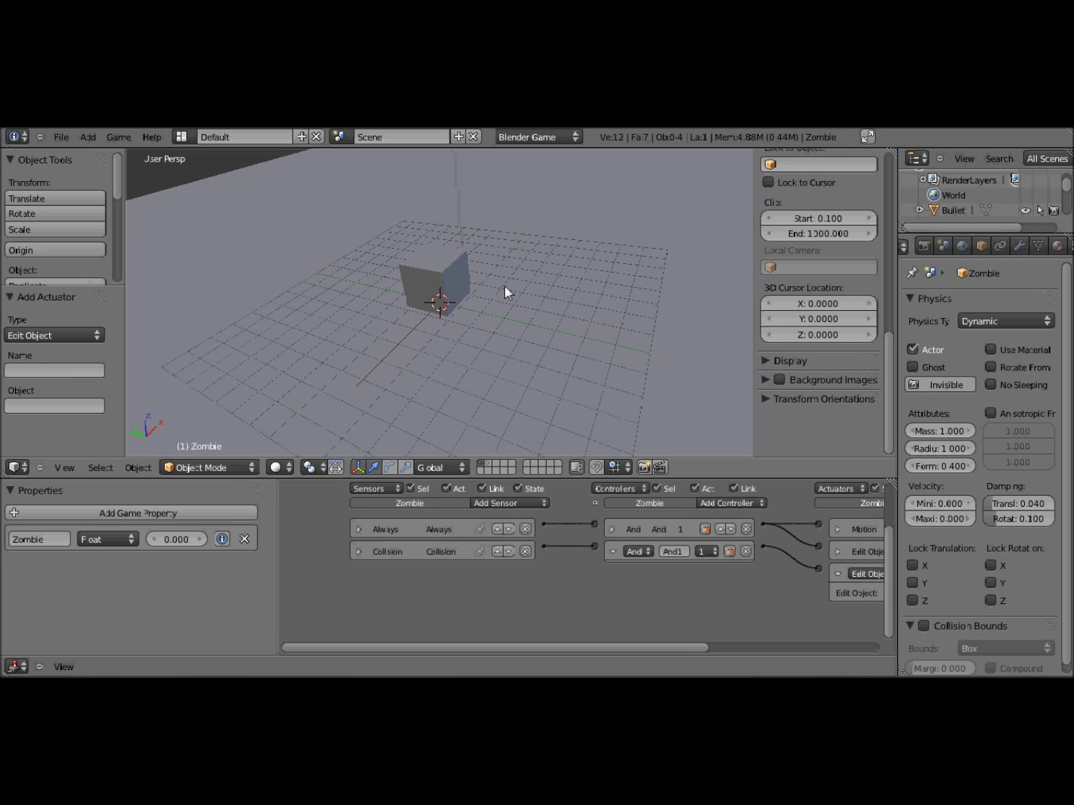
{"action": "key", "text": "shift+a"}
{"action": "mouse_move", "coordinate": [504, 286]}
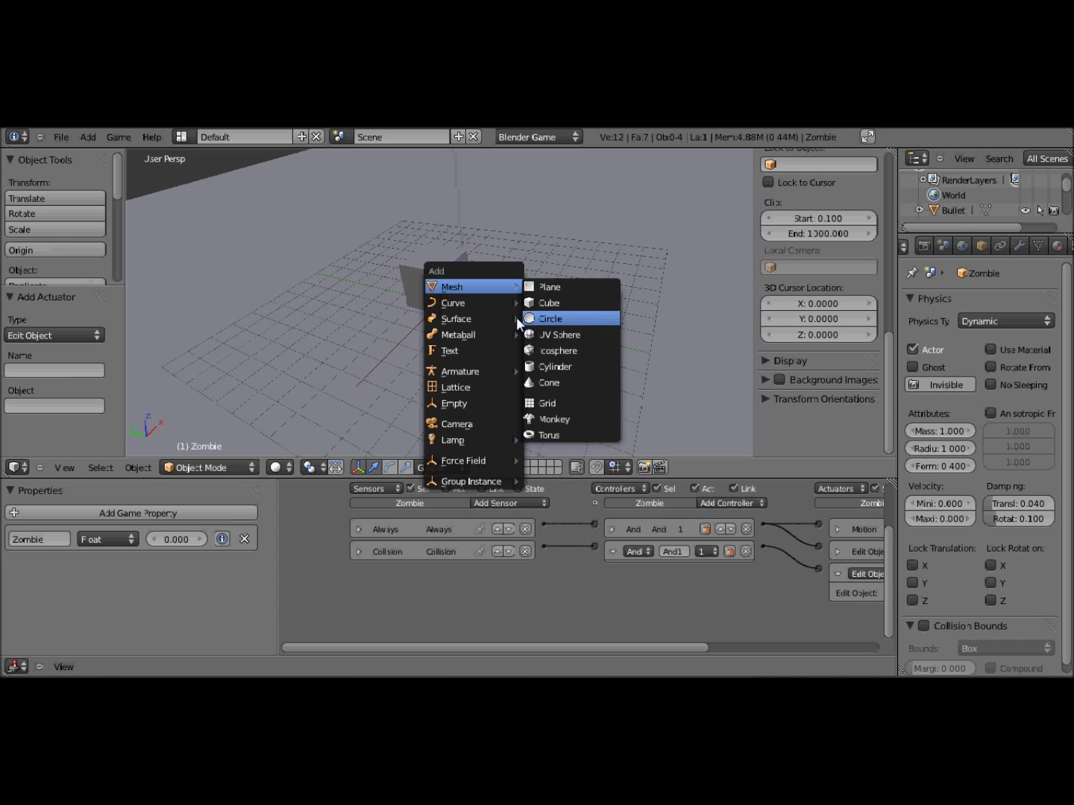
{"action": "left_click", "coordinate": [451, 403]}
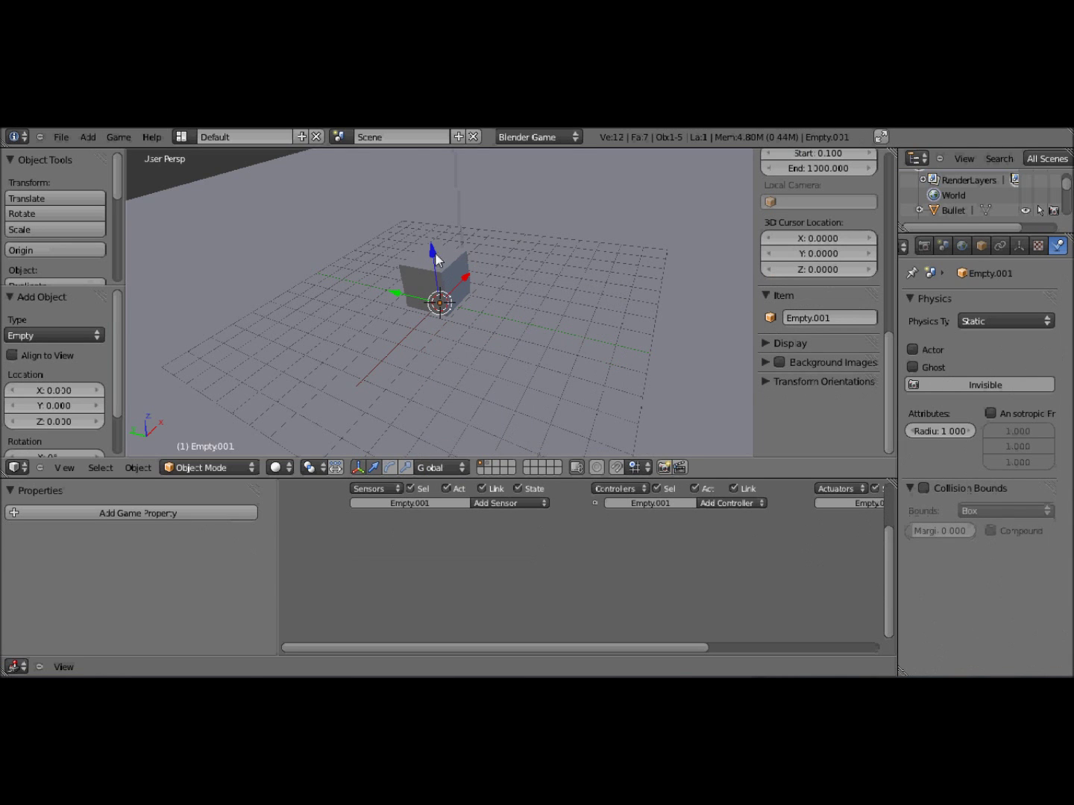
{"action": "left_click_drag", "start_coordinate": [435, 251], "coordinate": [433, 231]}
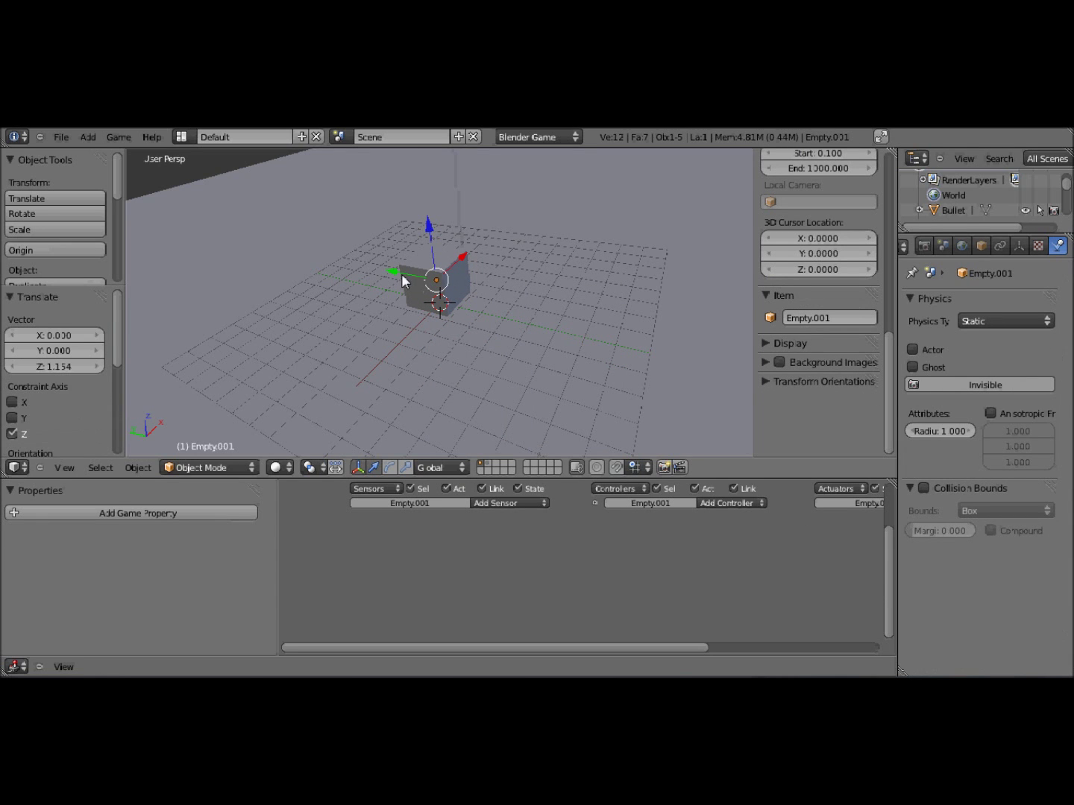
{"action": "left_click_drag", "start_coordinate": [401, 273], "coordinate": [487, 276]}
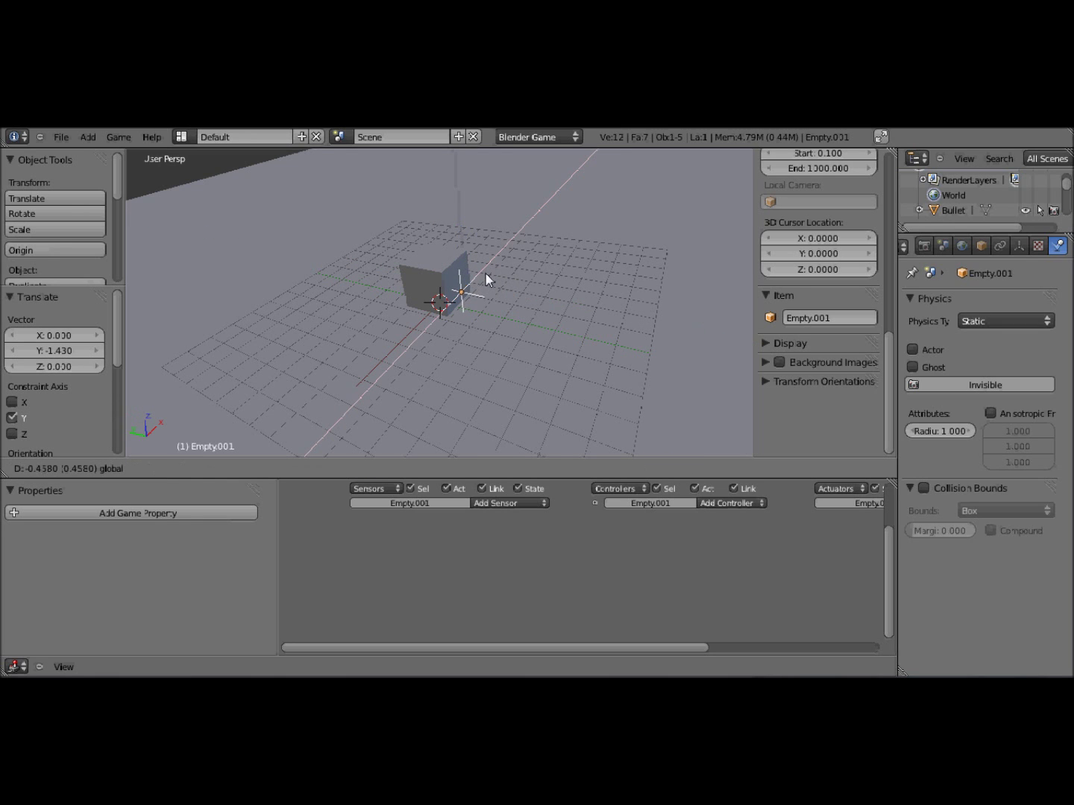
{"action": "left_click_drag", "start_coordinate": [428, 284], "coordinate": [431, 292]}
Parent the Empty to the Player cube with Ctrl+P > Object.
{"action": "middle_click_drag", "start_coordinate": [493, 310], "coordinate": [529, 308]}
{"action": "scroll", "coordinate": [456, 308], "scroll_direction": "up", "scroll_amount": 3}
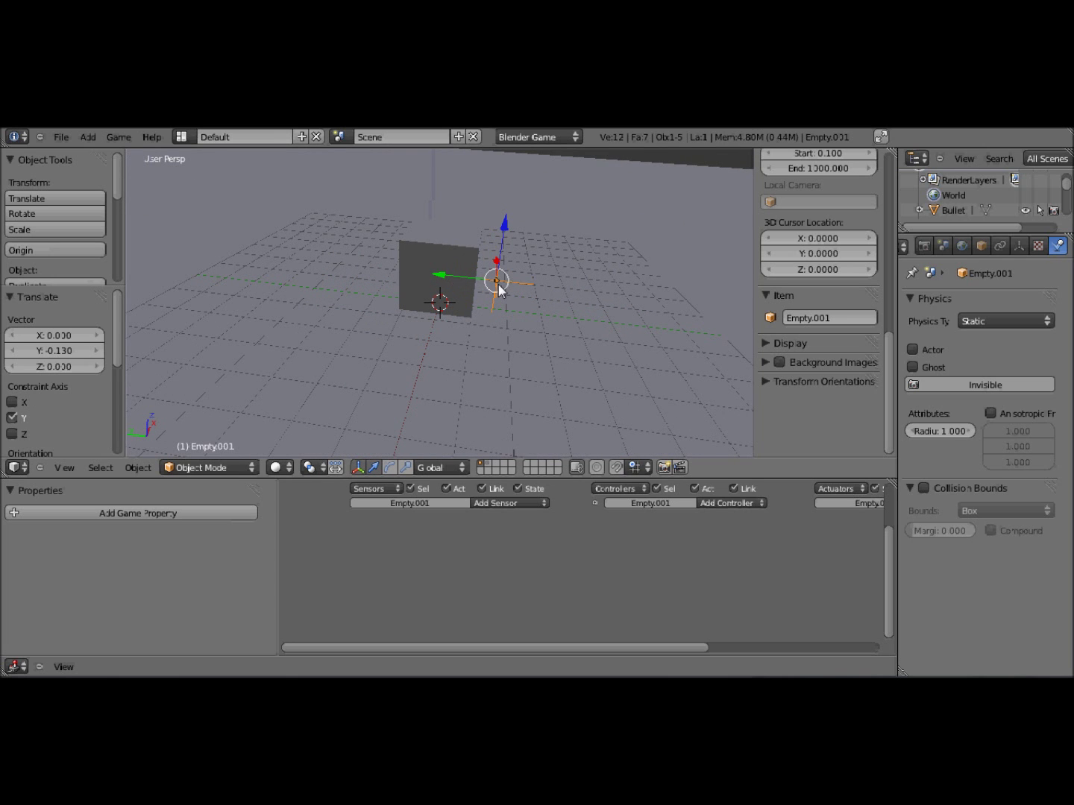
{"action": "right_click", "coordinate": [499, 283]}
{"action": "right_click", "coordinate": [498, 283]}
{"action": "middle_click_drag", "start_coordinate": [537, 281], "coordinate": [521, 302]}
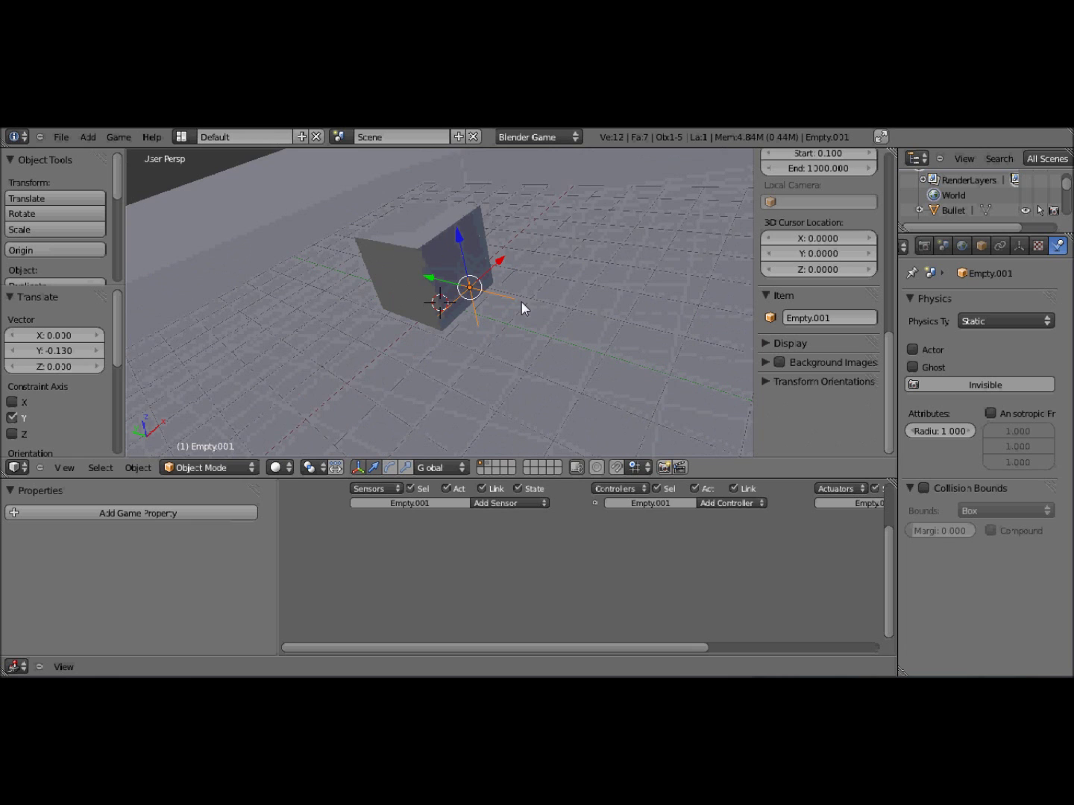
{"action": "middle_click_drag", "start_coordinate": [362, 265], "coordinate": [441, 269]}
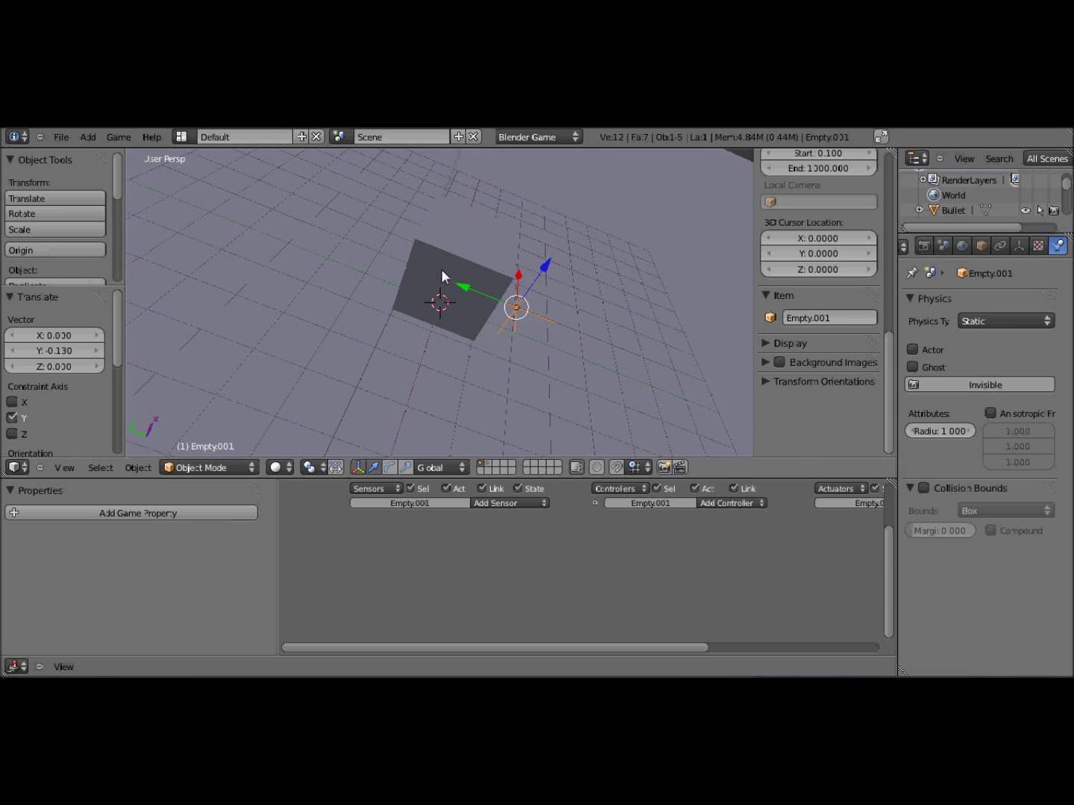
{"action": "right_click", "coordinate": [441, 269]}
{"action": "middle_click_drag", "start_coordinate": [656, 320], "coordinate": [519, 283]}
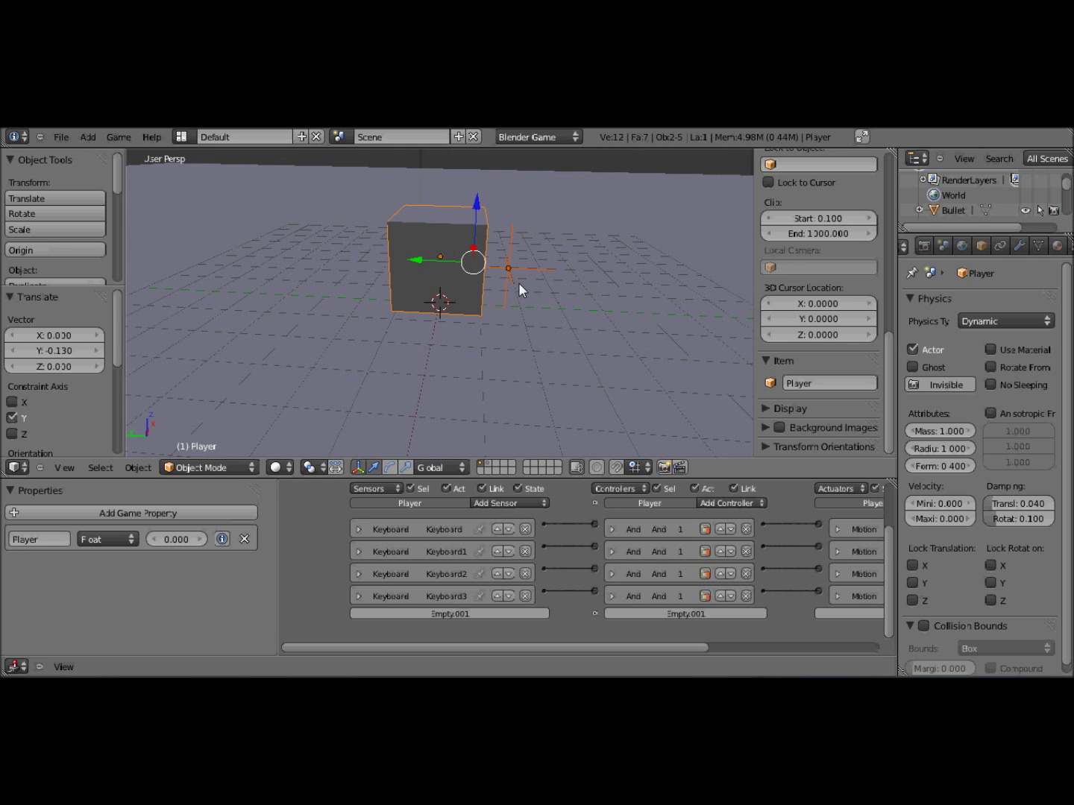
{"action": "key", "text": "ctrl+p"}
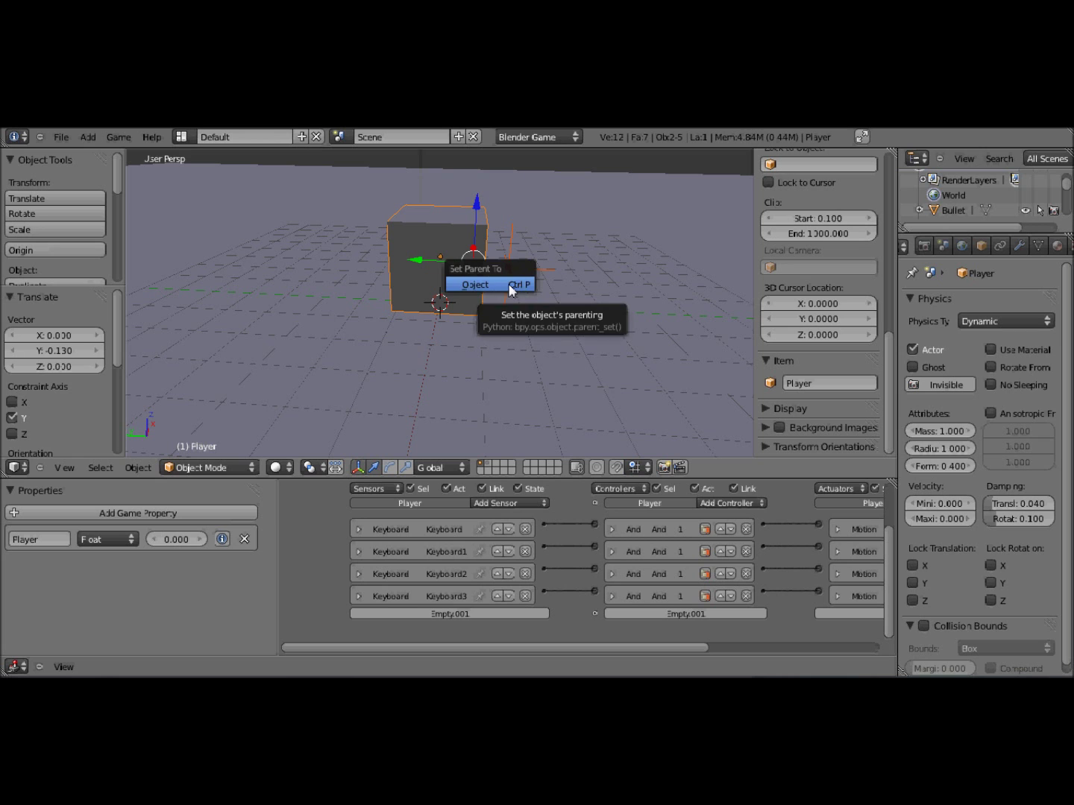
{"action": "left_click", "coordinate": [510, 285]}
Move the Player cube along Y to confirm the Empty follows it.
{"action": "middle_click_drag", "start_coordinate": [516, 249], "coordinate": [458, 282]}
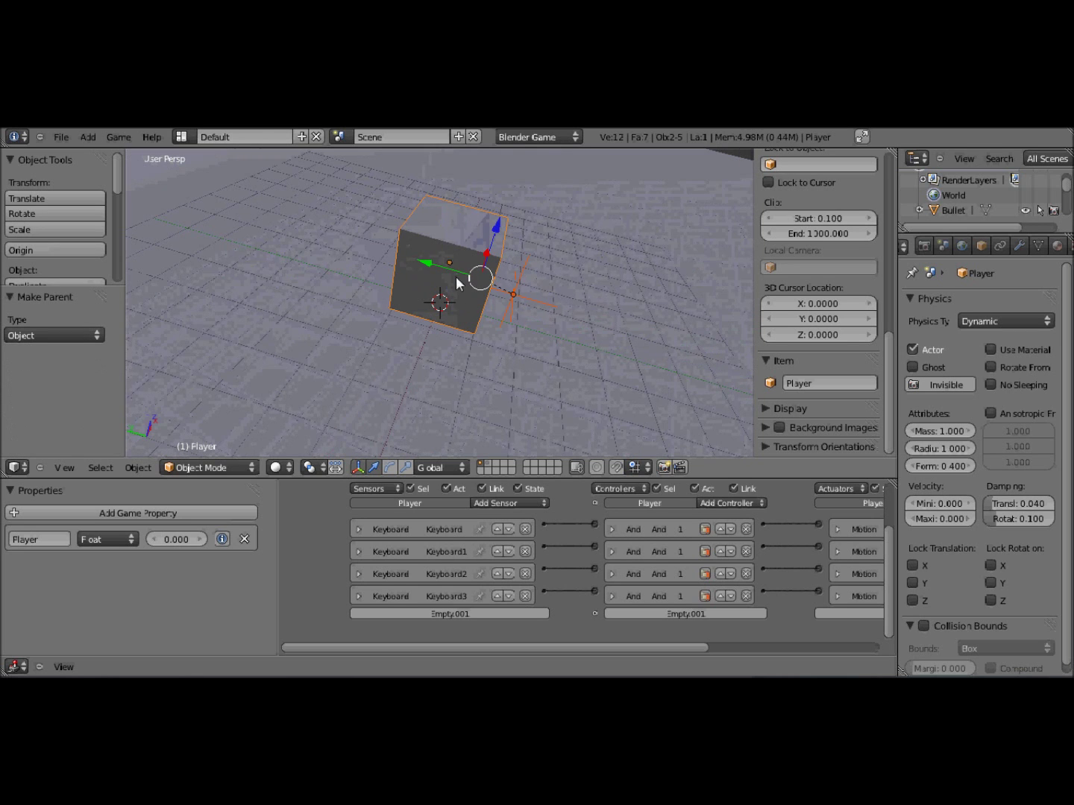
{"action": "key", "text": "a"}
{"action": "right_click", "coordinate": [426, 271]}
{"action": "key", "text": "g"}
{"action": "key", "text": "y"}
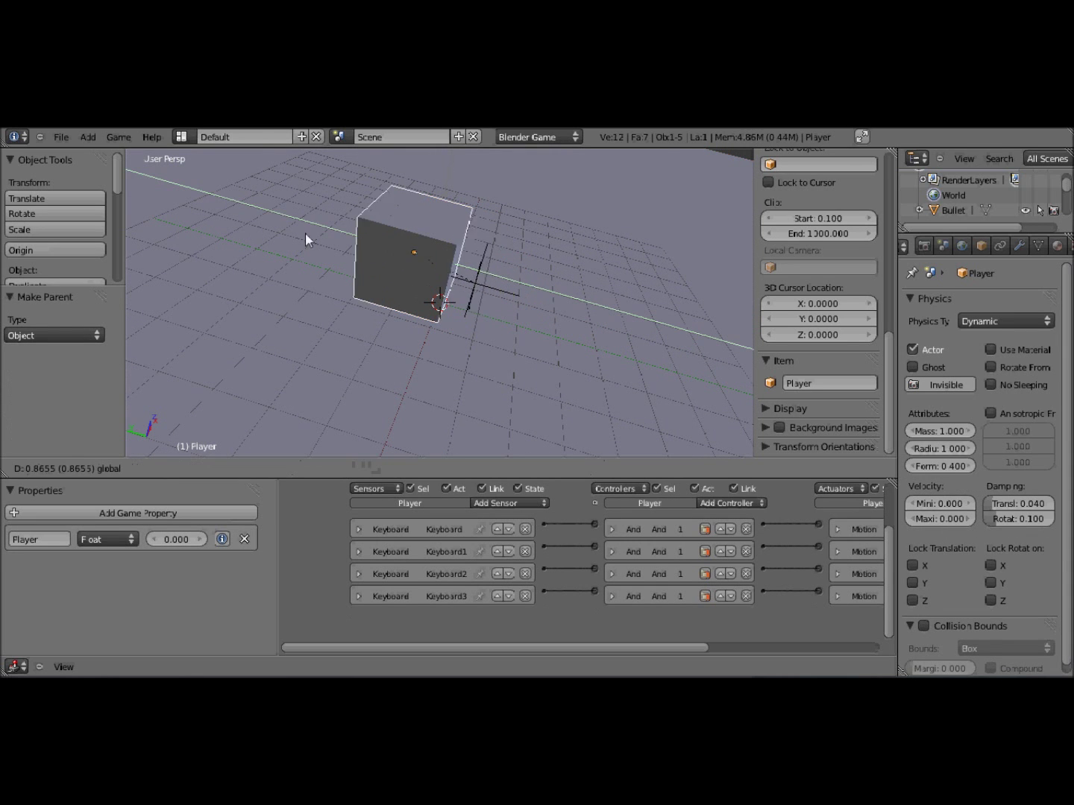
{"action": "left_click", "coordinate": [447, 283]}
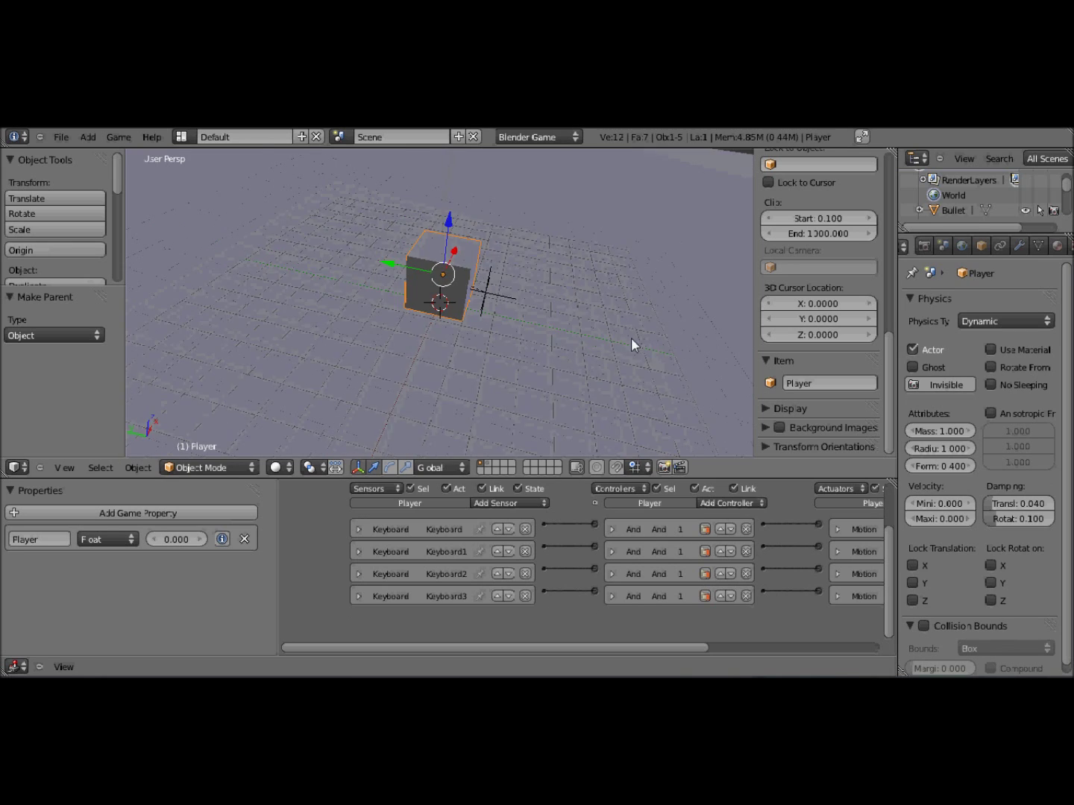